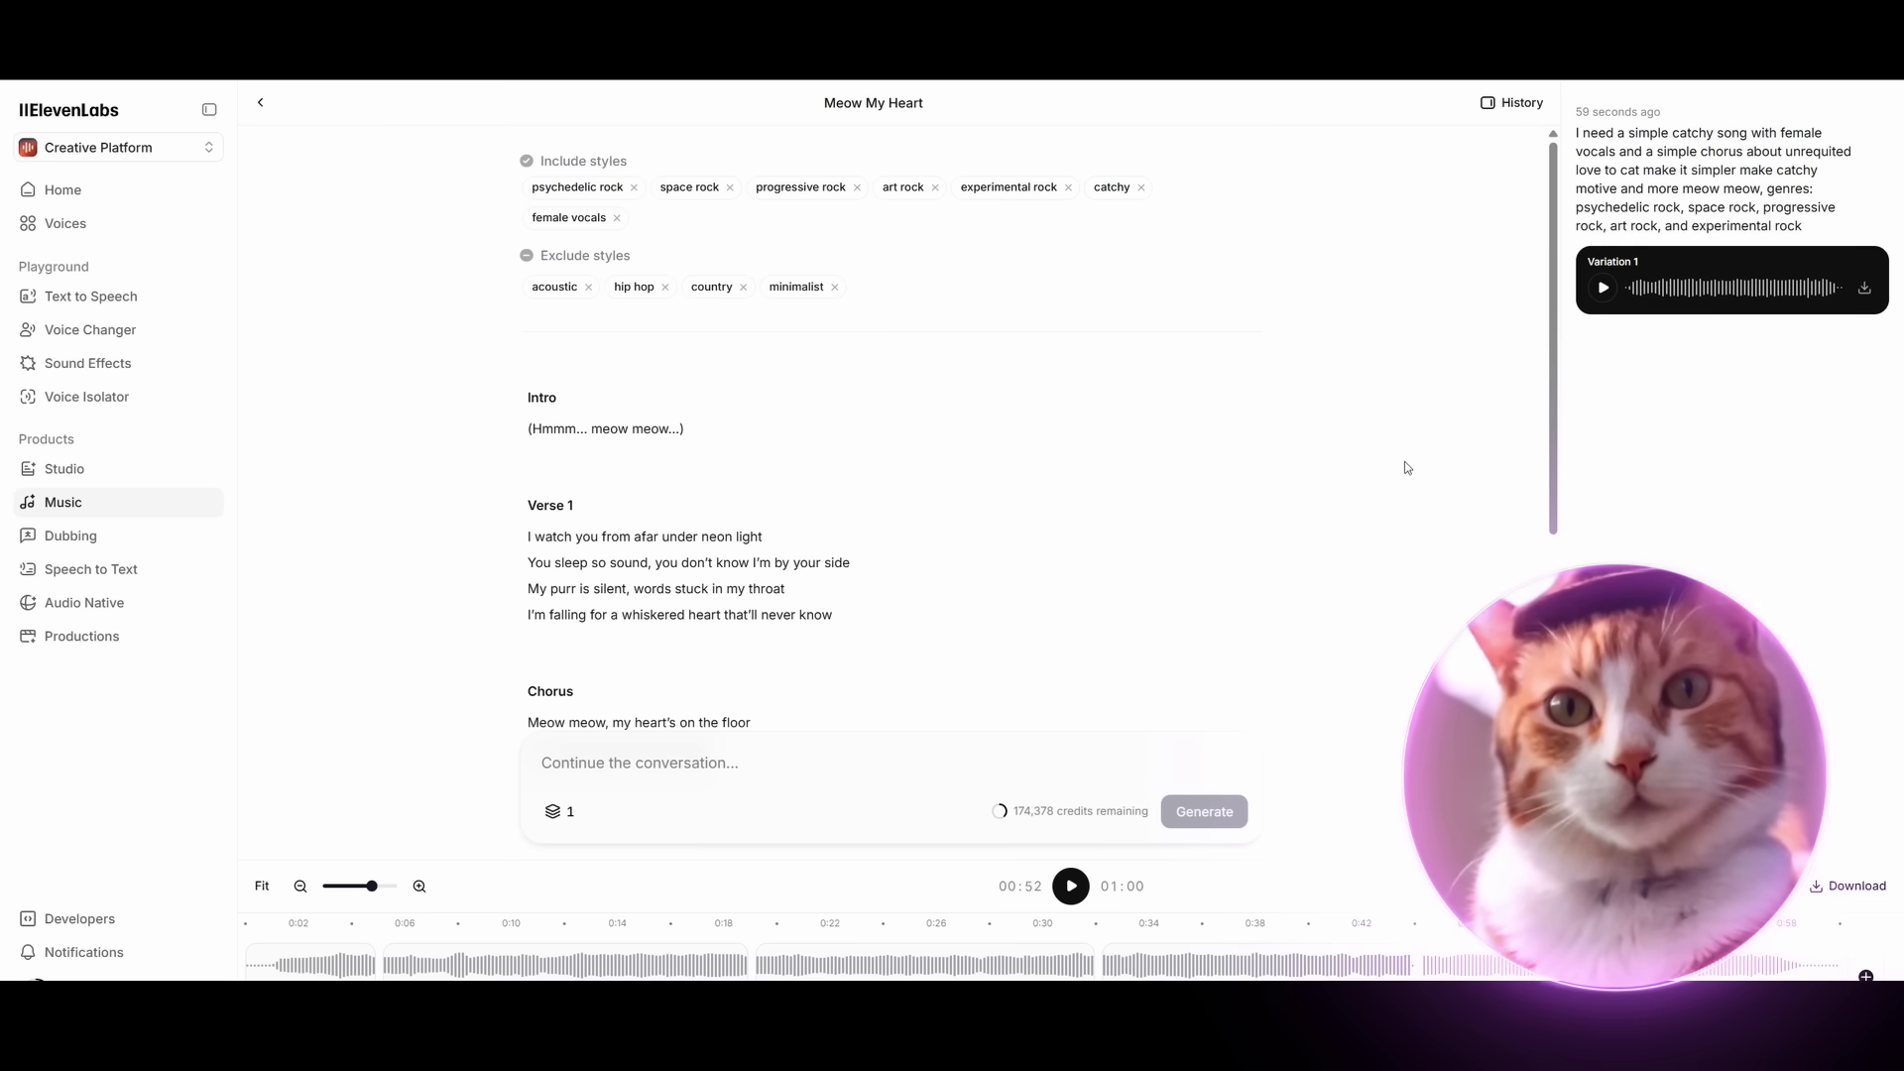
- Select the original song prompt text in the ElevenLabs History panel
{"action": "left_click_drag", "start_coordinate": [1803, 226], "coordinate": [1570, 123]}
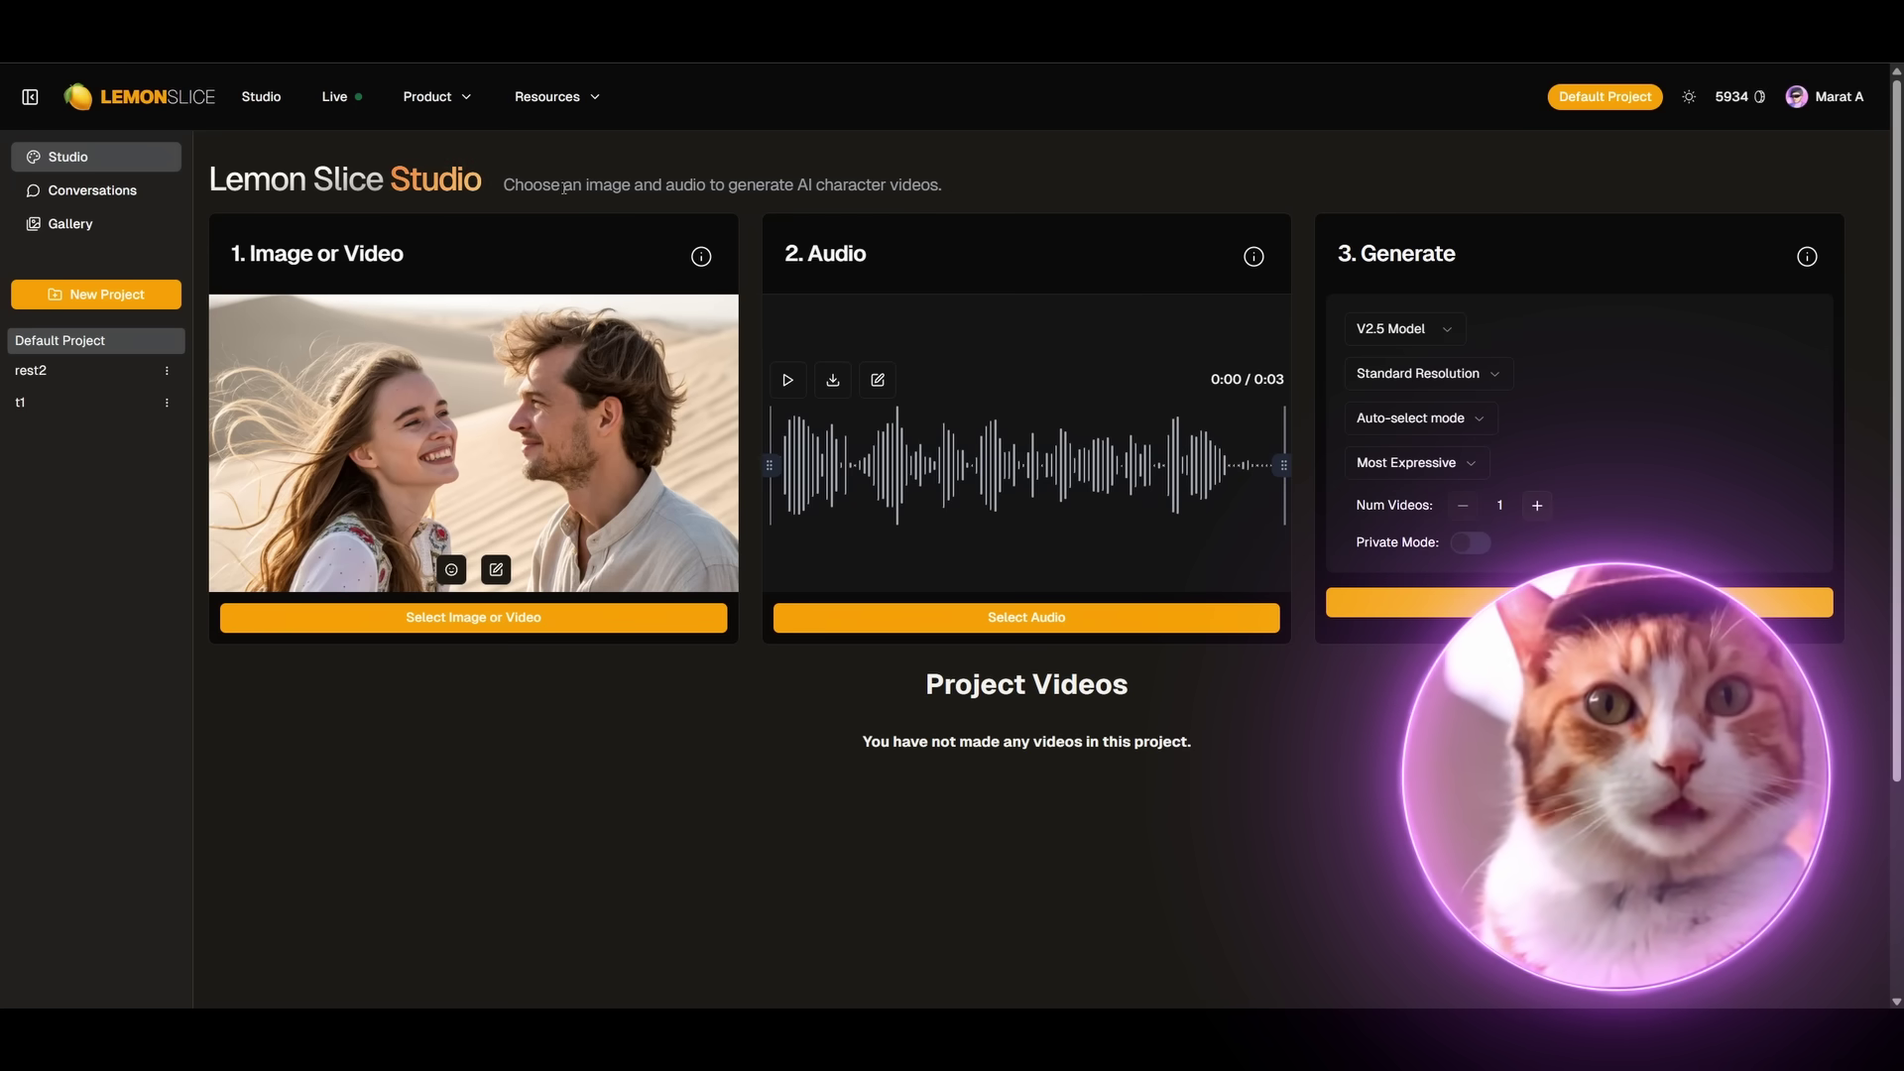
- Add a new Lemon Slice project and rename it Project1
{"action": "left_click", "coordinate": [179, 295]}
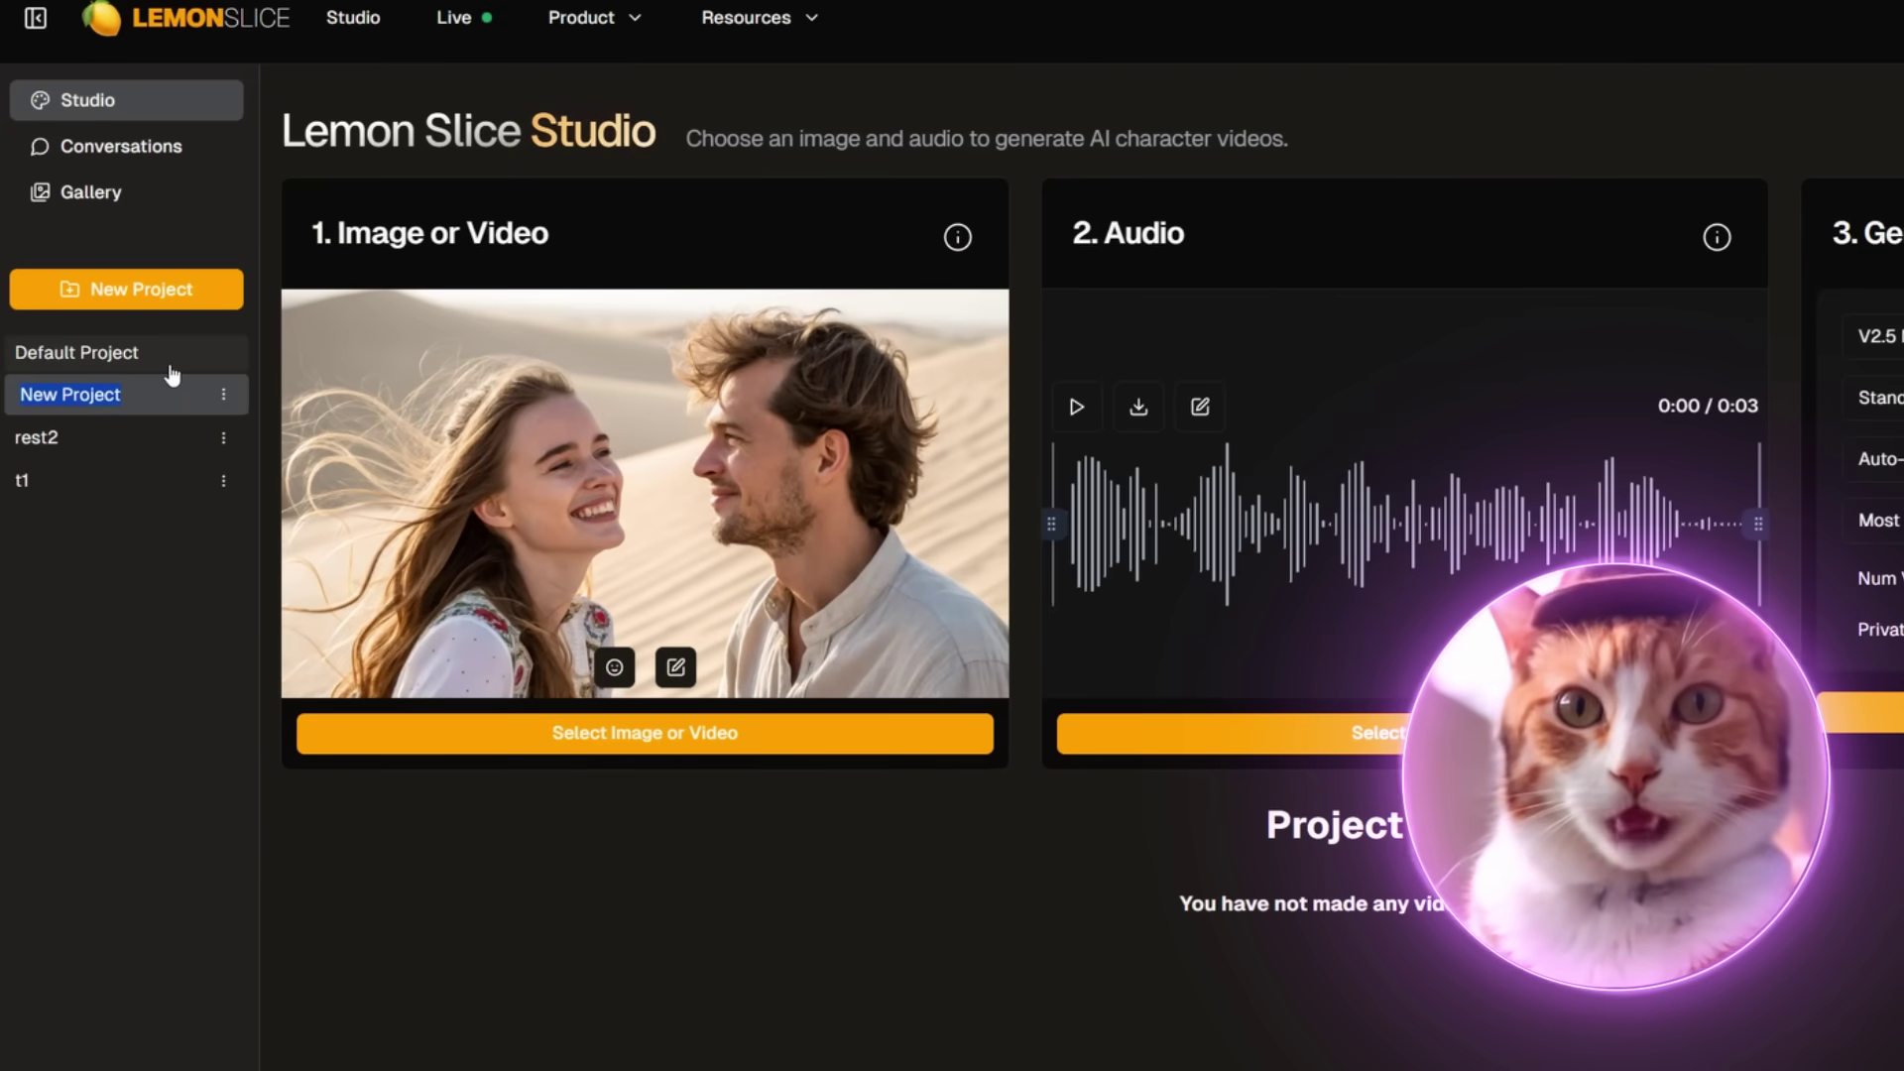
{"action": "key", "text": "Home"}
{"action": "key", "text": "Delete"}
{"action": "key", "text": "Delete"}
{"action": "key", "text": "Delete"}
{"action": "key", "text": "Delete"}
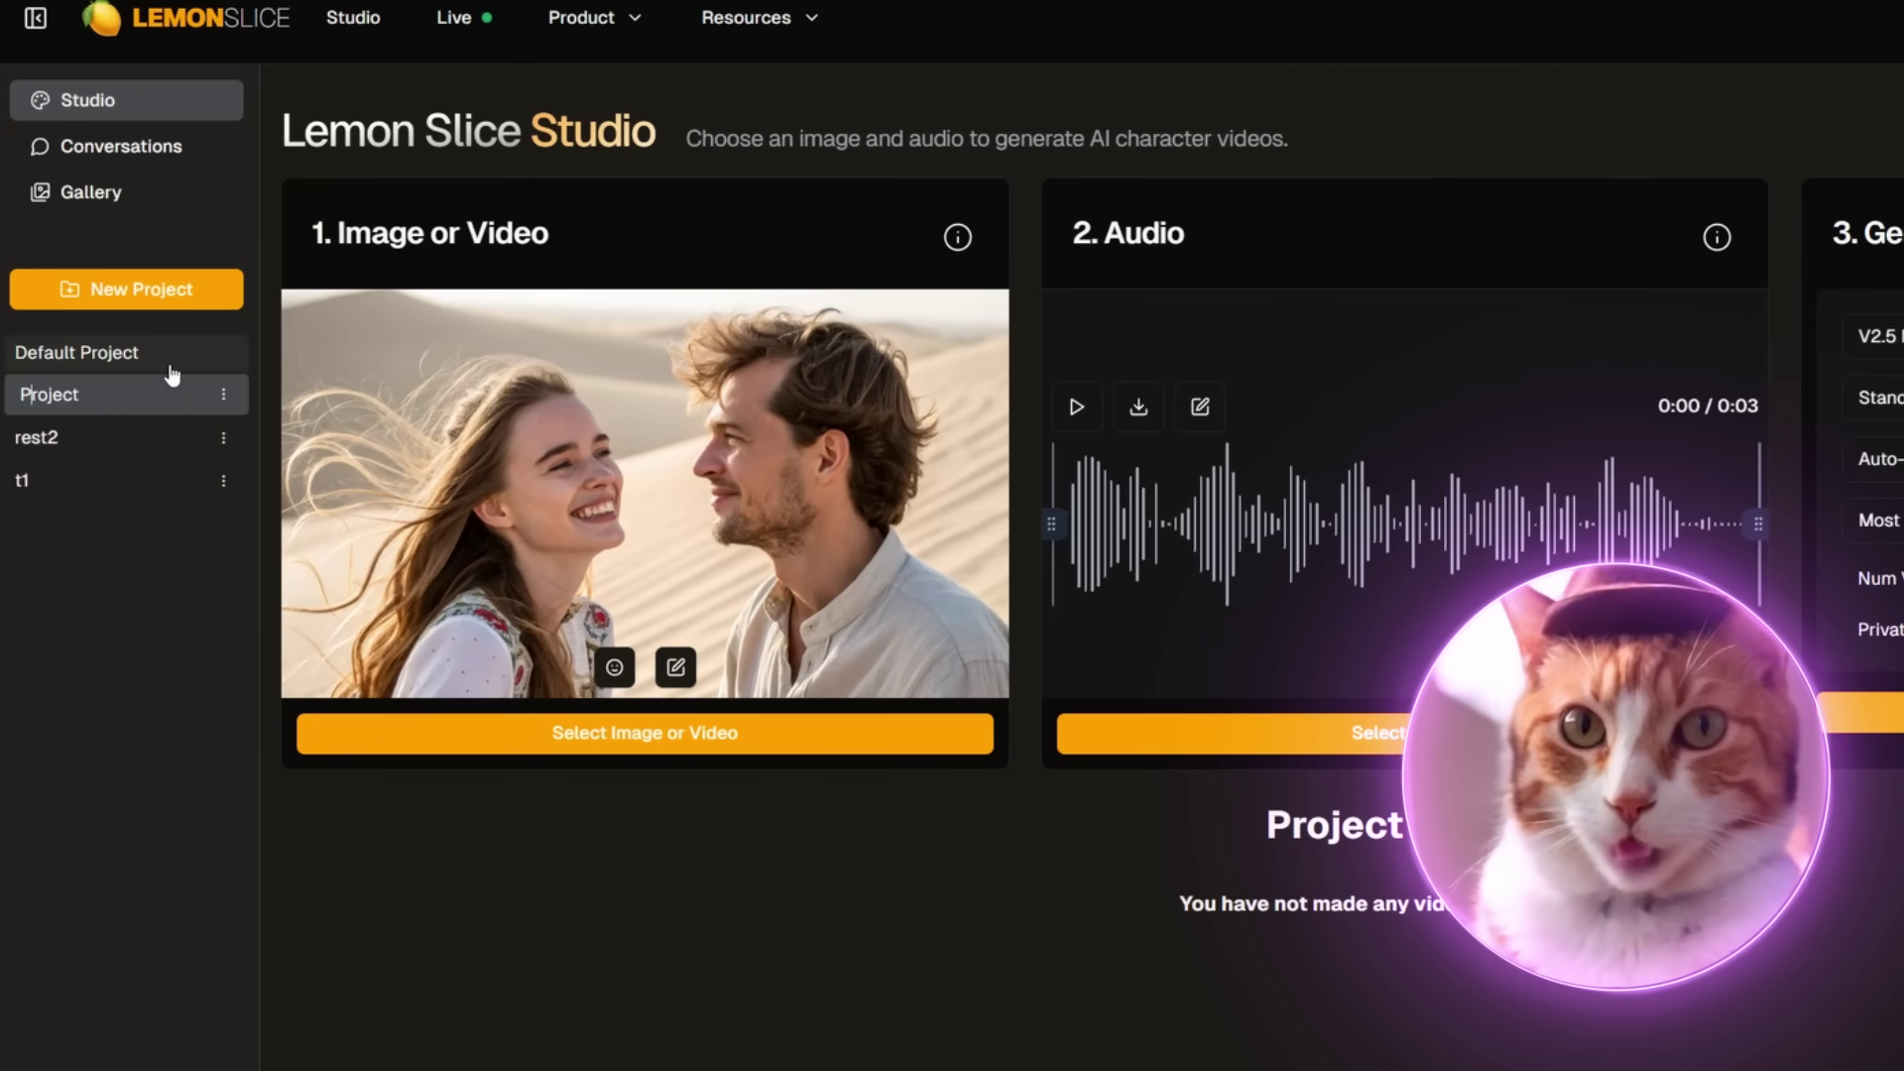
{"action": "type", "text": "1"}
{"action": "key", "text": "Return"}
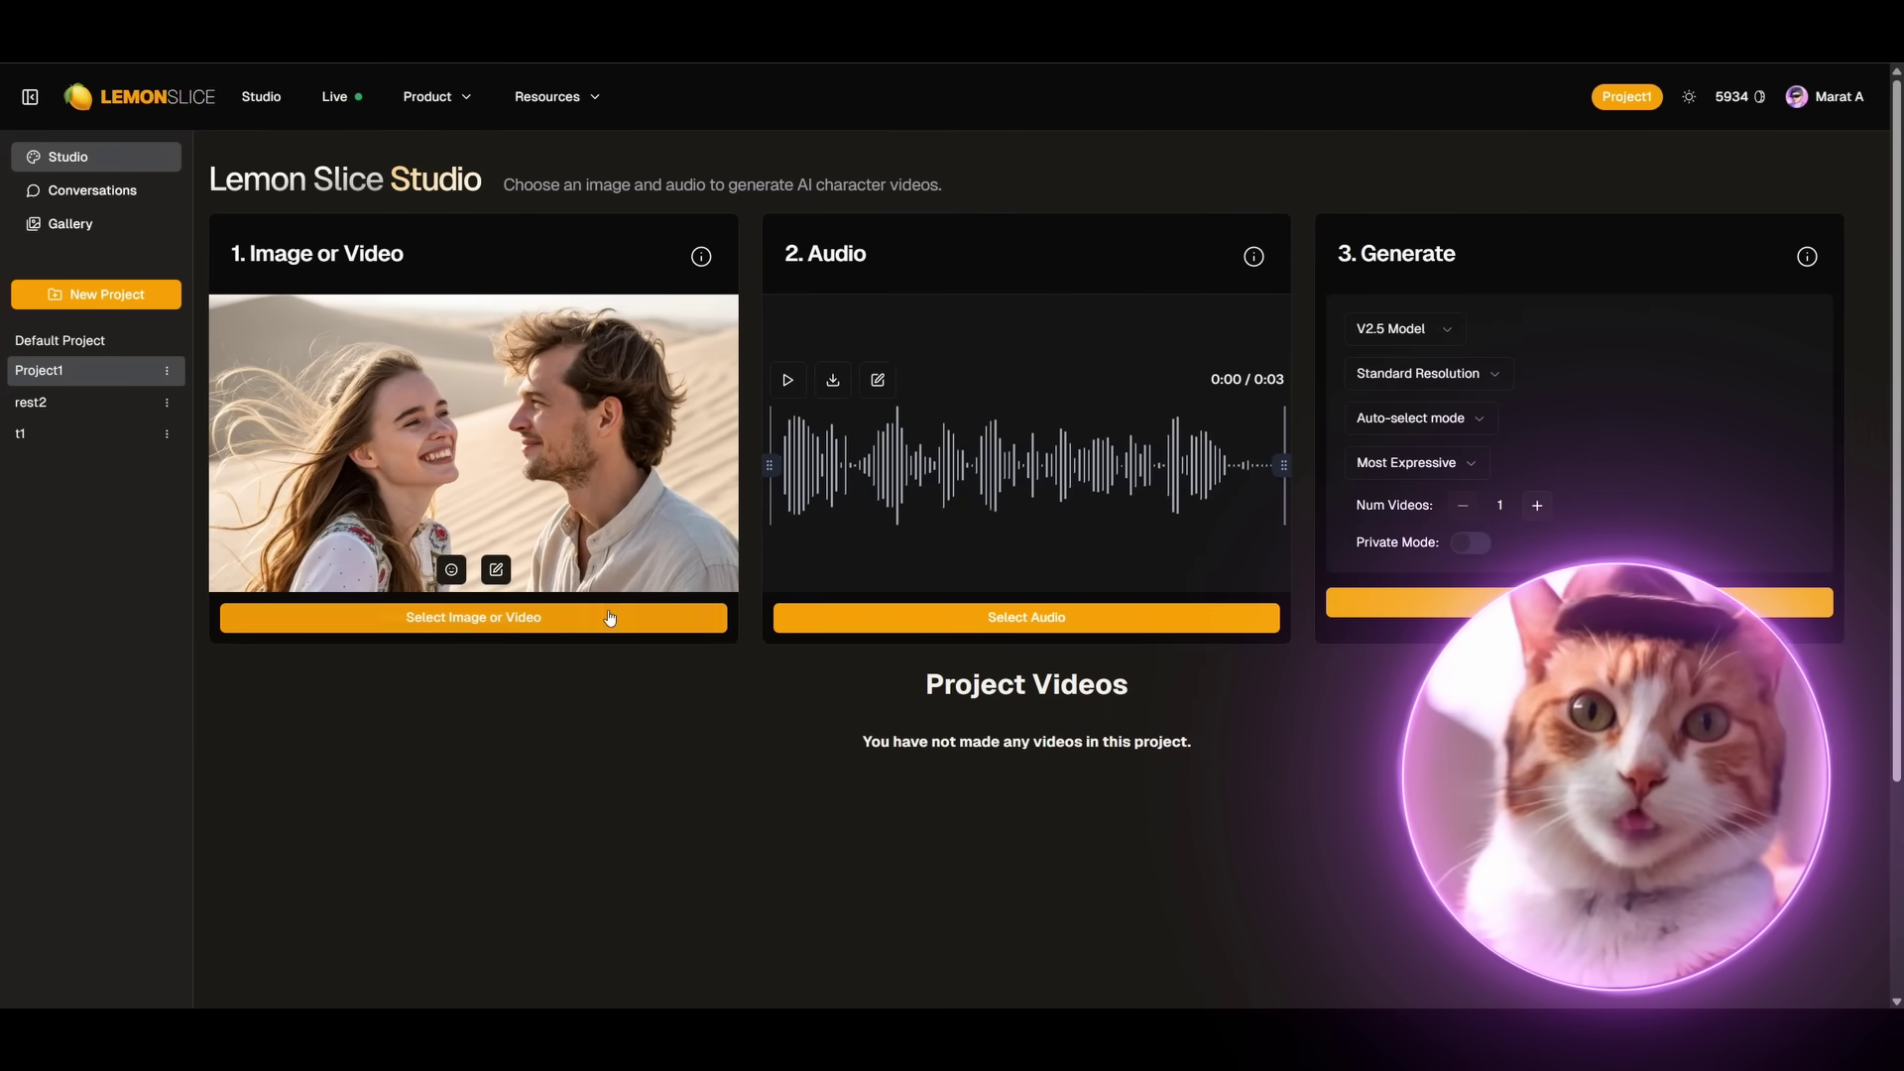
- Open the character image generator and set its aspect ratio to 16:9
{"action": "left_click", "coordinate": [562, 619]}
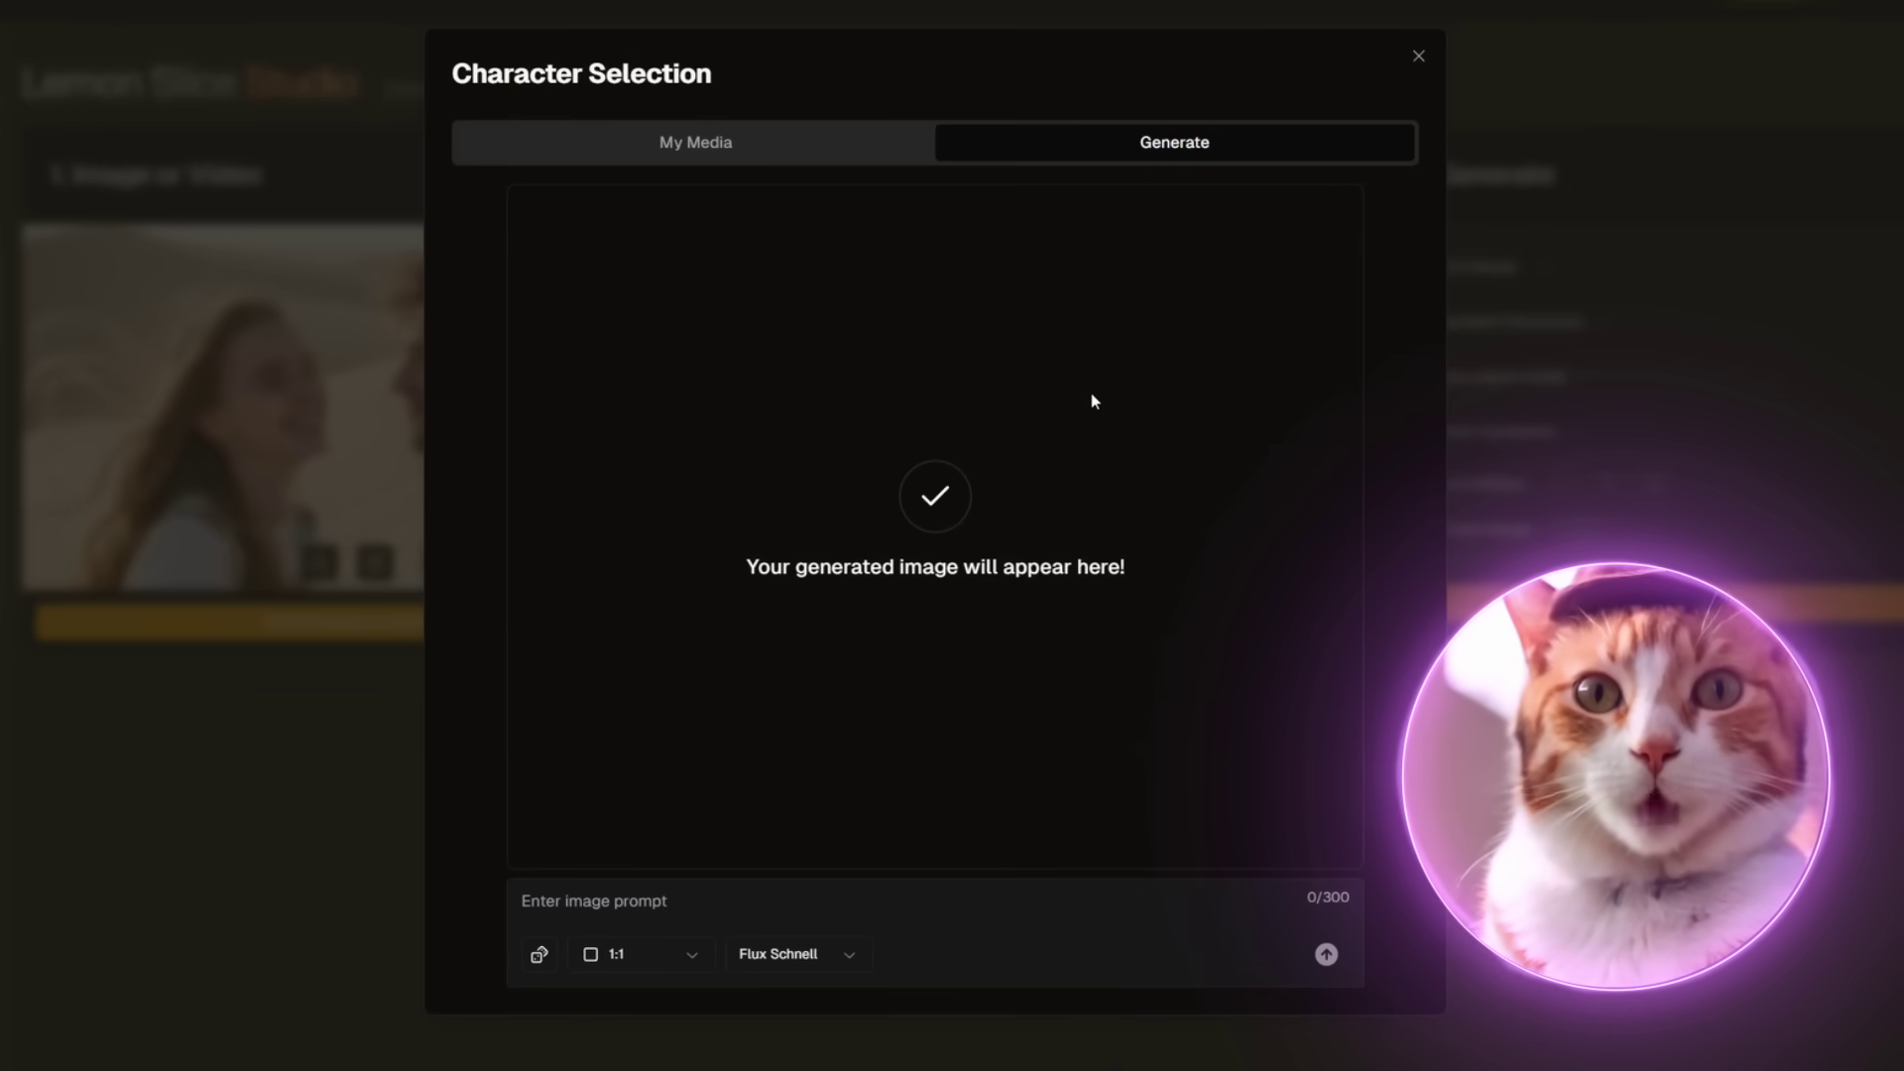
{"action": "left_click", "coordinate": [778, 953]}
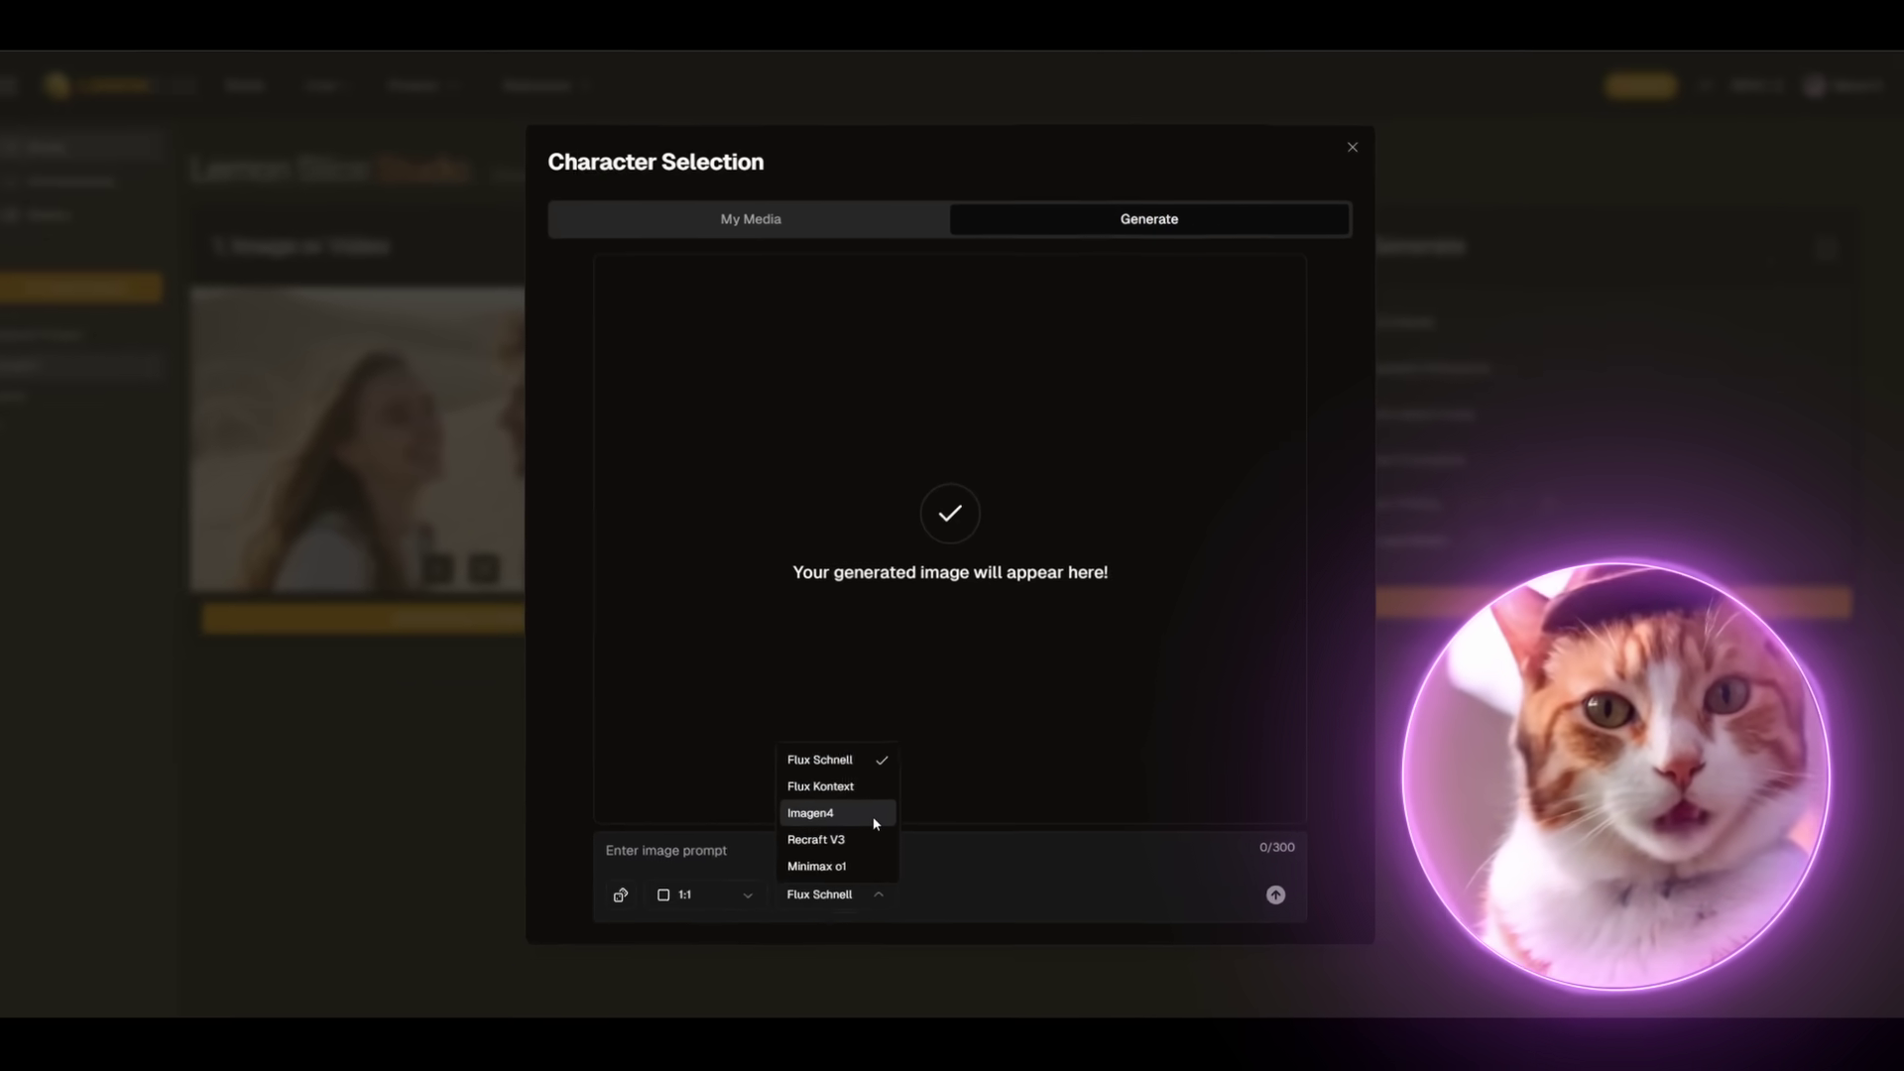
{"action": "left_click", "coordinate": [704, 960]}
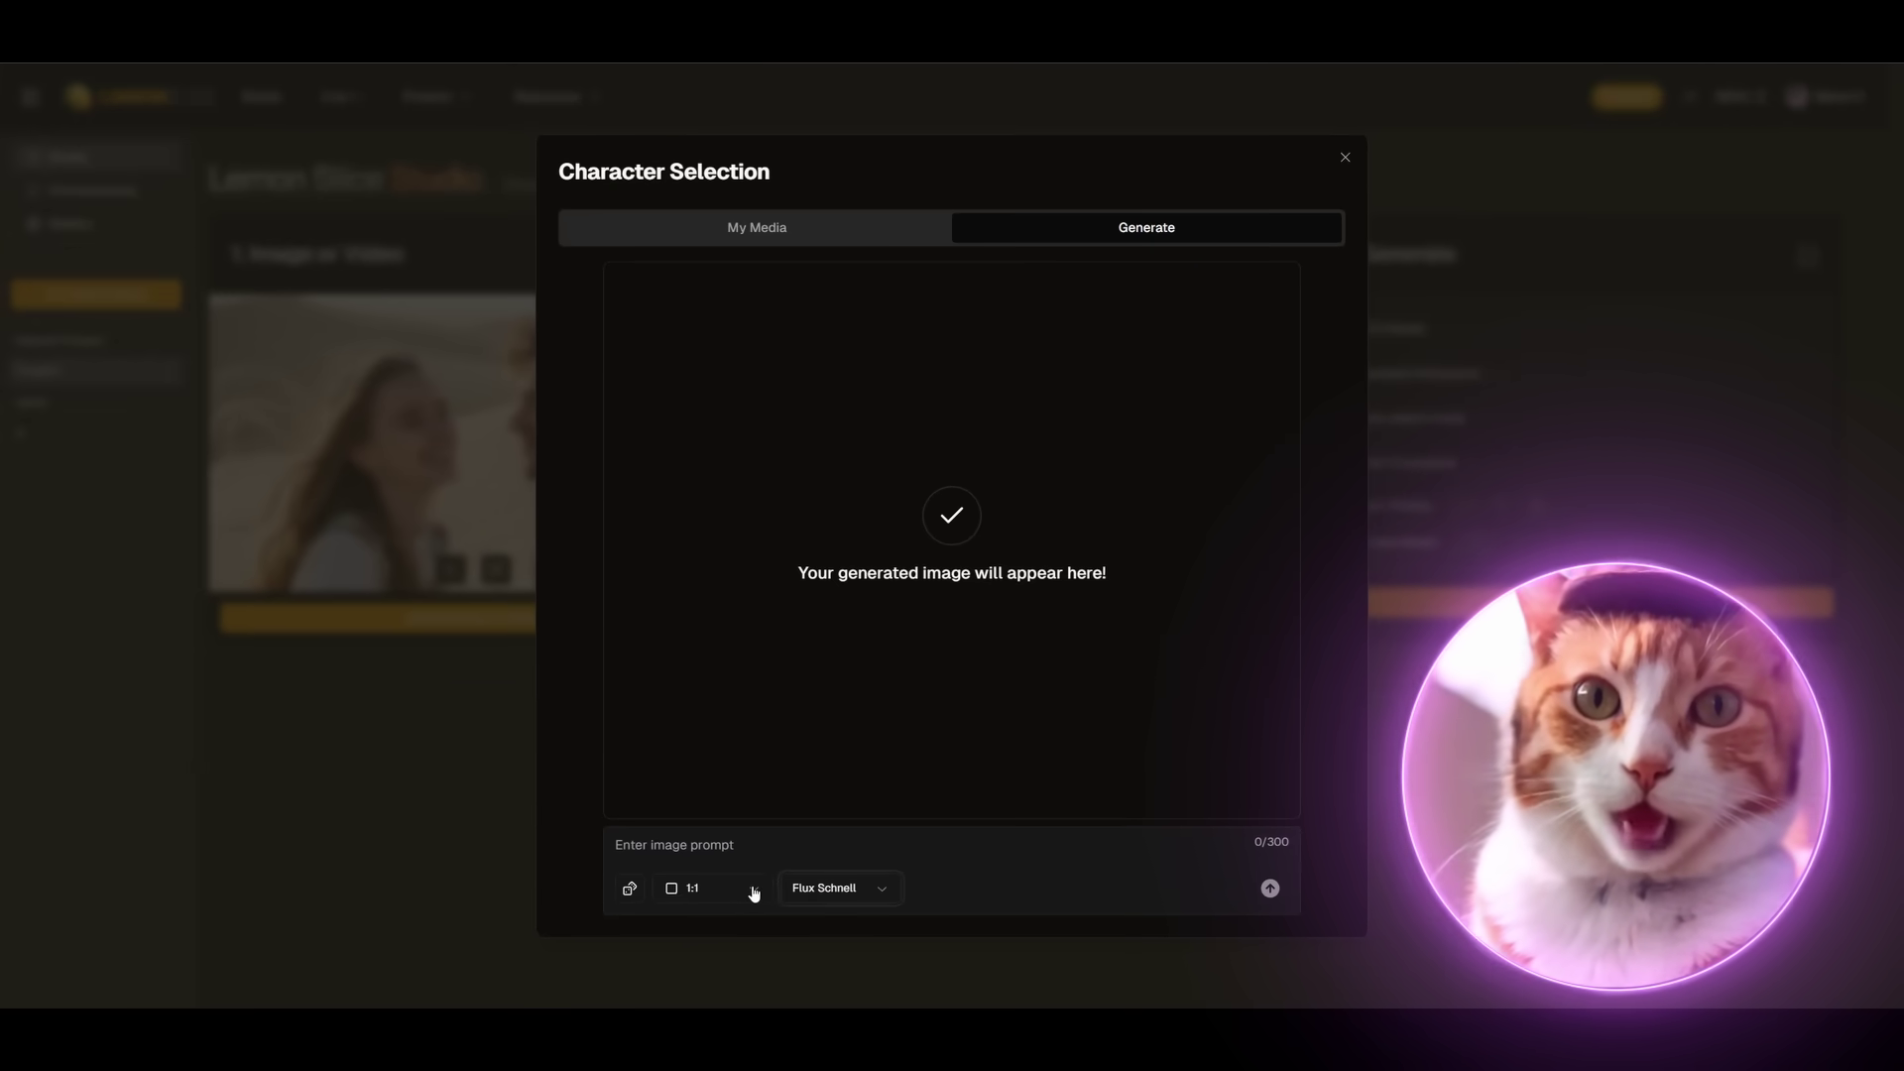
{"action": "left_click", "coordinate": [753, 891]}
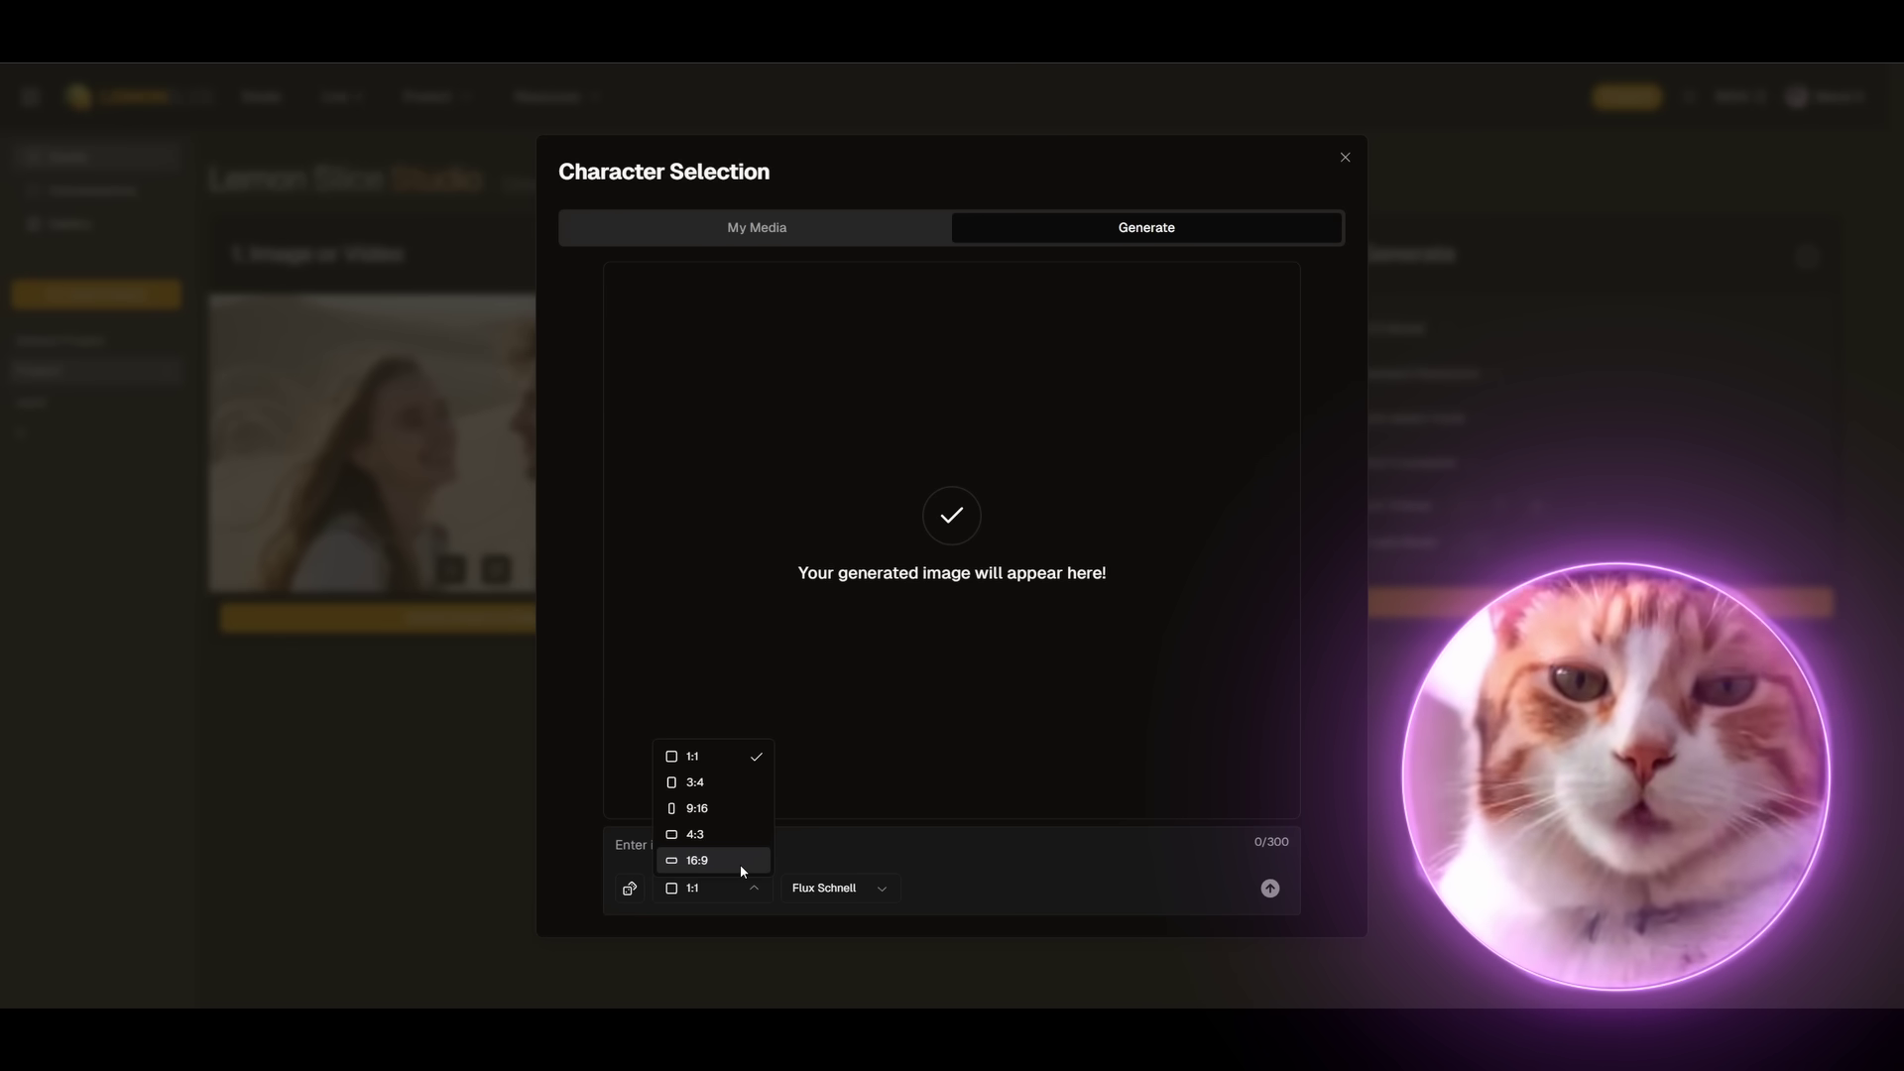
{"action": "left_click", "coordinate": [741, 864]}
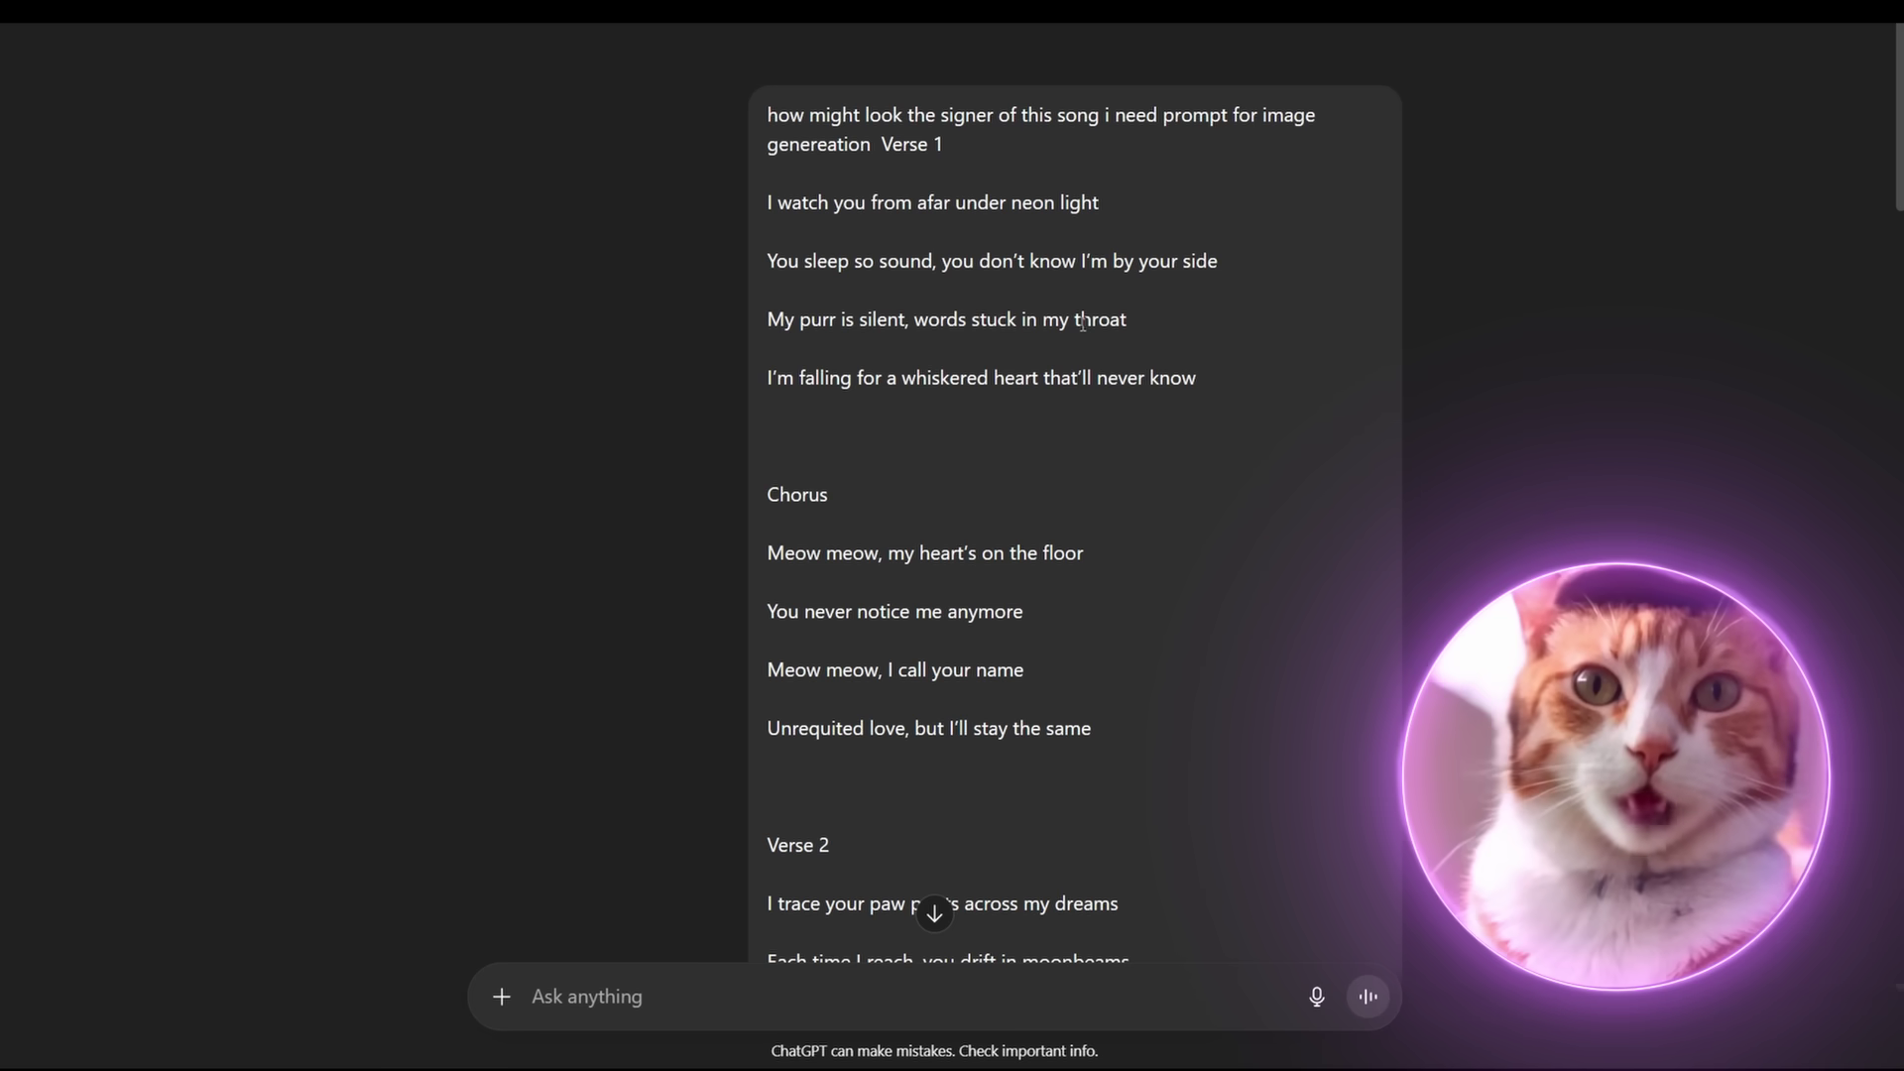
- Select the singer prompt from 'Late-night' to 'field' in ChatGPT's latest reply
{"action": "scroll", "coordinate": [1079, 343], "scroll_direction": "down", "scroll_amount": 20}
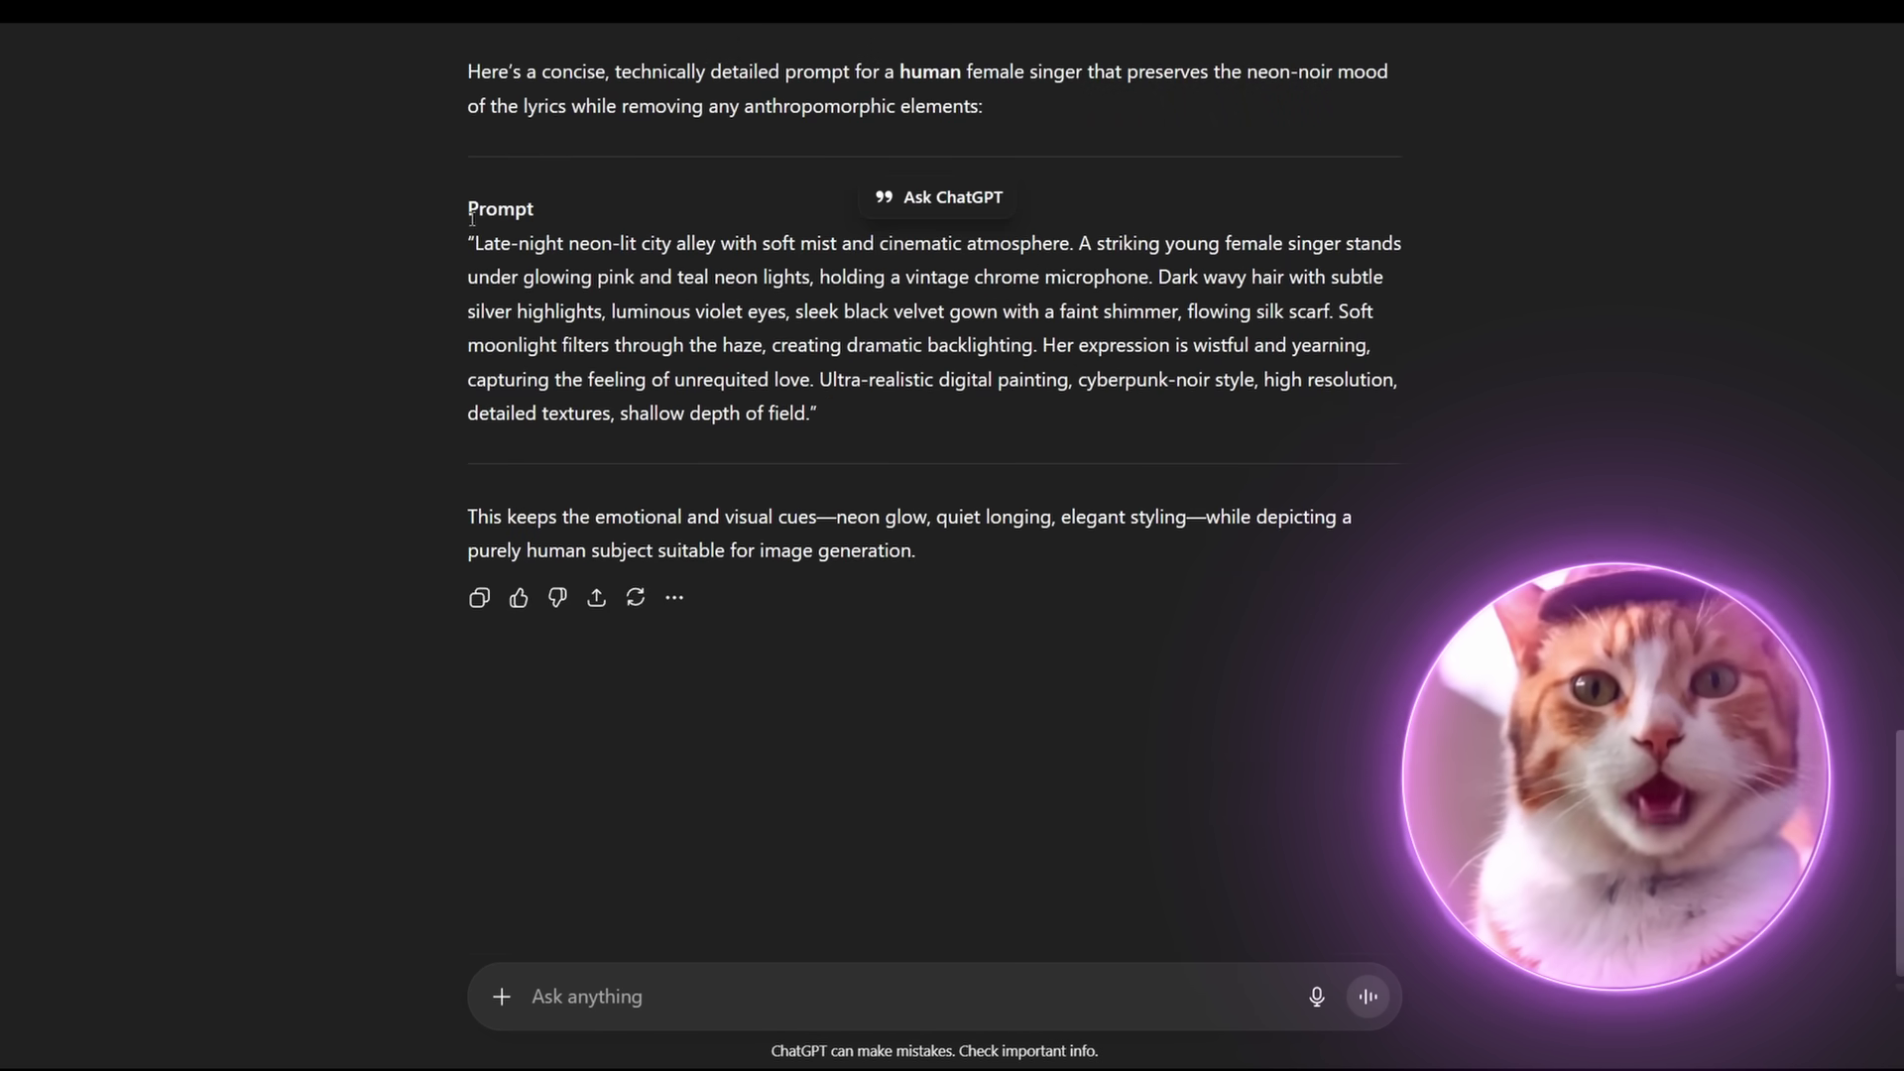
{"action": "left_click_drag", "start_coordinate": [476, 242], "coordinate": [805, 417]}
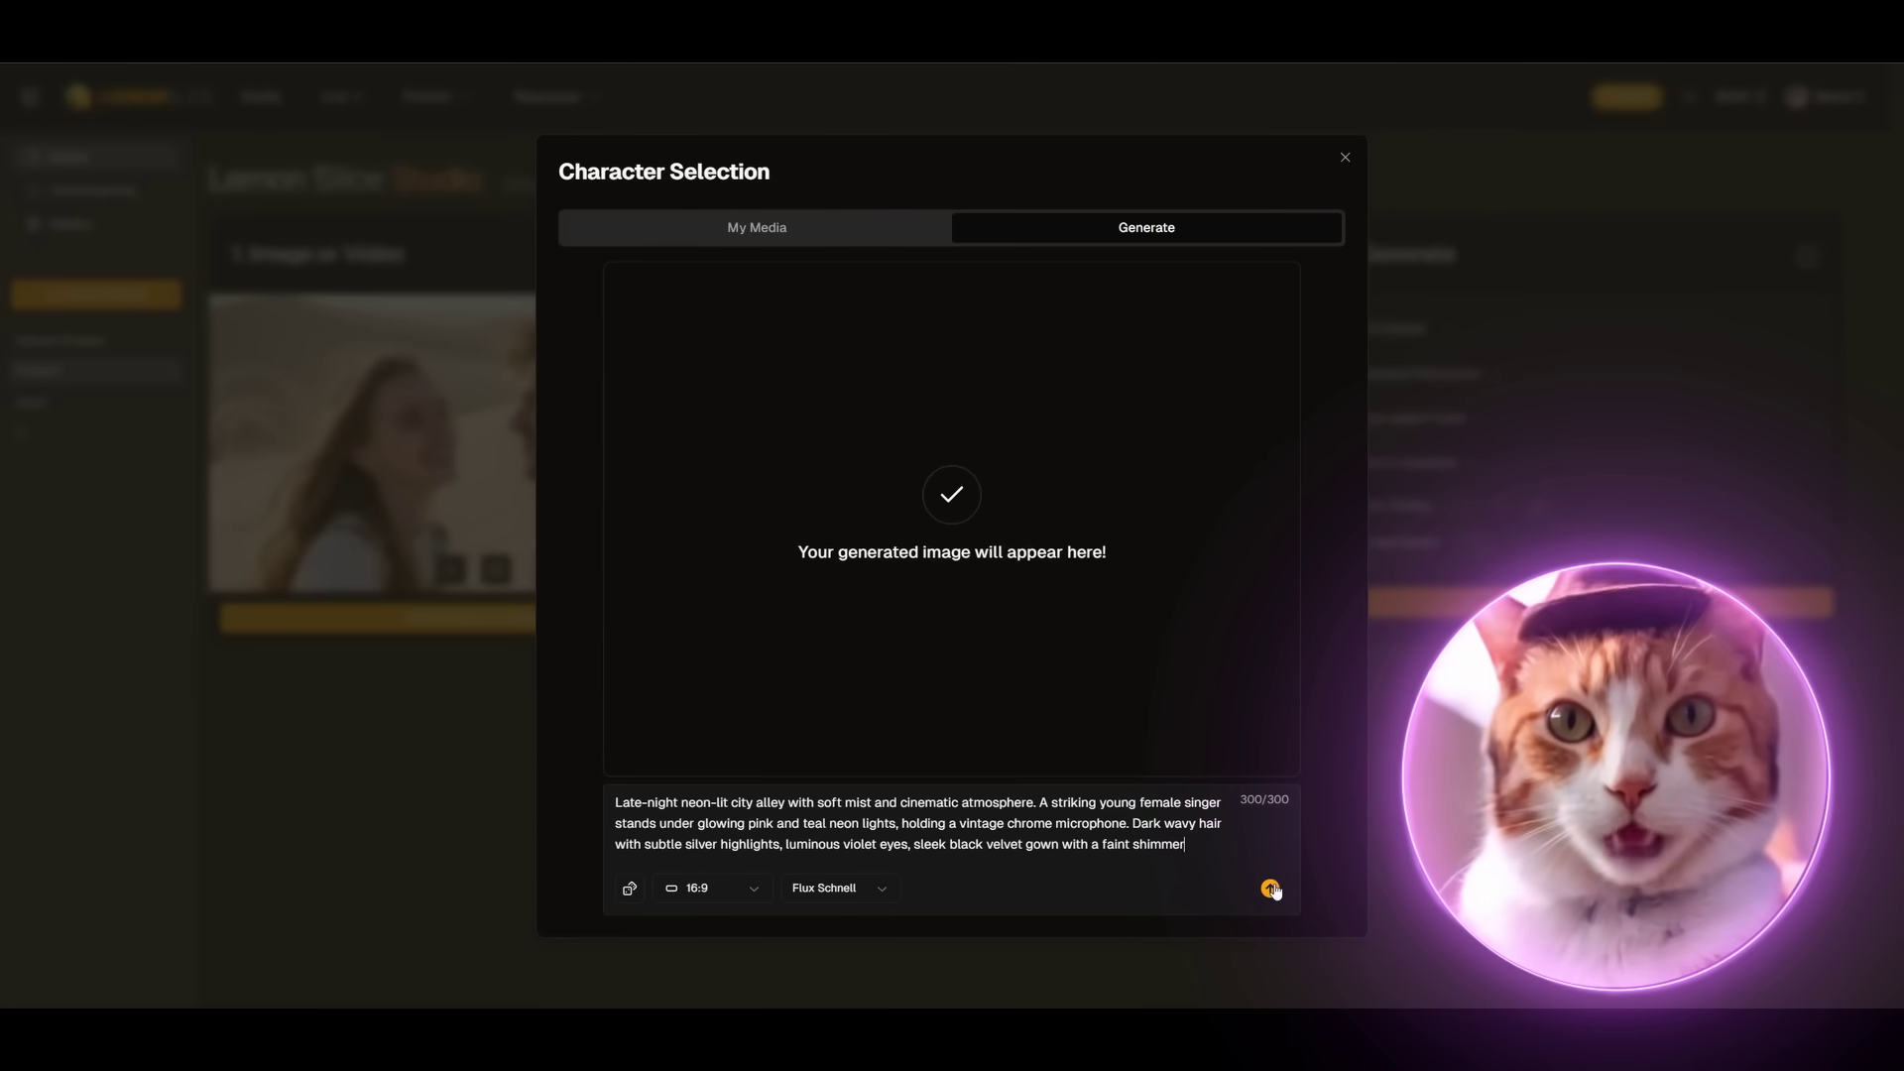
- Generate the neon-alley singer image and set it as Project1's character
{"action": "left_click", "coordinate": [1270, 888]}
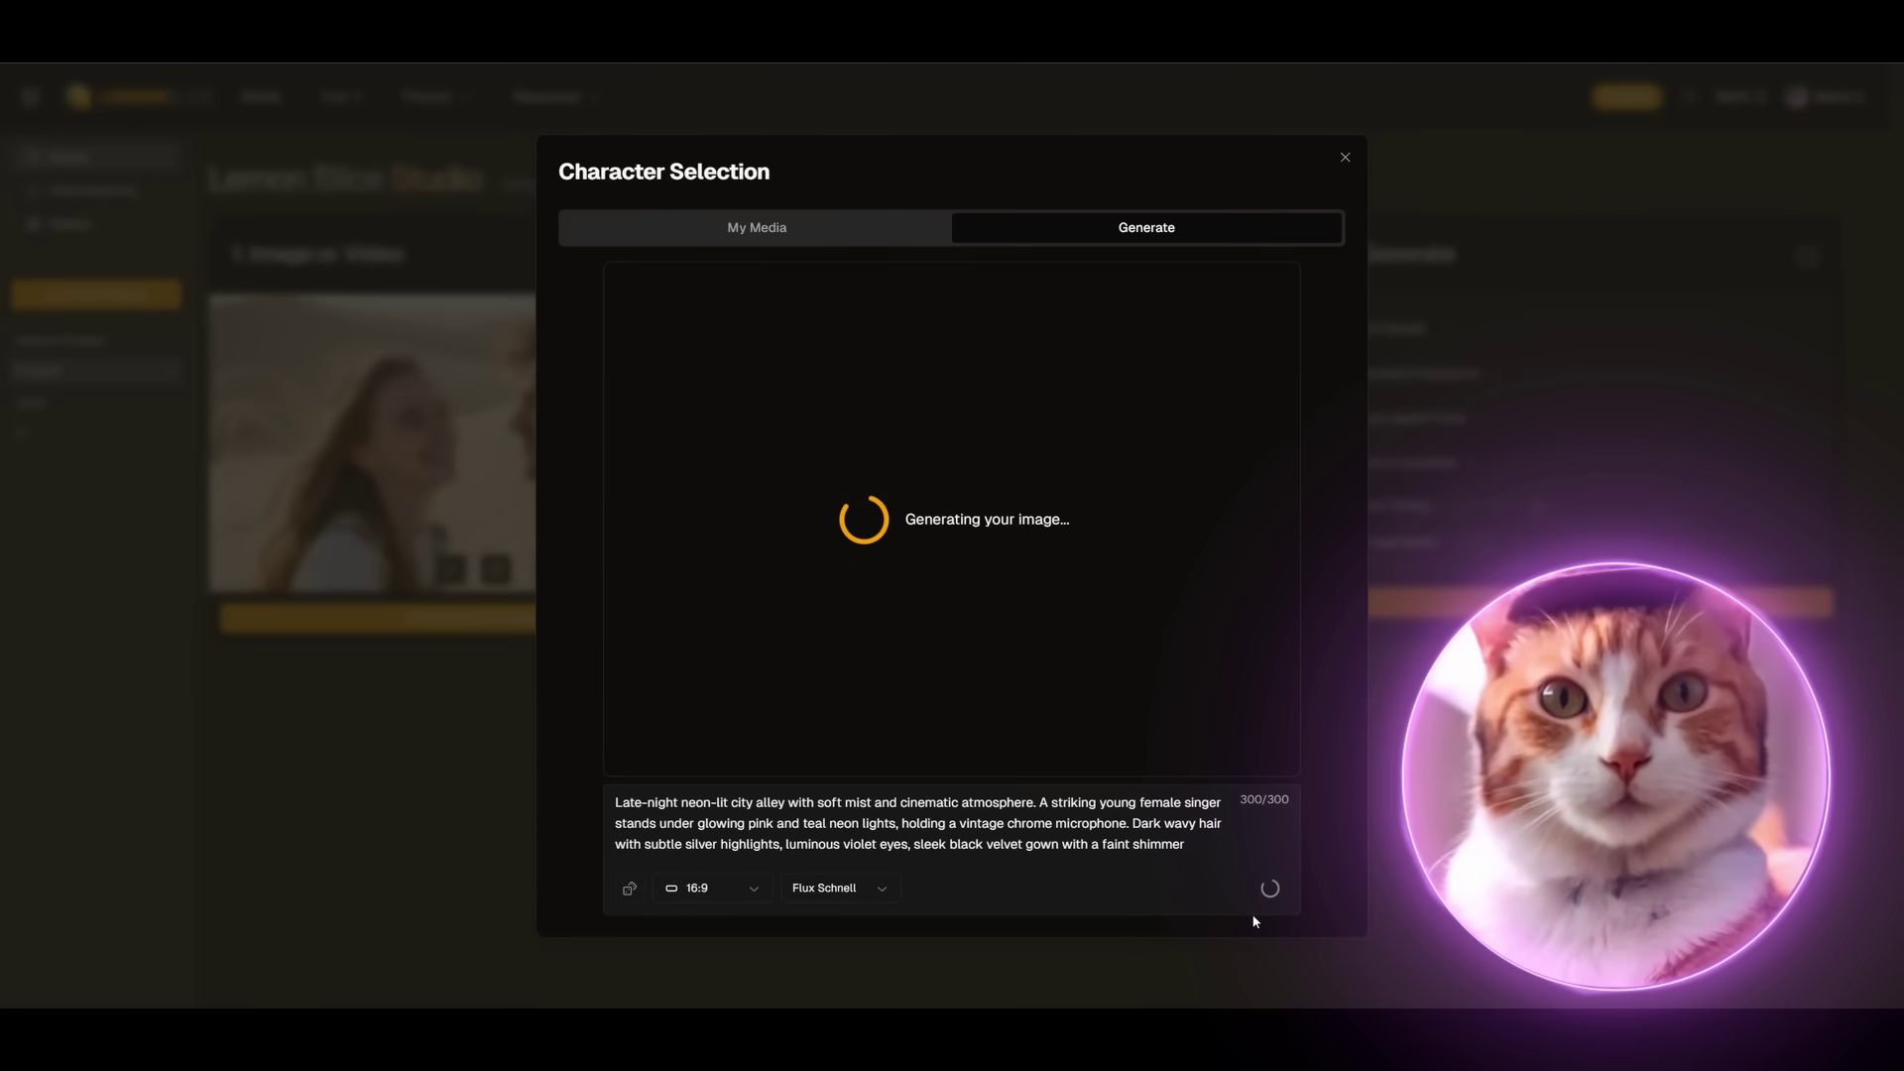
{"action": "left_click", "coordinate": [896, 892]}
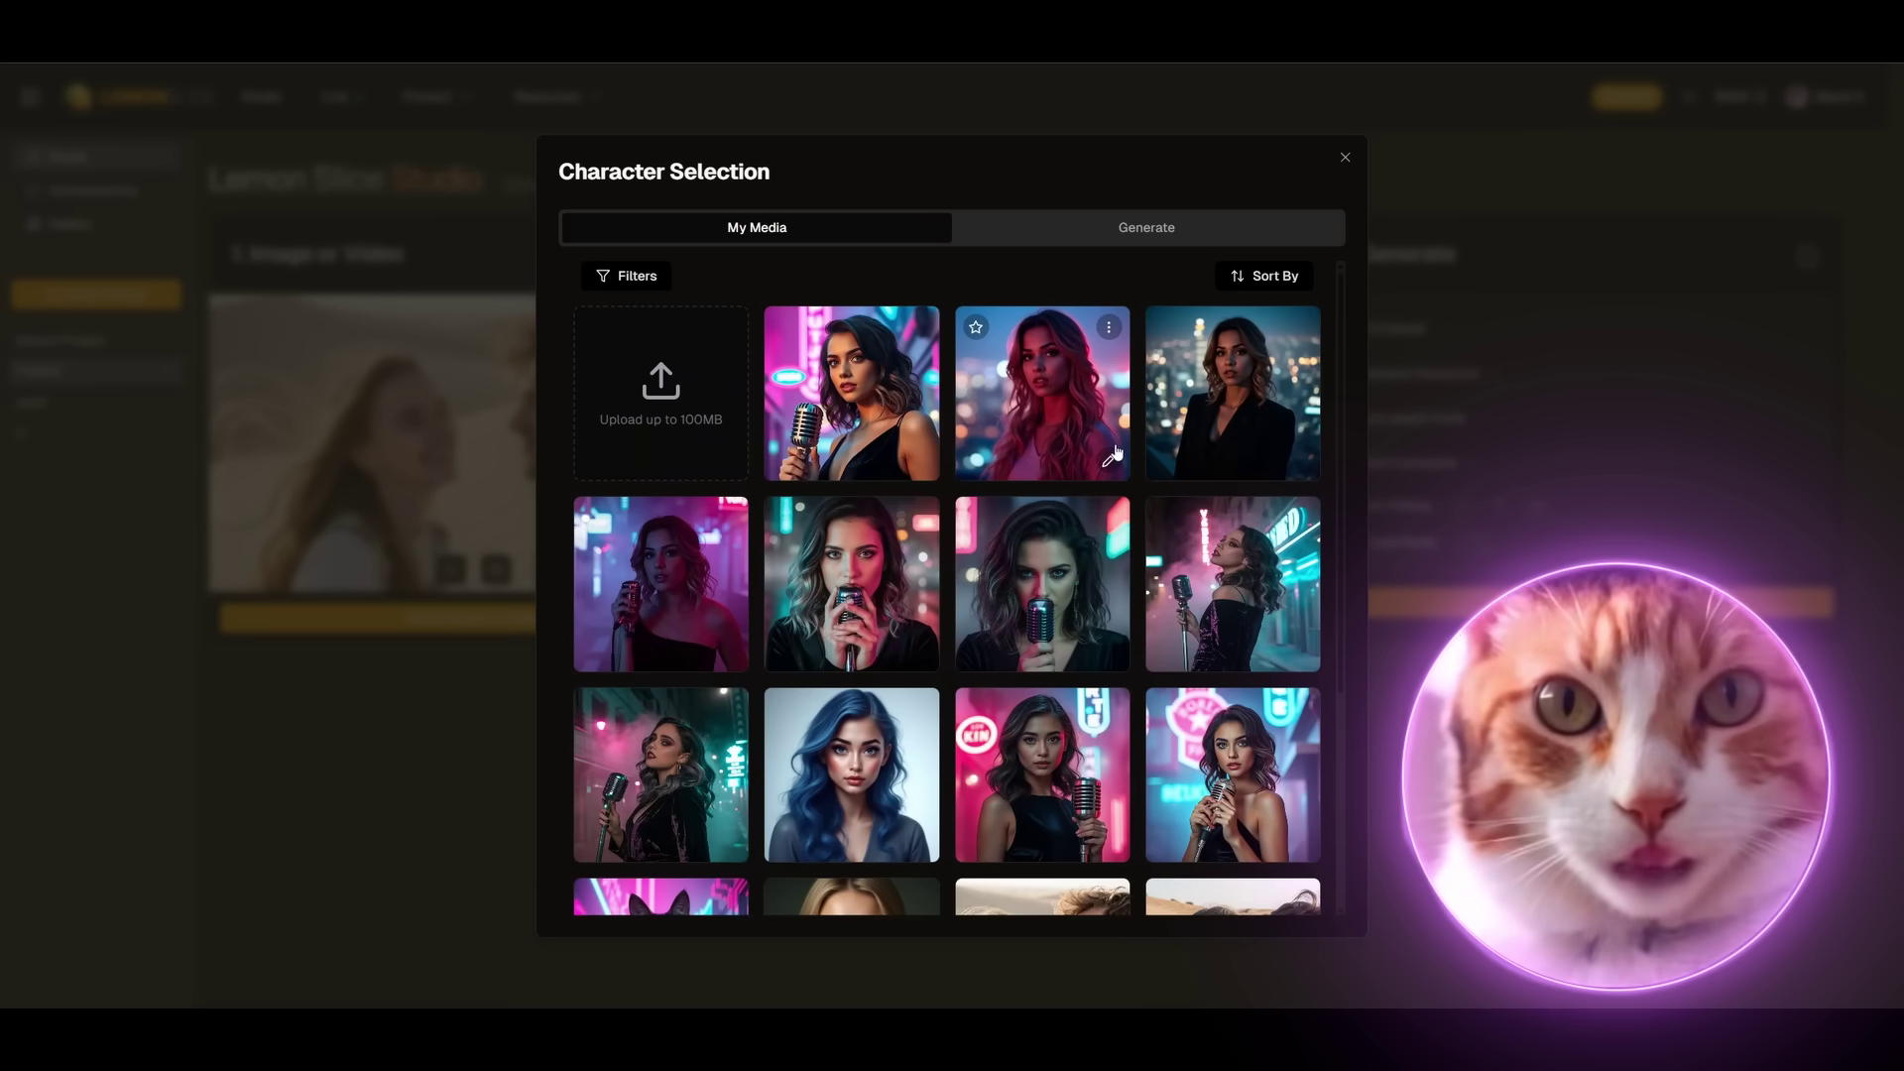
{"action": "left_click", "coordinate": [668, 577]}
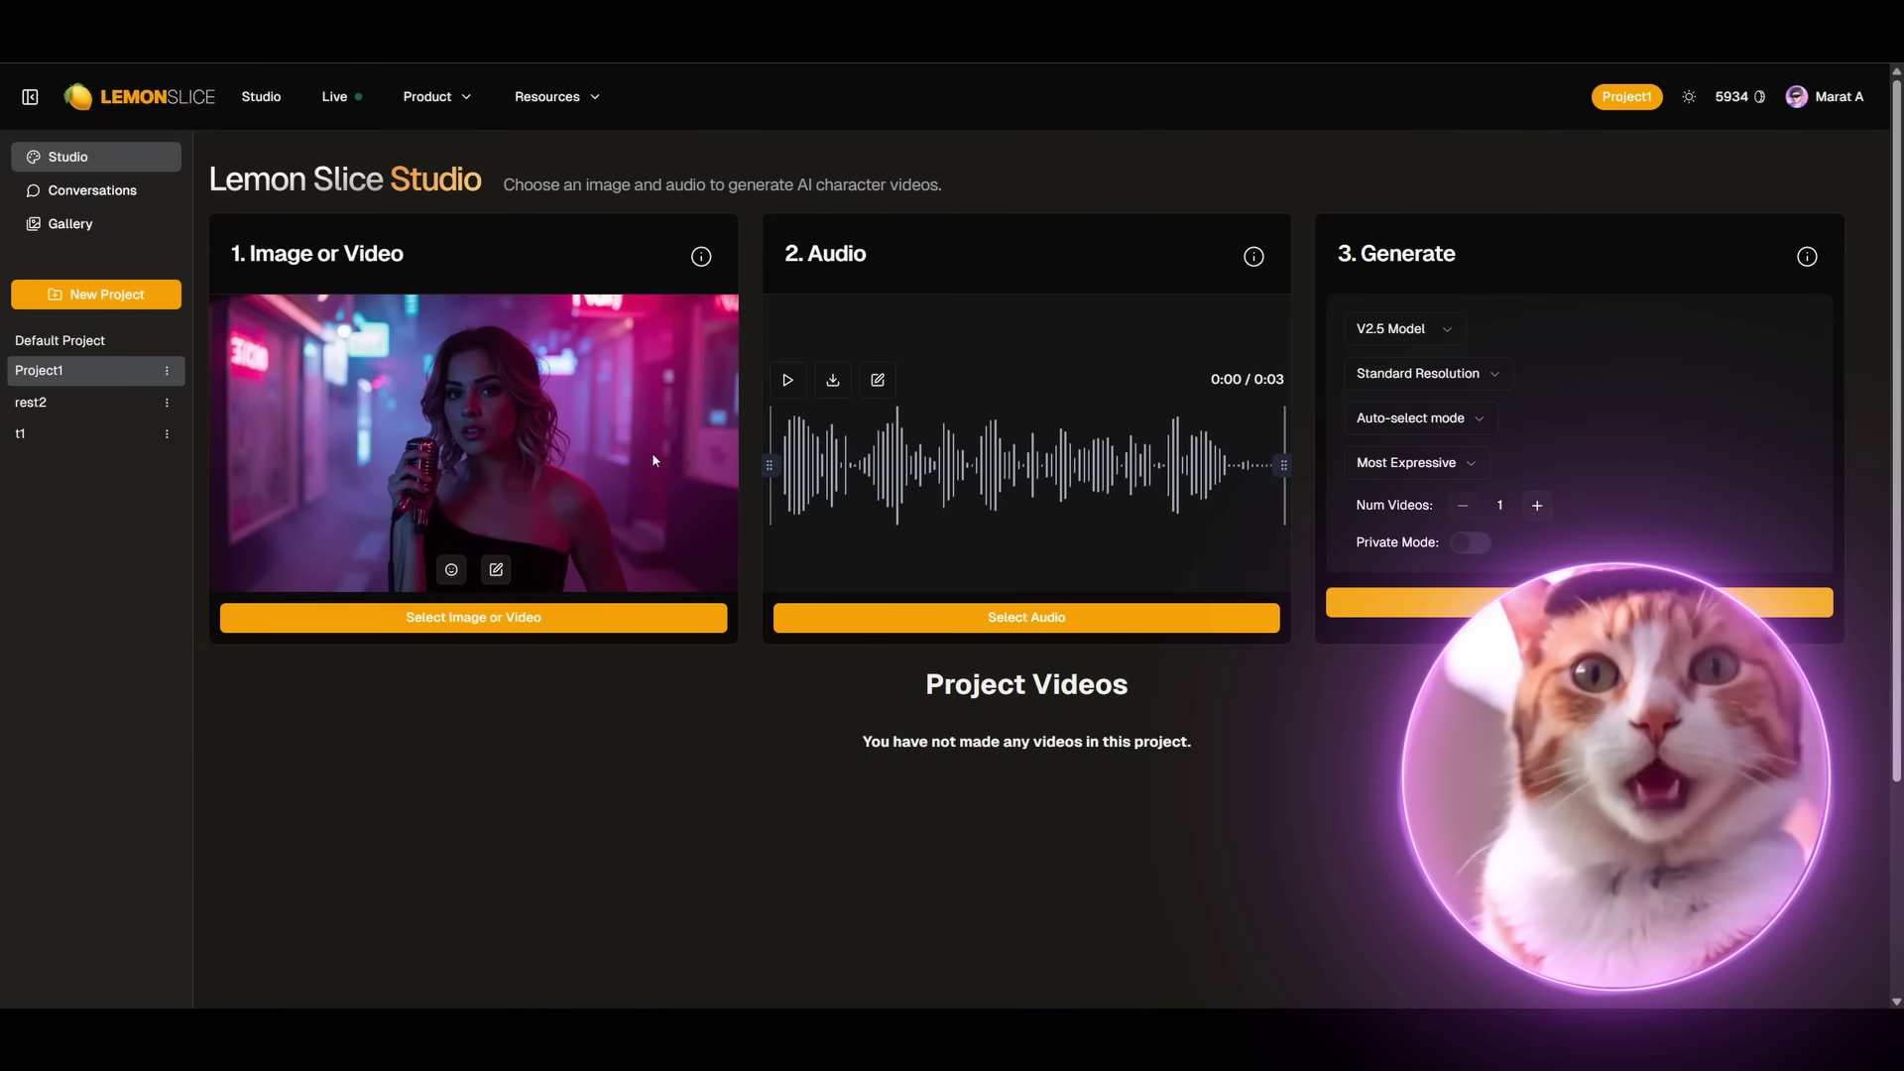
- Browse the Script, Record and AI Music audio options, then list saved My Media tracks
{"action": "left_click", "coordinate": [1041, 619]}
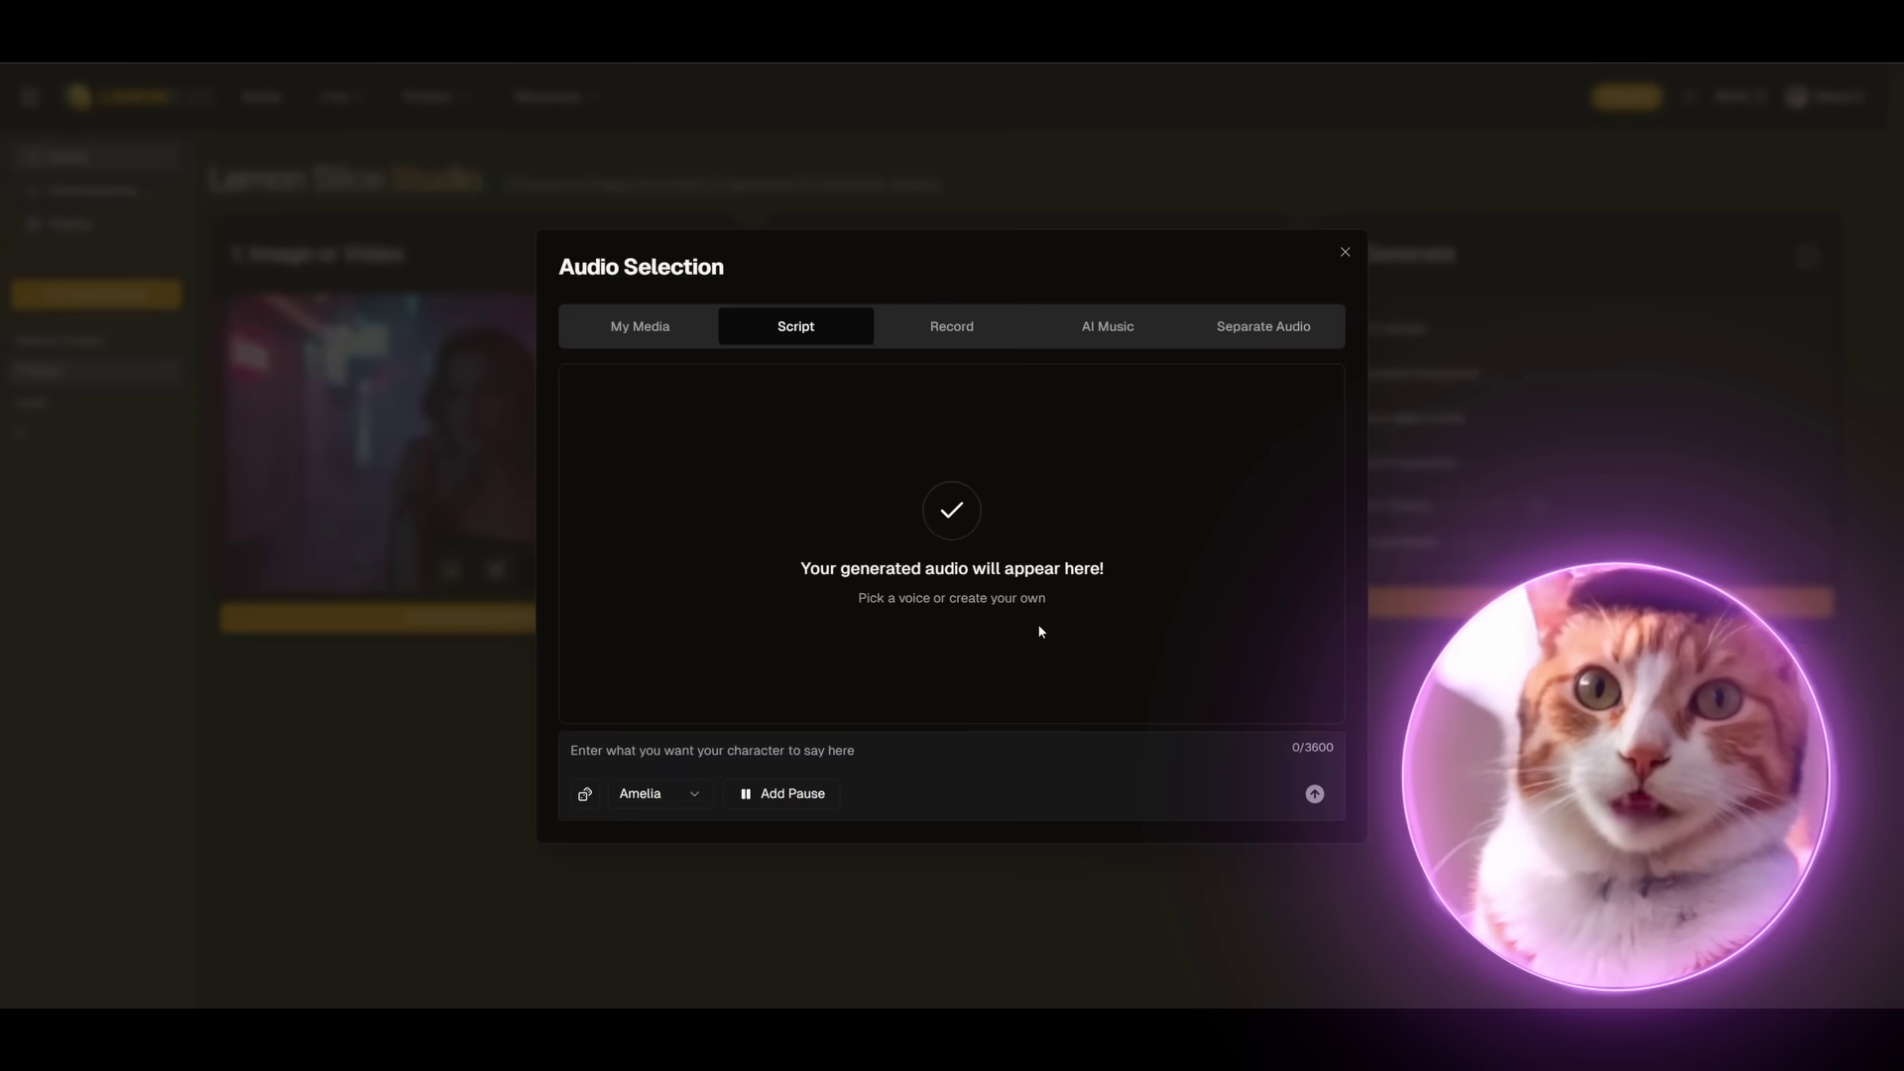
{"action": "left_click", "coordinate": [924, 749]}
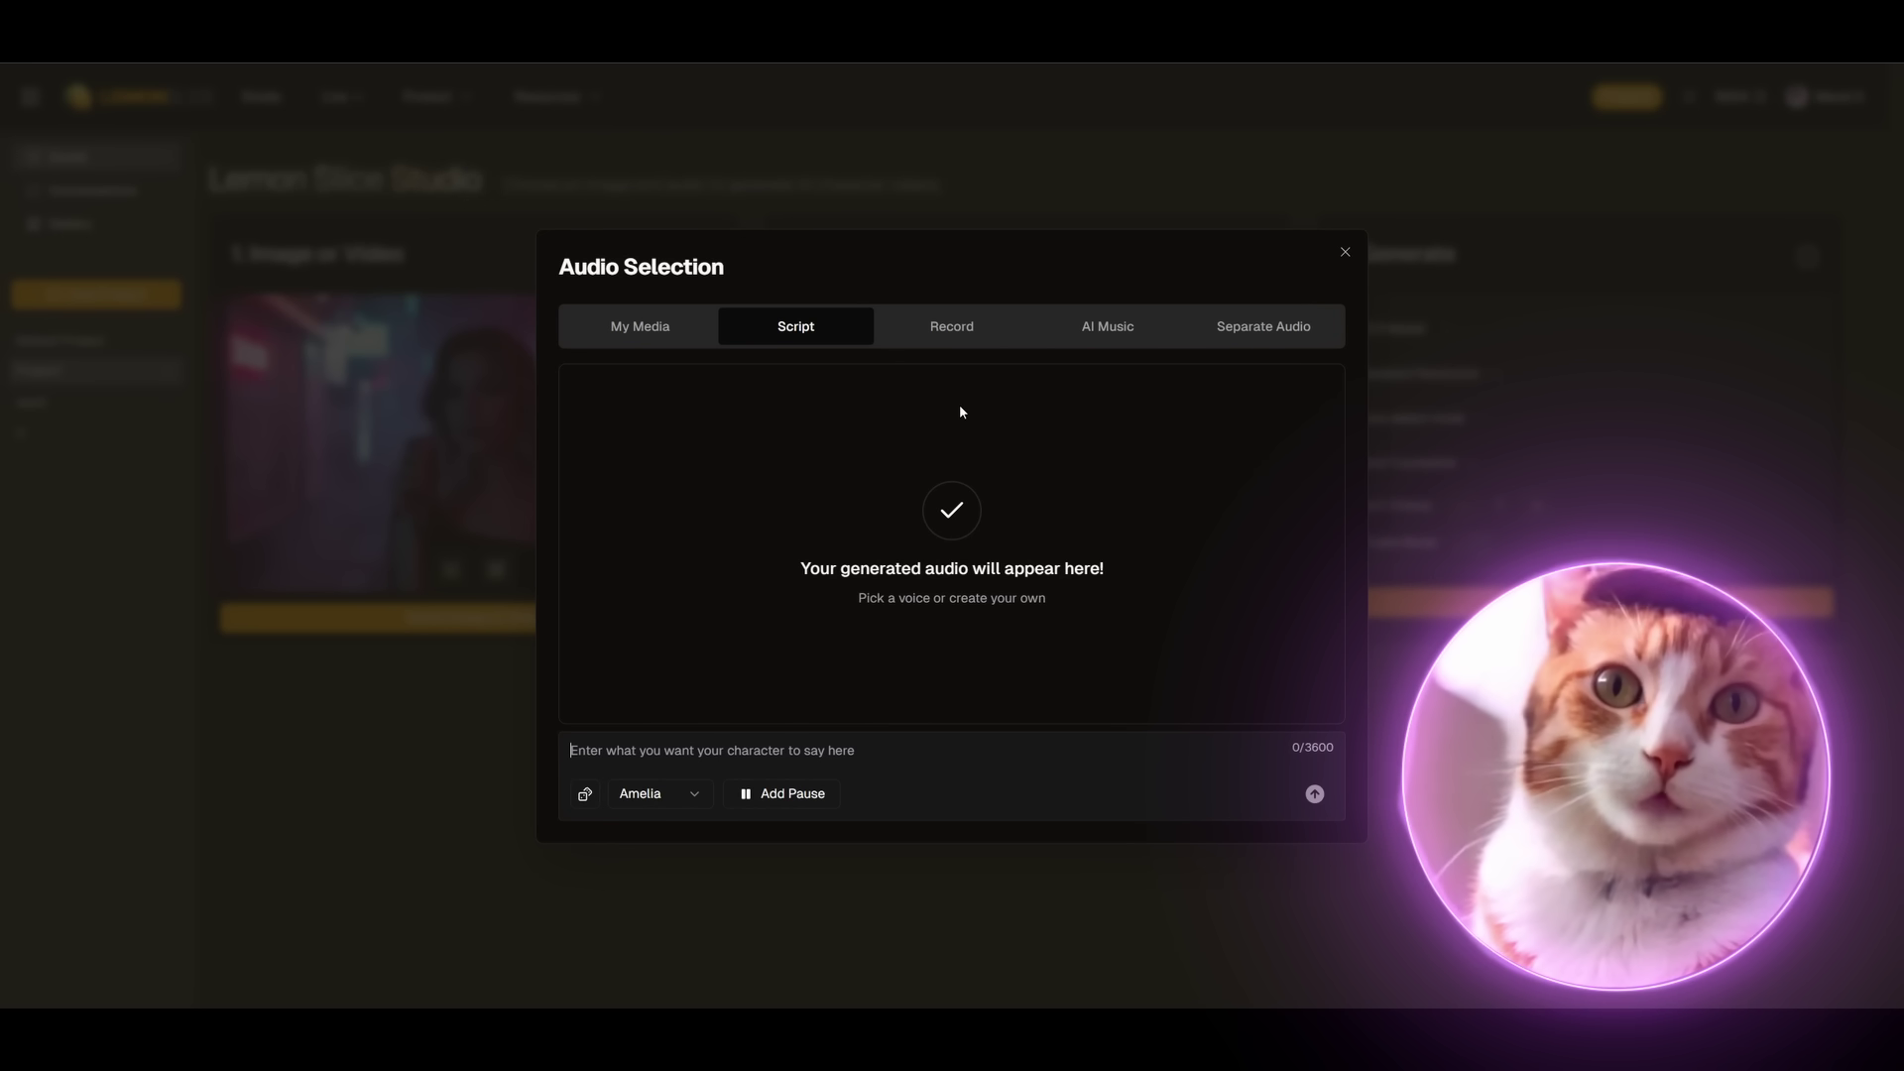
{"action": "left_click", "coordinate": [966, 337]}
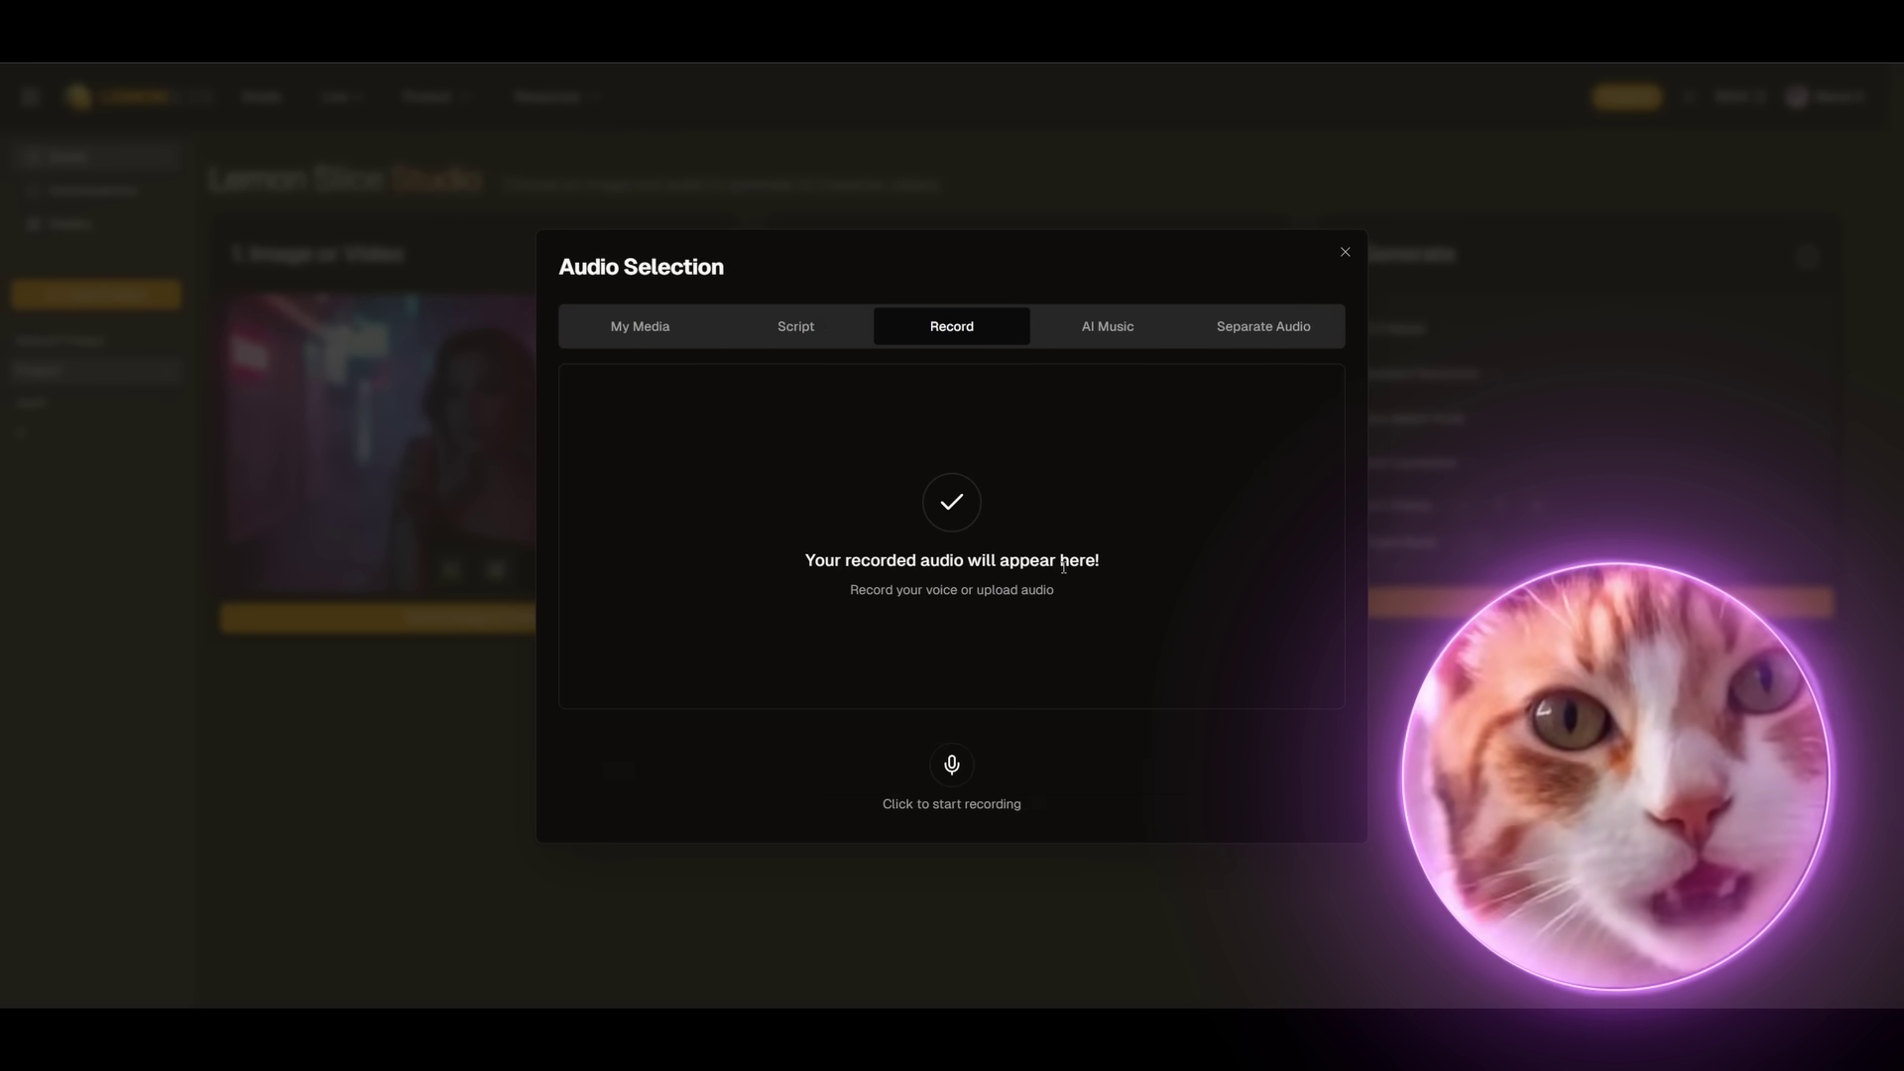
{"action": "left_click", "coordinate": [1096, 347]}
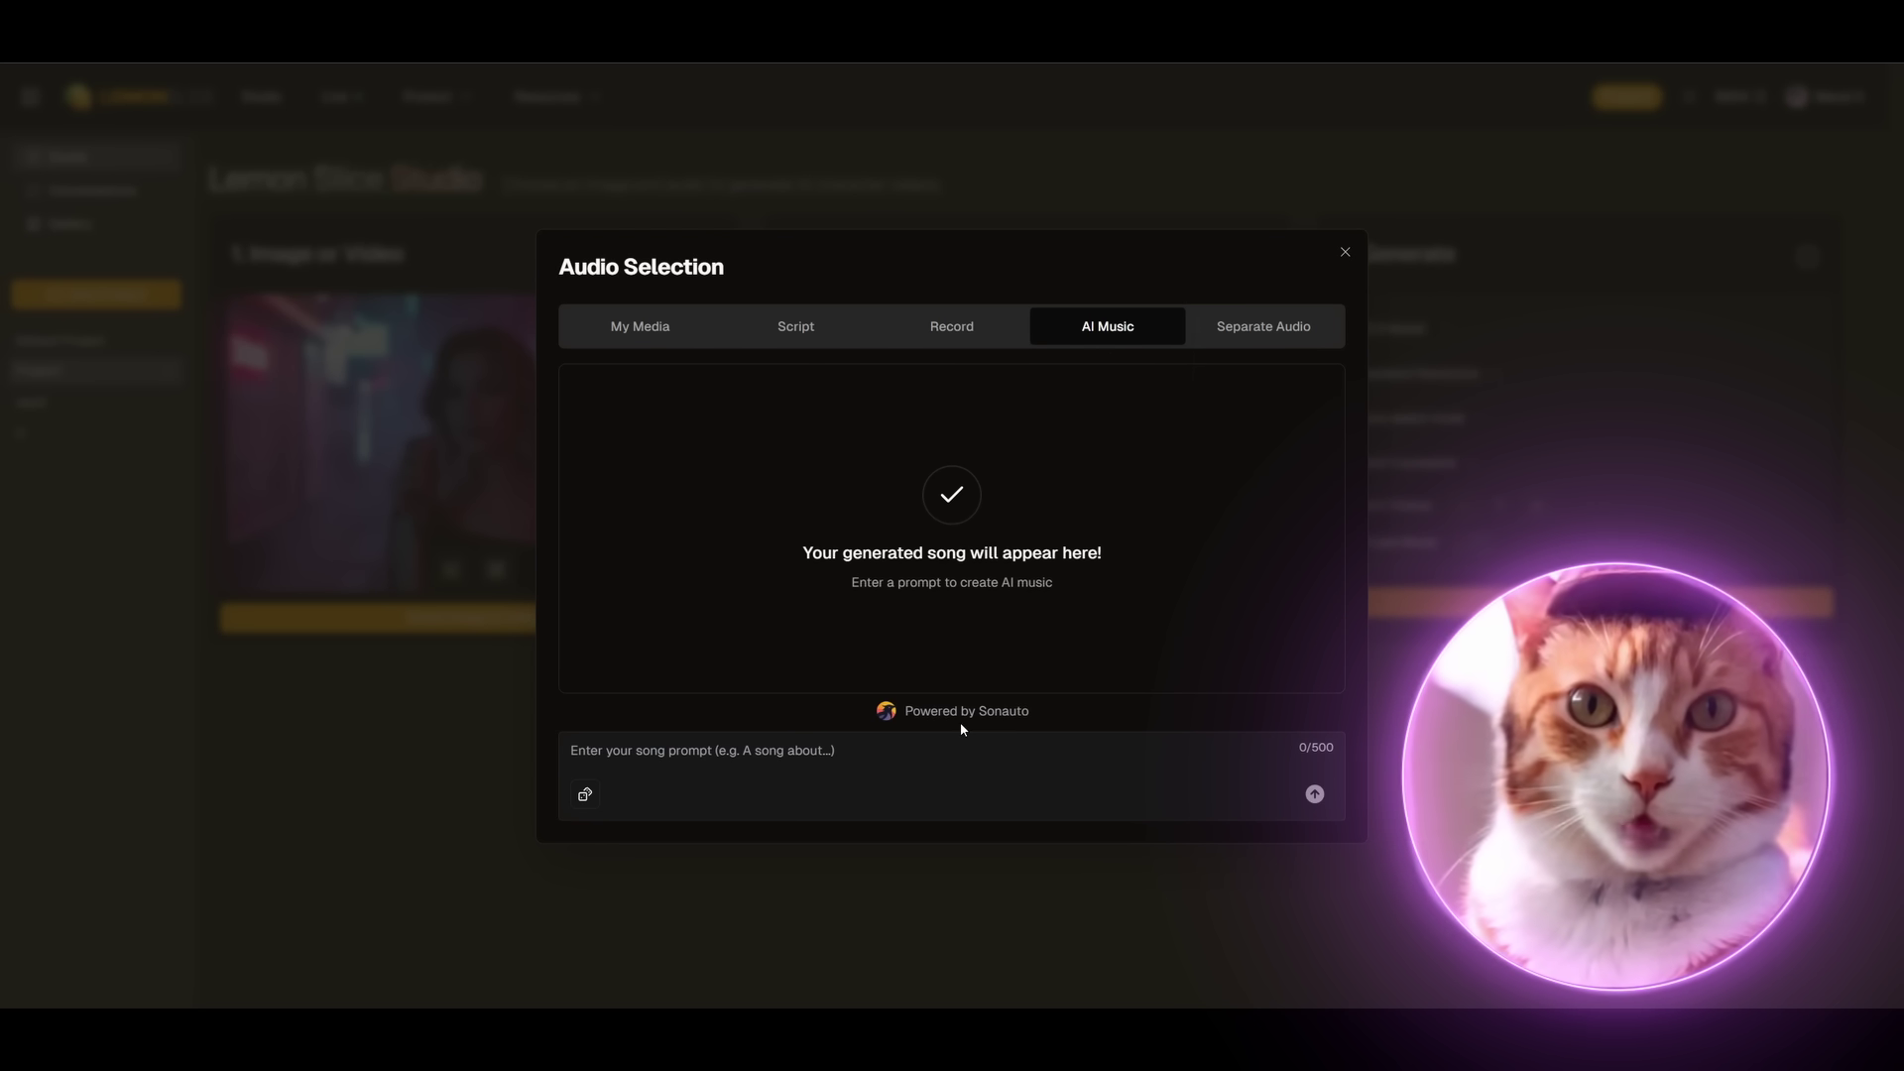
{"action": "left_click", "coordinate": [917, 759]}
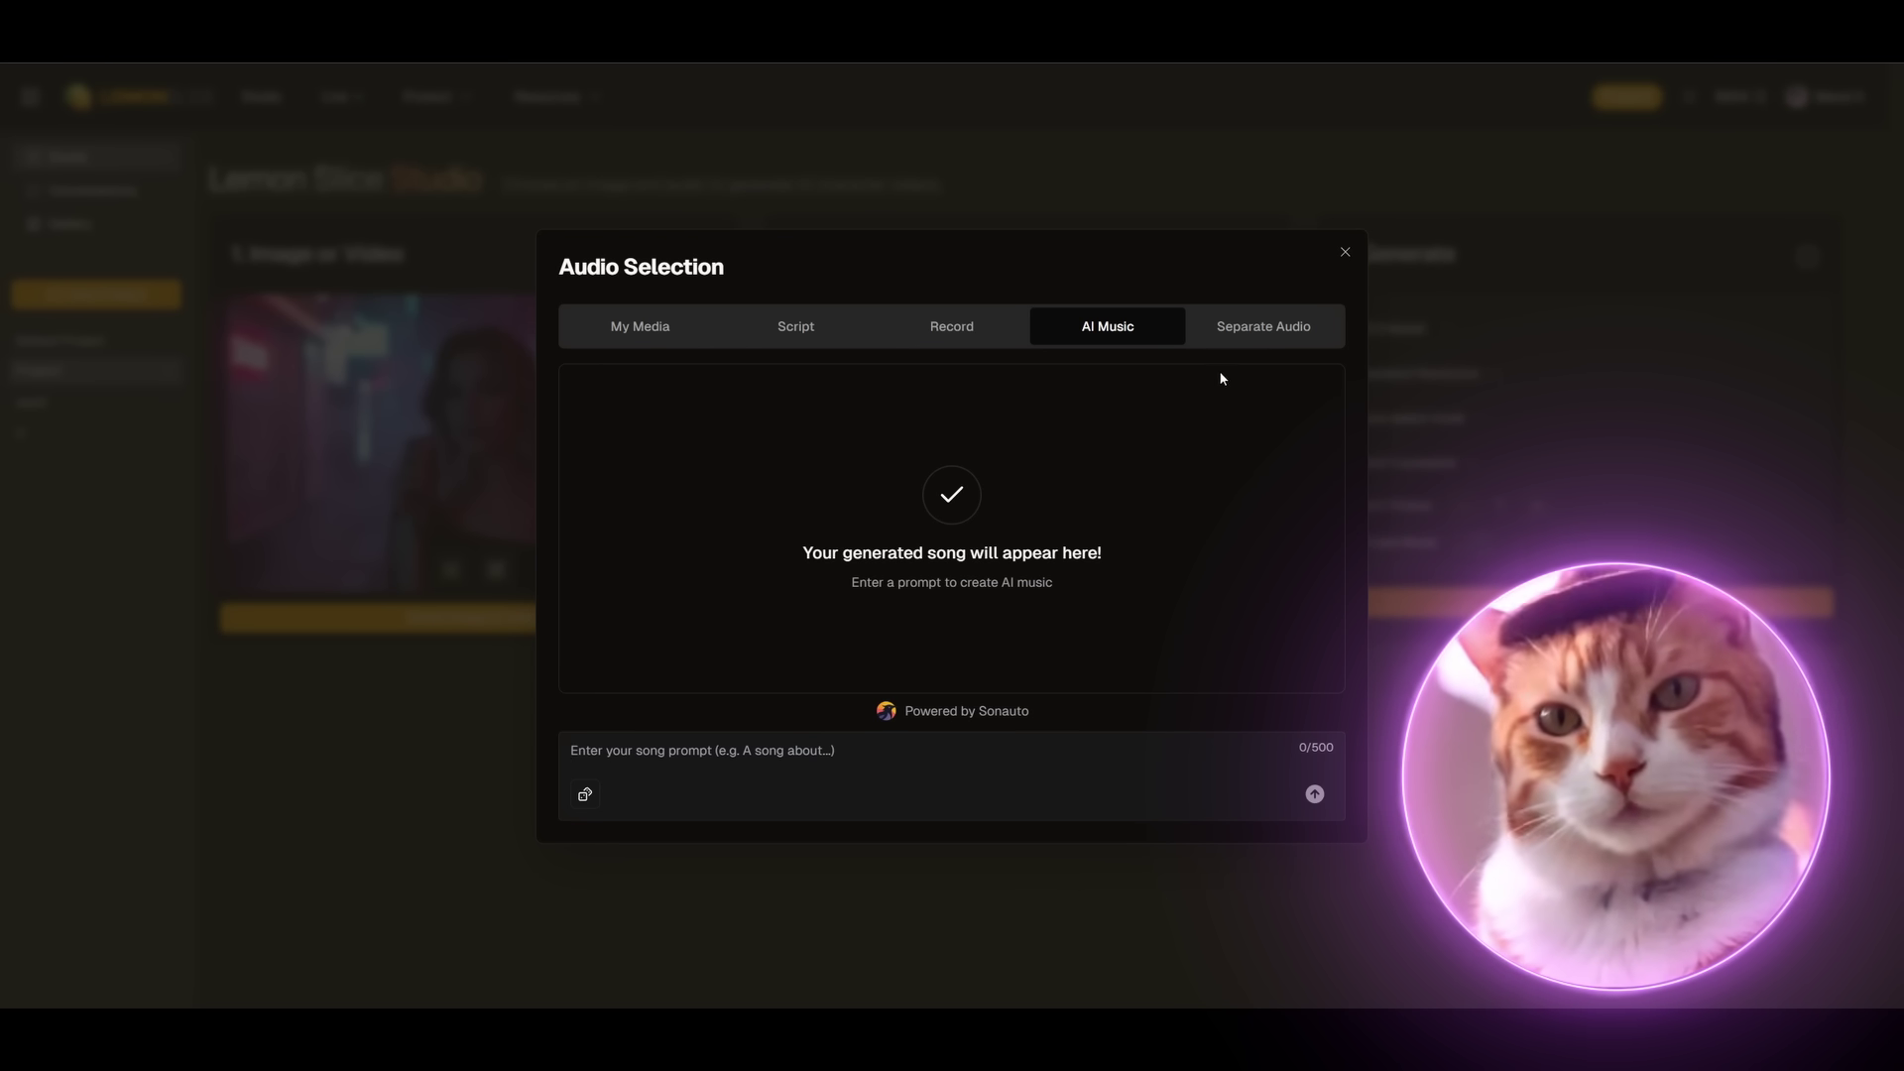
{"action": "left_click", "coordinate": [654, 337]}
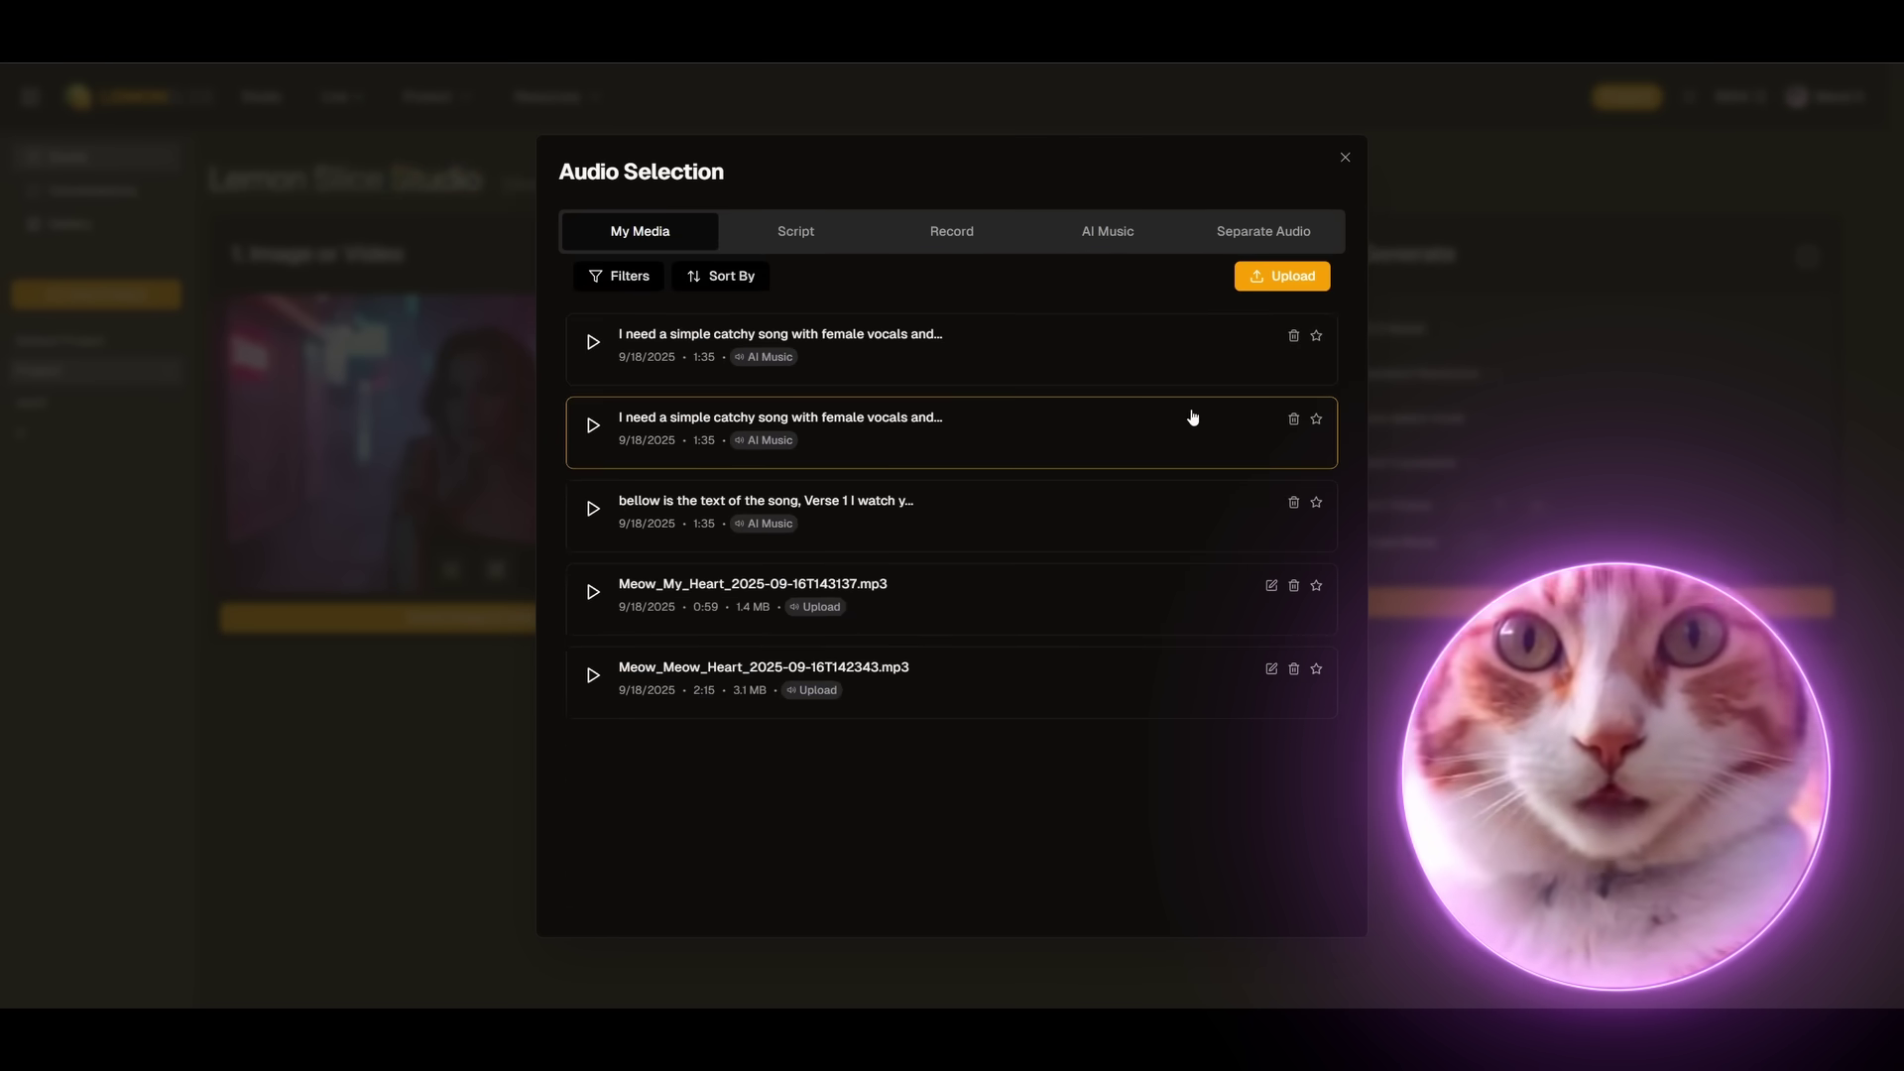
- Load the 0:59 Meow_My_Heart song, trim its start to 0:52, and preview it
{"action": "left_click", "coordinate": [1431, 308]}
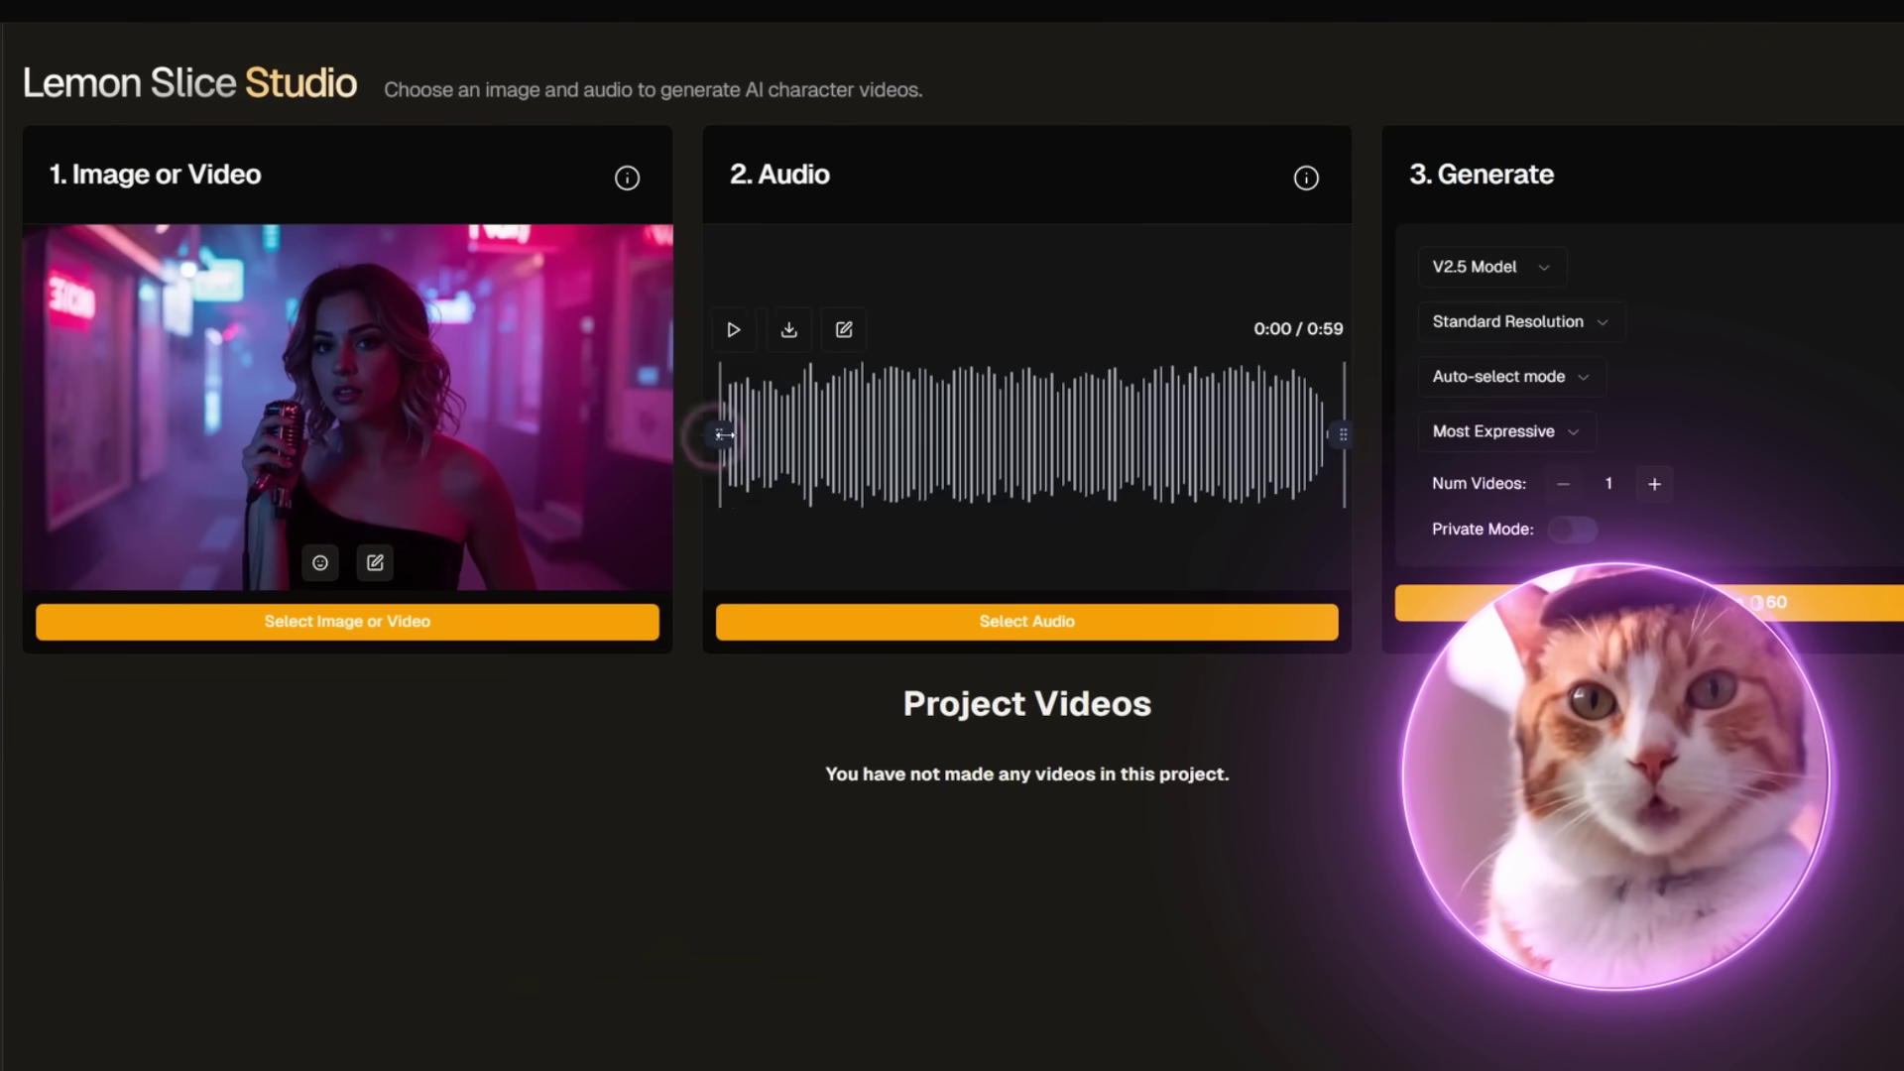
{"action": "mouse_move", "coordinate": [770, 464]}
{"action": "left_mouse_down"}
{"action": "mouse_move", "coordinate": [794, 464]}
{"action": "mouse_move", "coordinate": [784, 433]}
{"action": "left_mouse_up"}
{"action": "left_click", "coordinate": [735, 334]}
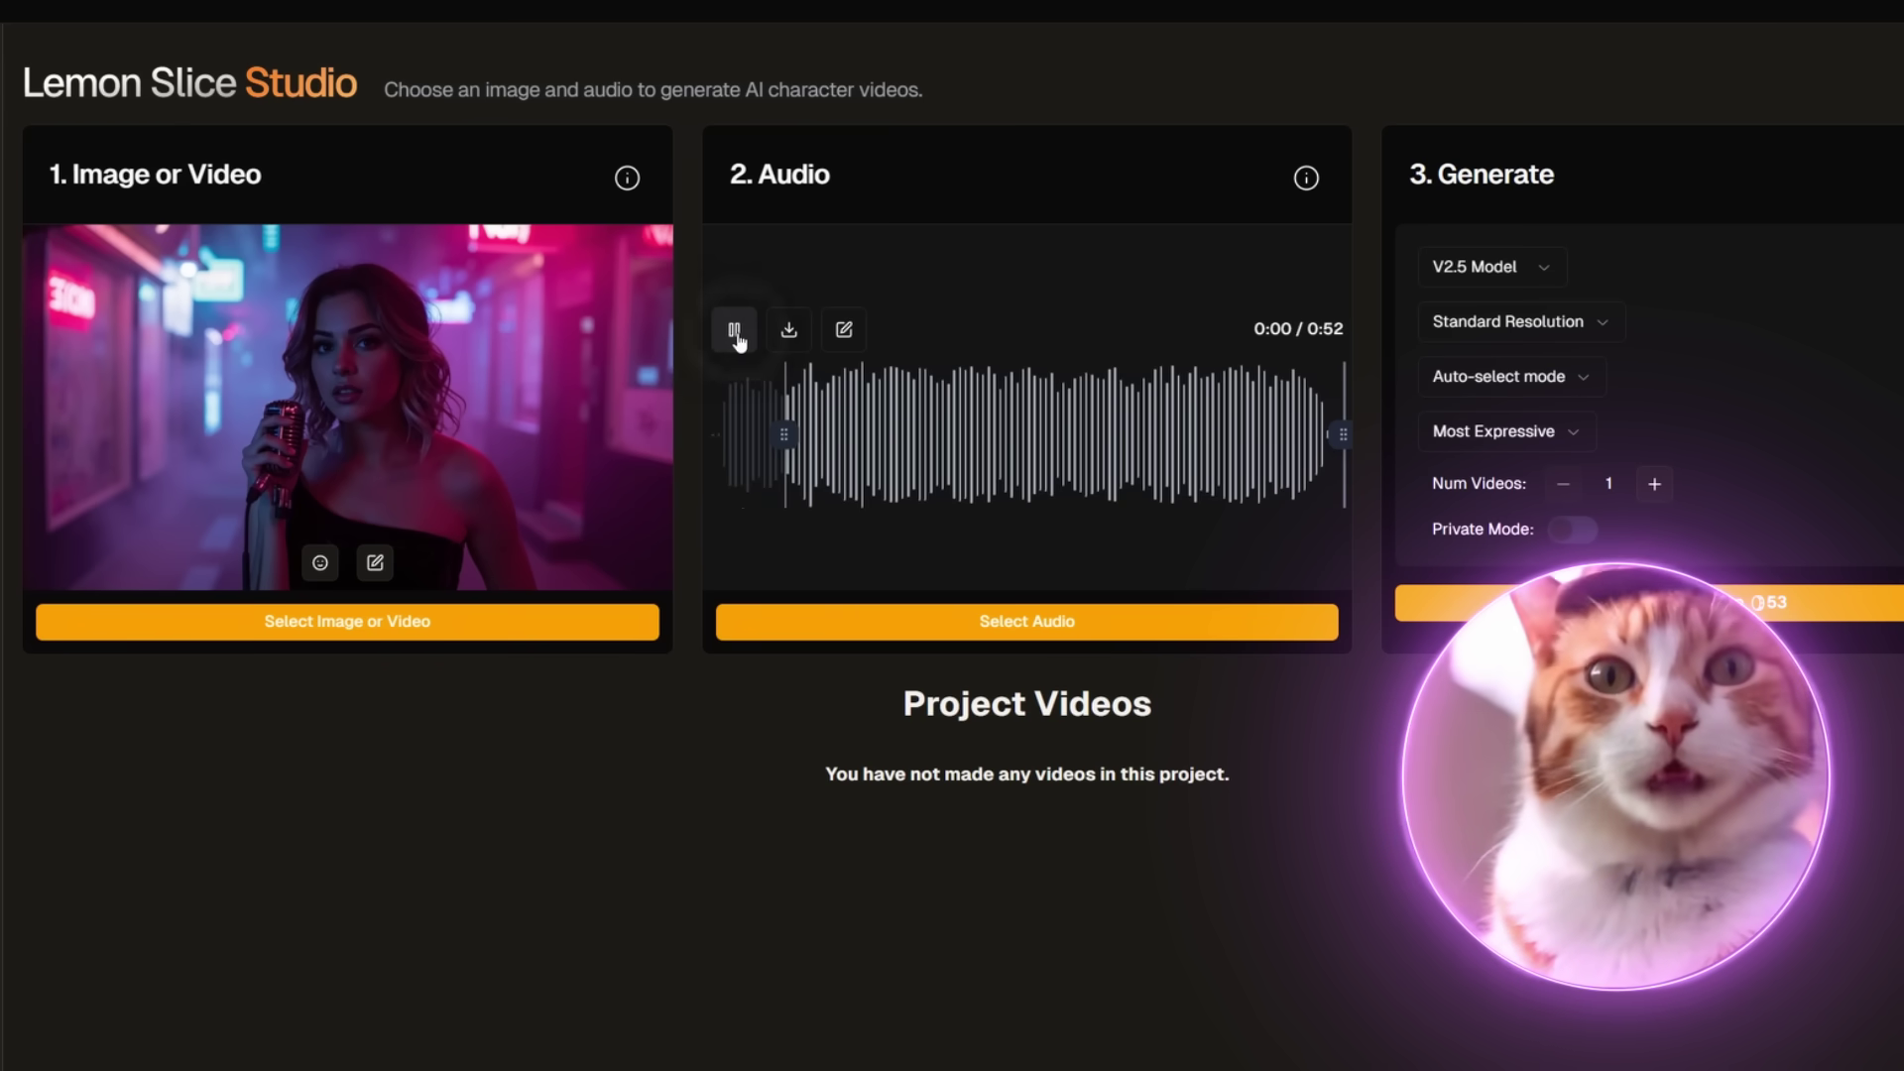
{"action": "left_click", "coordinate": [735, 333]}
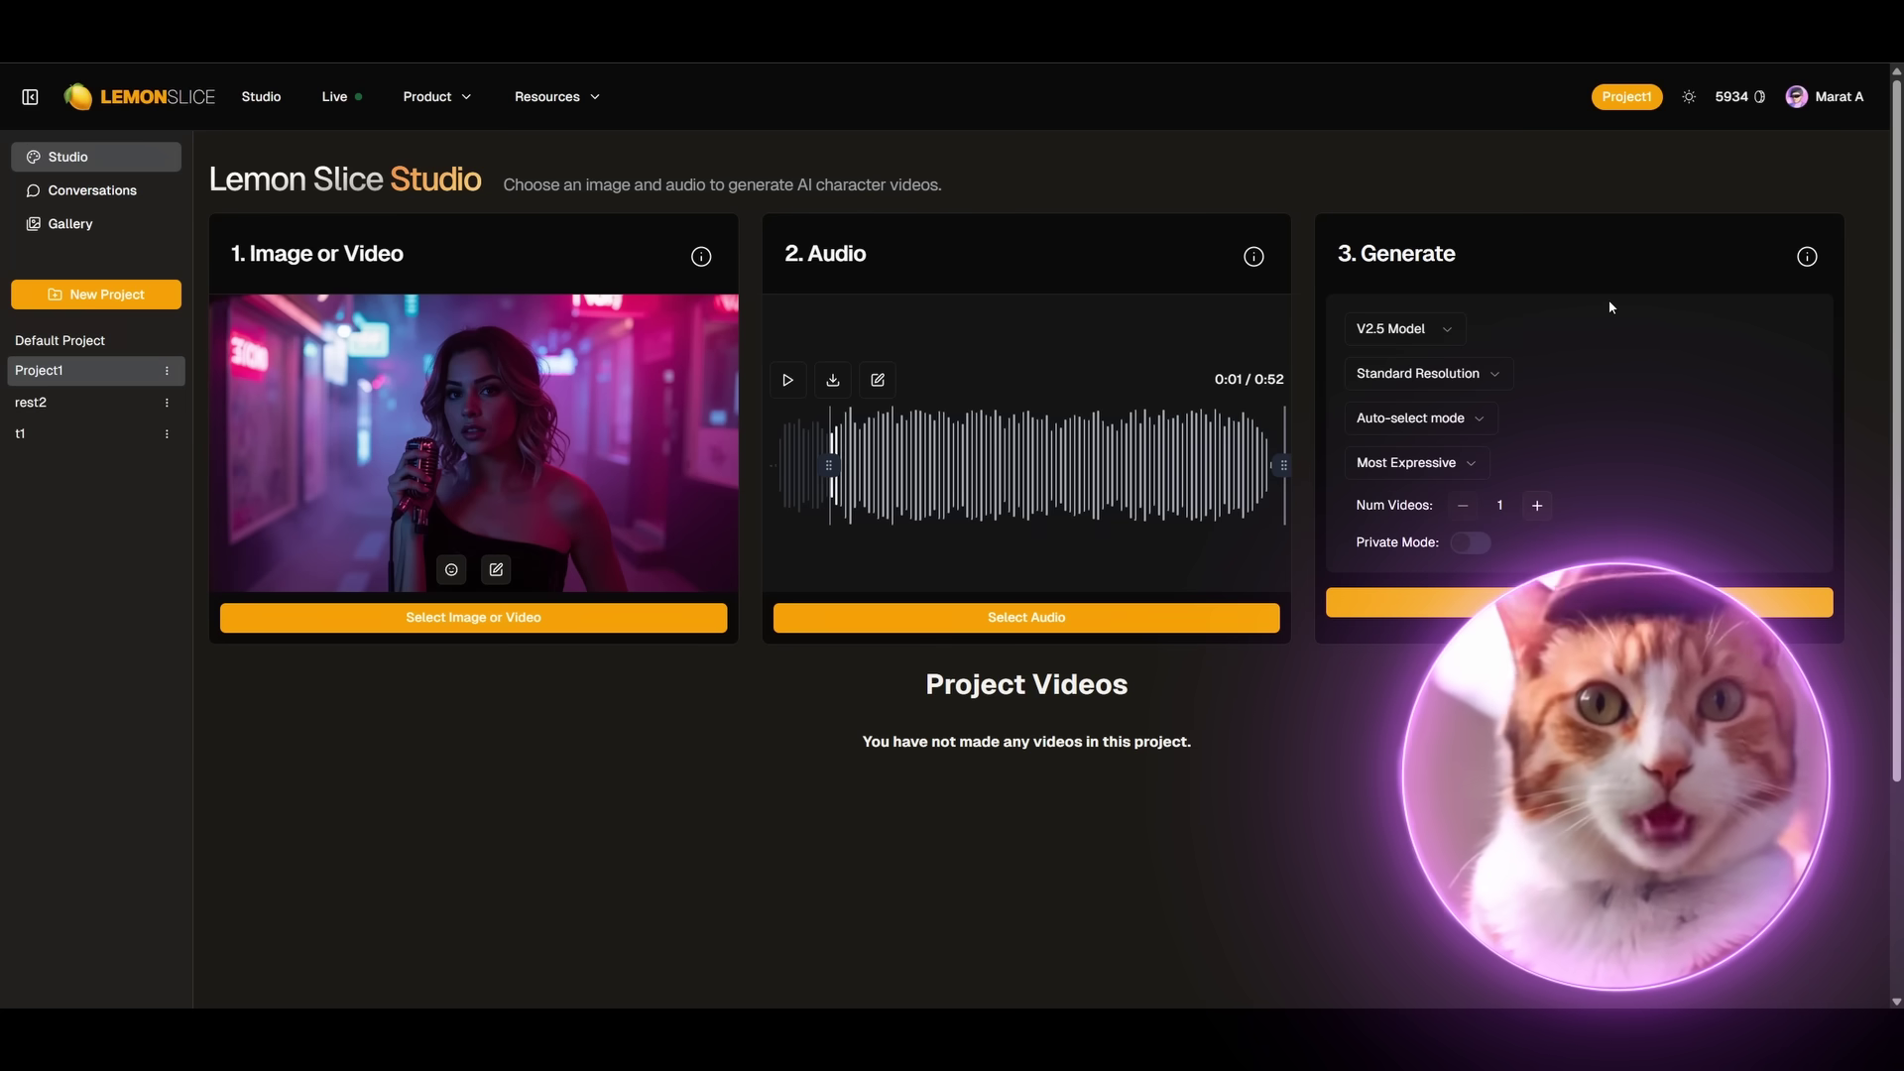
- Choose the V2.7 whole-body motion model, leaving expressiveness at Most Expressive
{"action": "left_click", "coordinate": [1465, 325]}
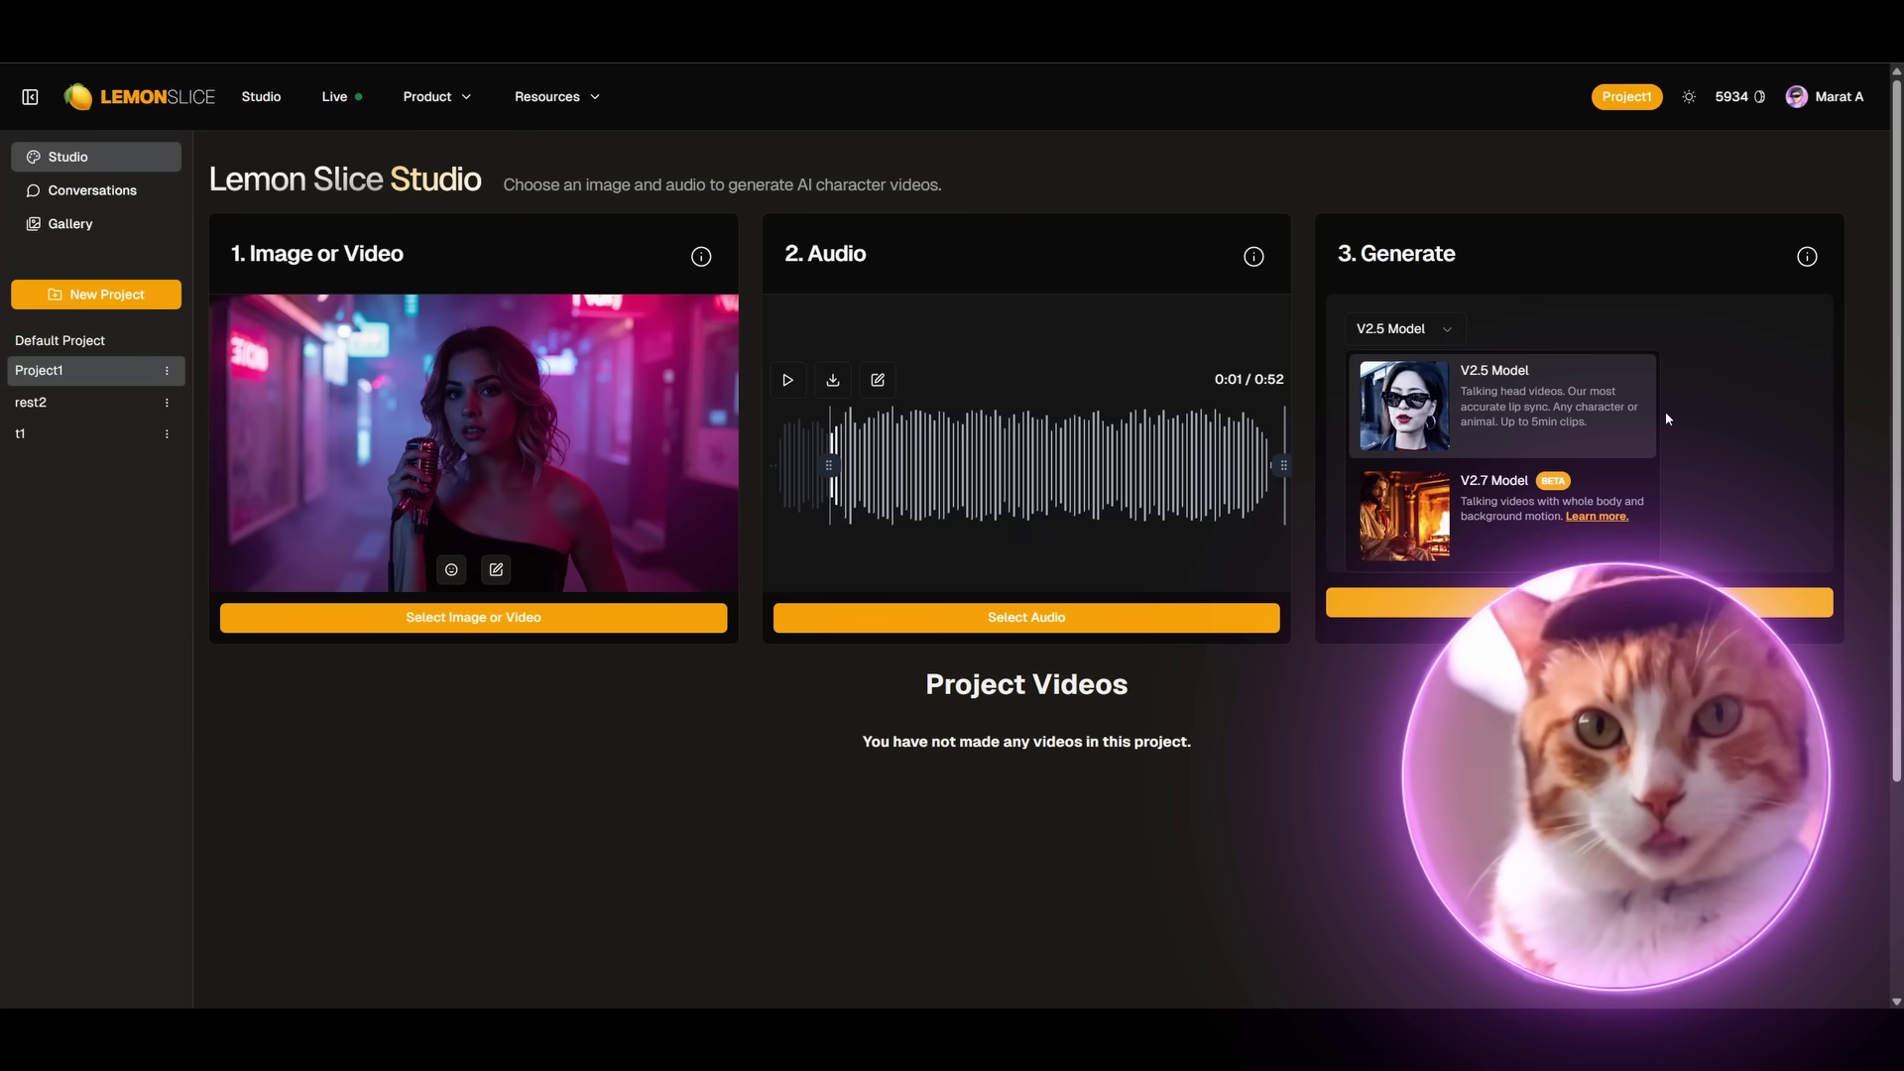
{"action": "left_click", "coordinate": [1636, 486]}
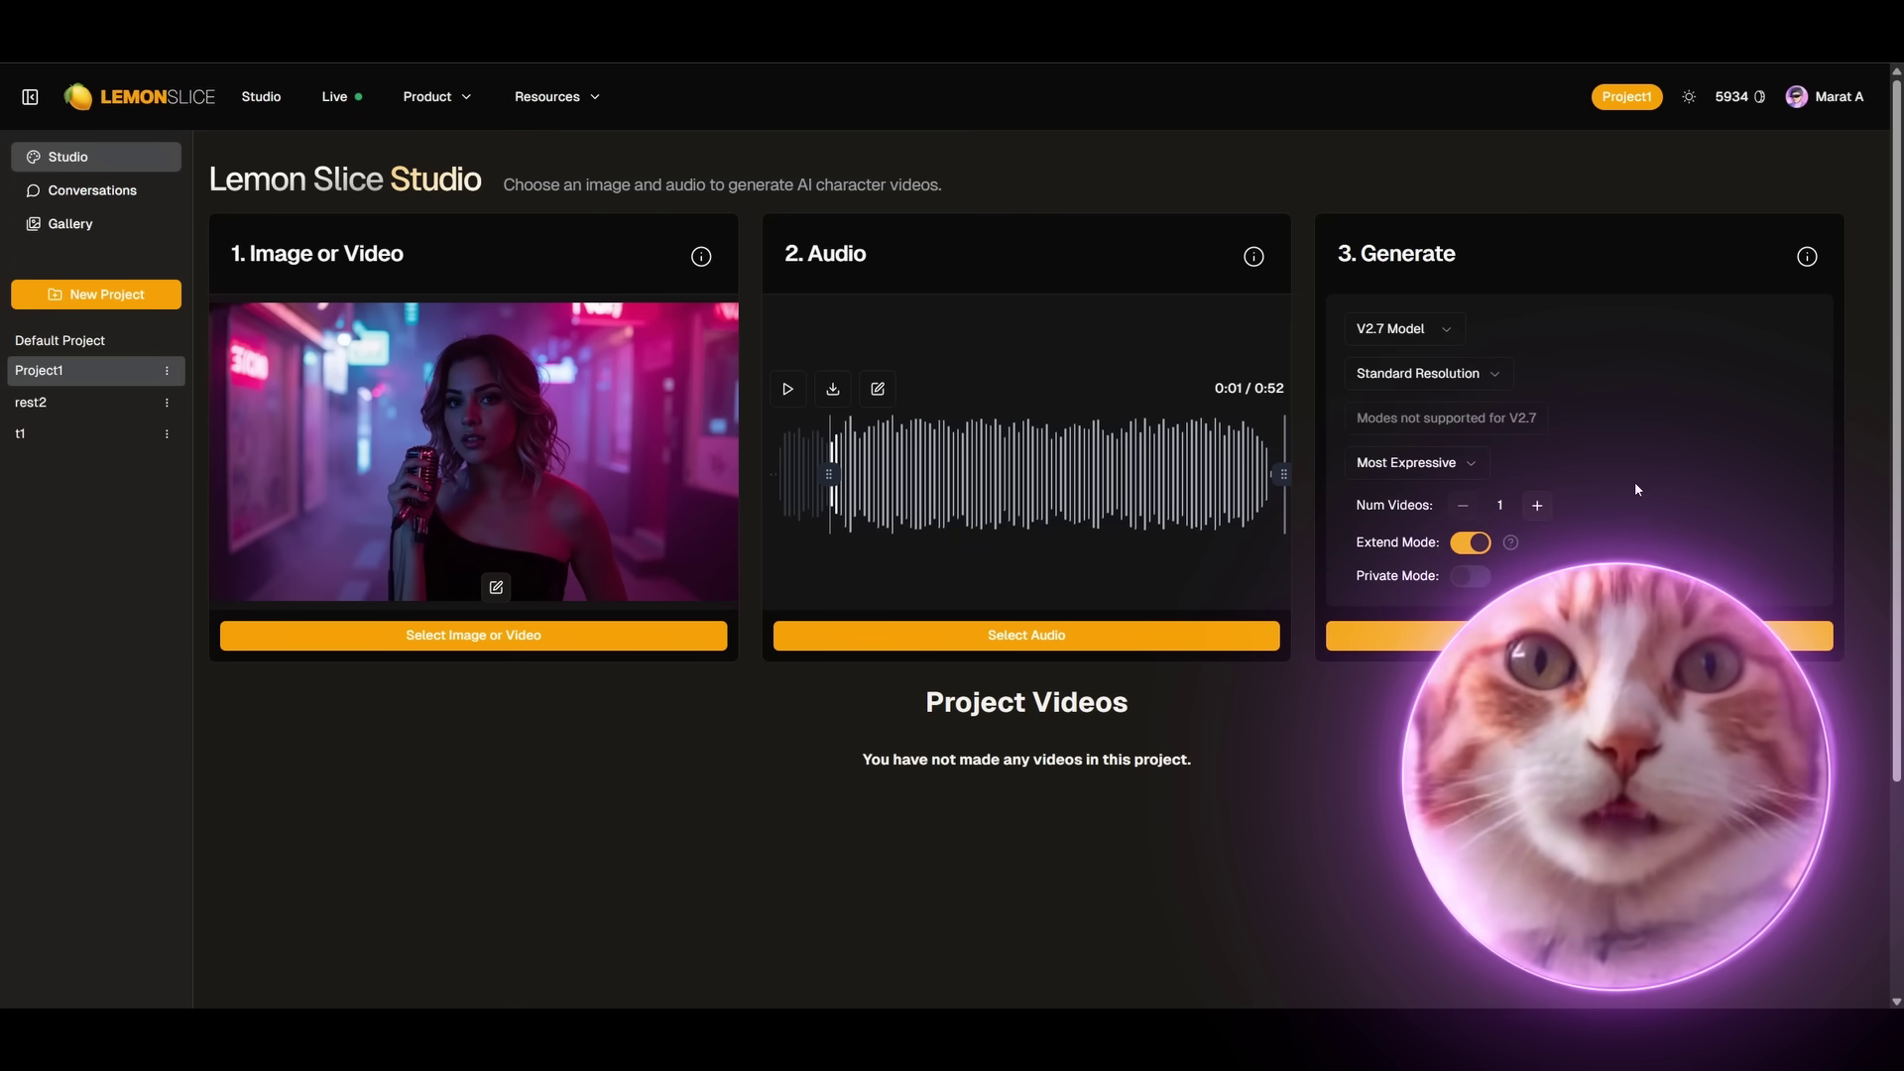
{"action": "left_click", "coordinate": [1476, 463]}
{"action": "left_click", "coordinate": [1477, 464]}
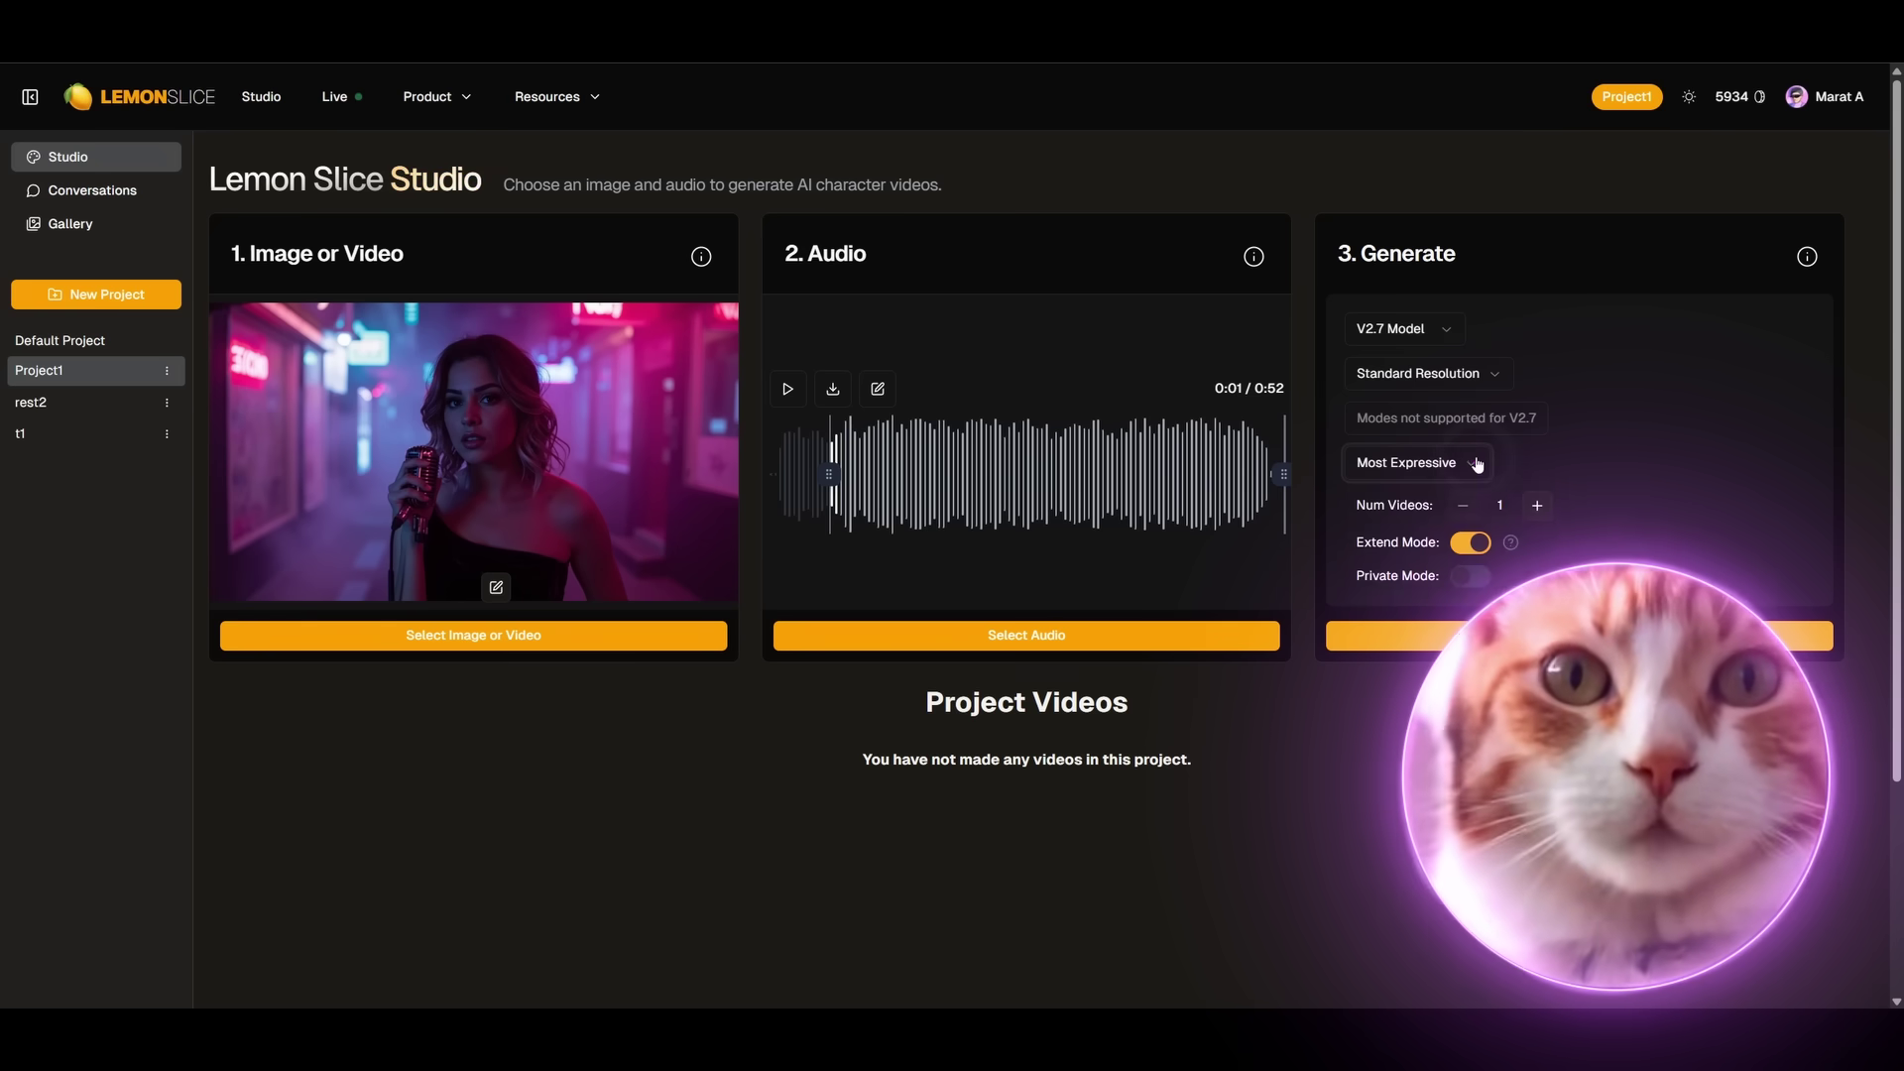
{"action": "left_click", "coordinate": [1476, 463]}
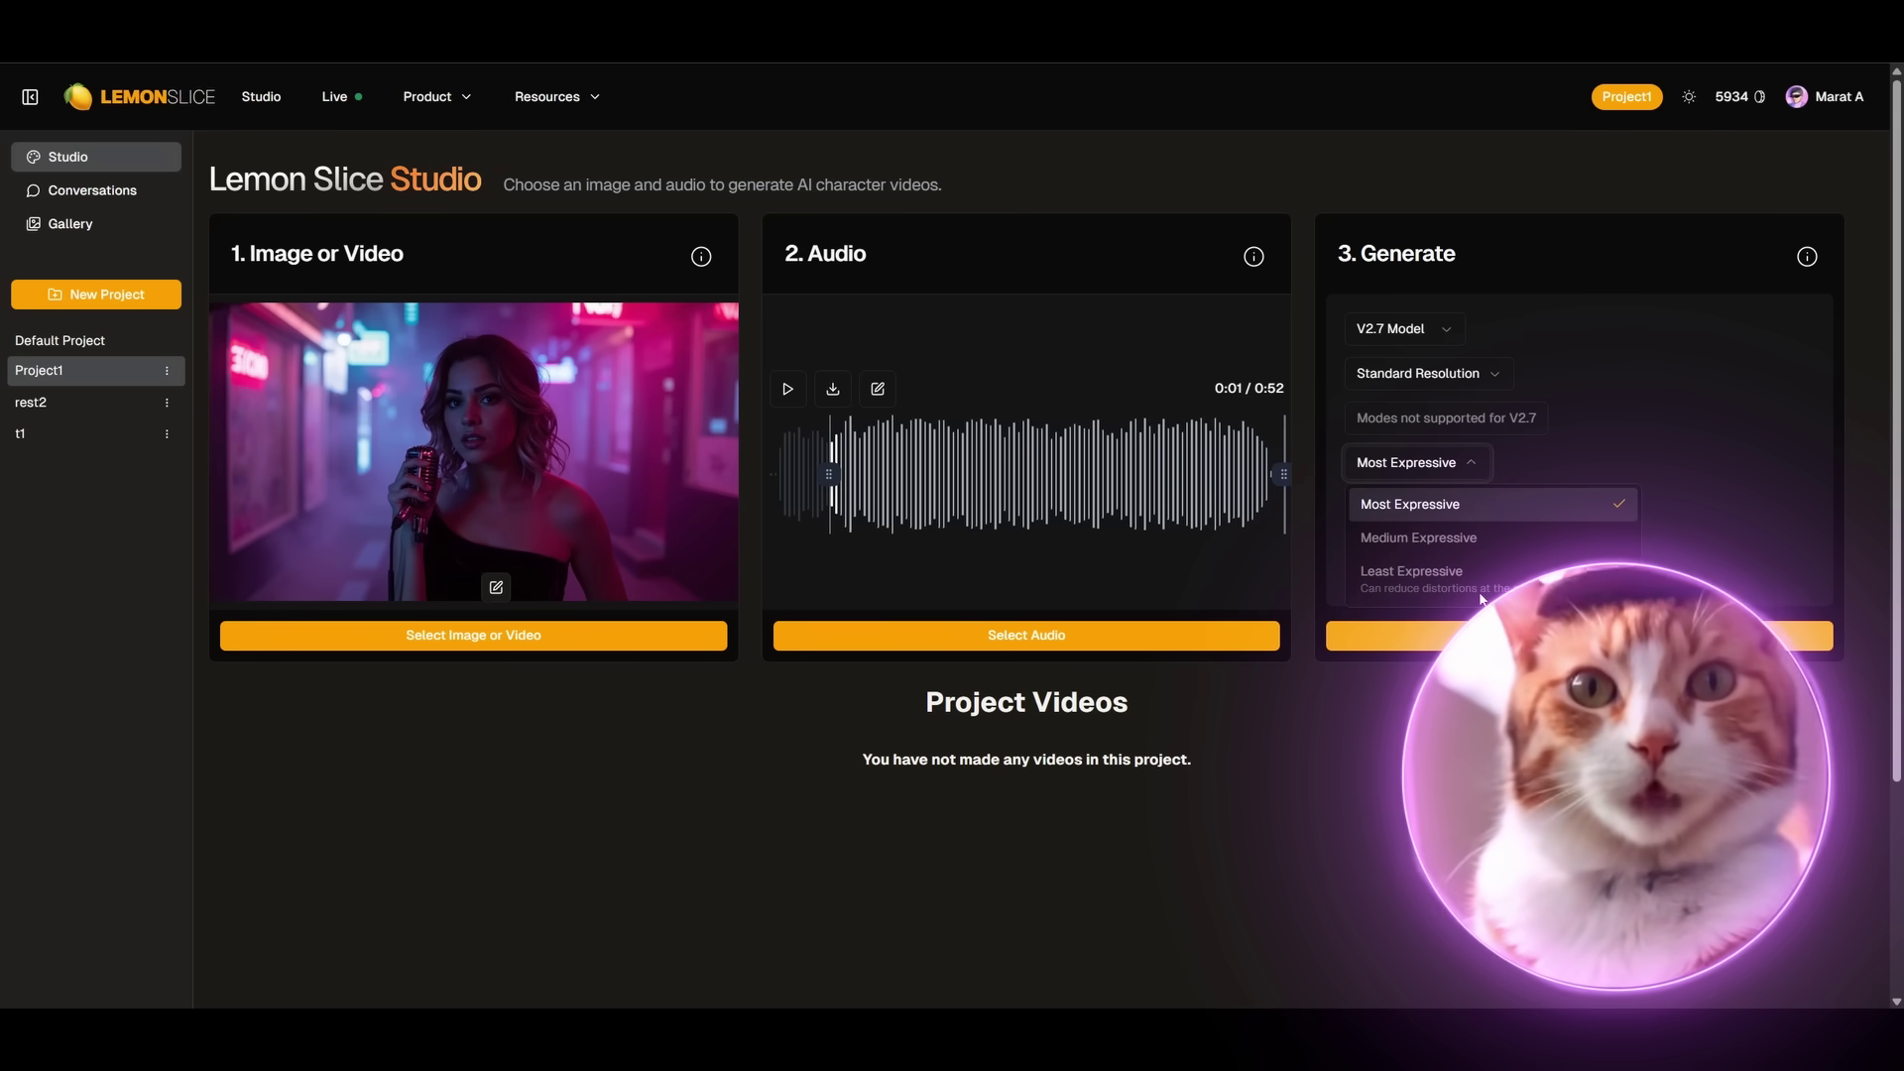
{"action": "left_click", "coordinate": [1627, 467]}
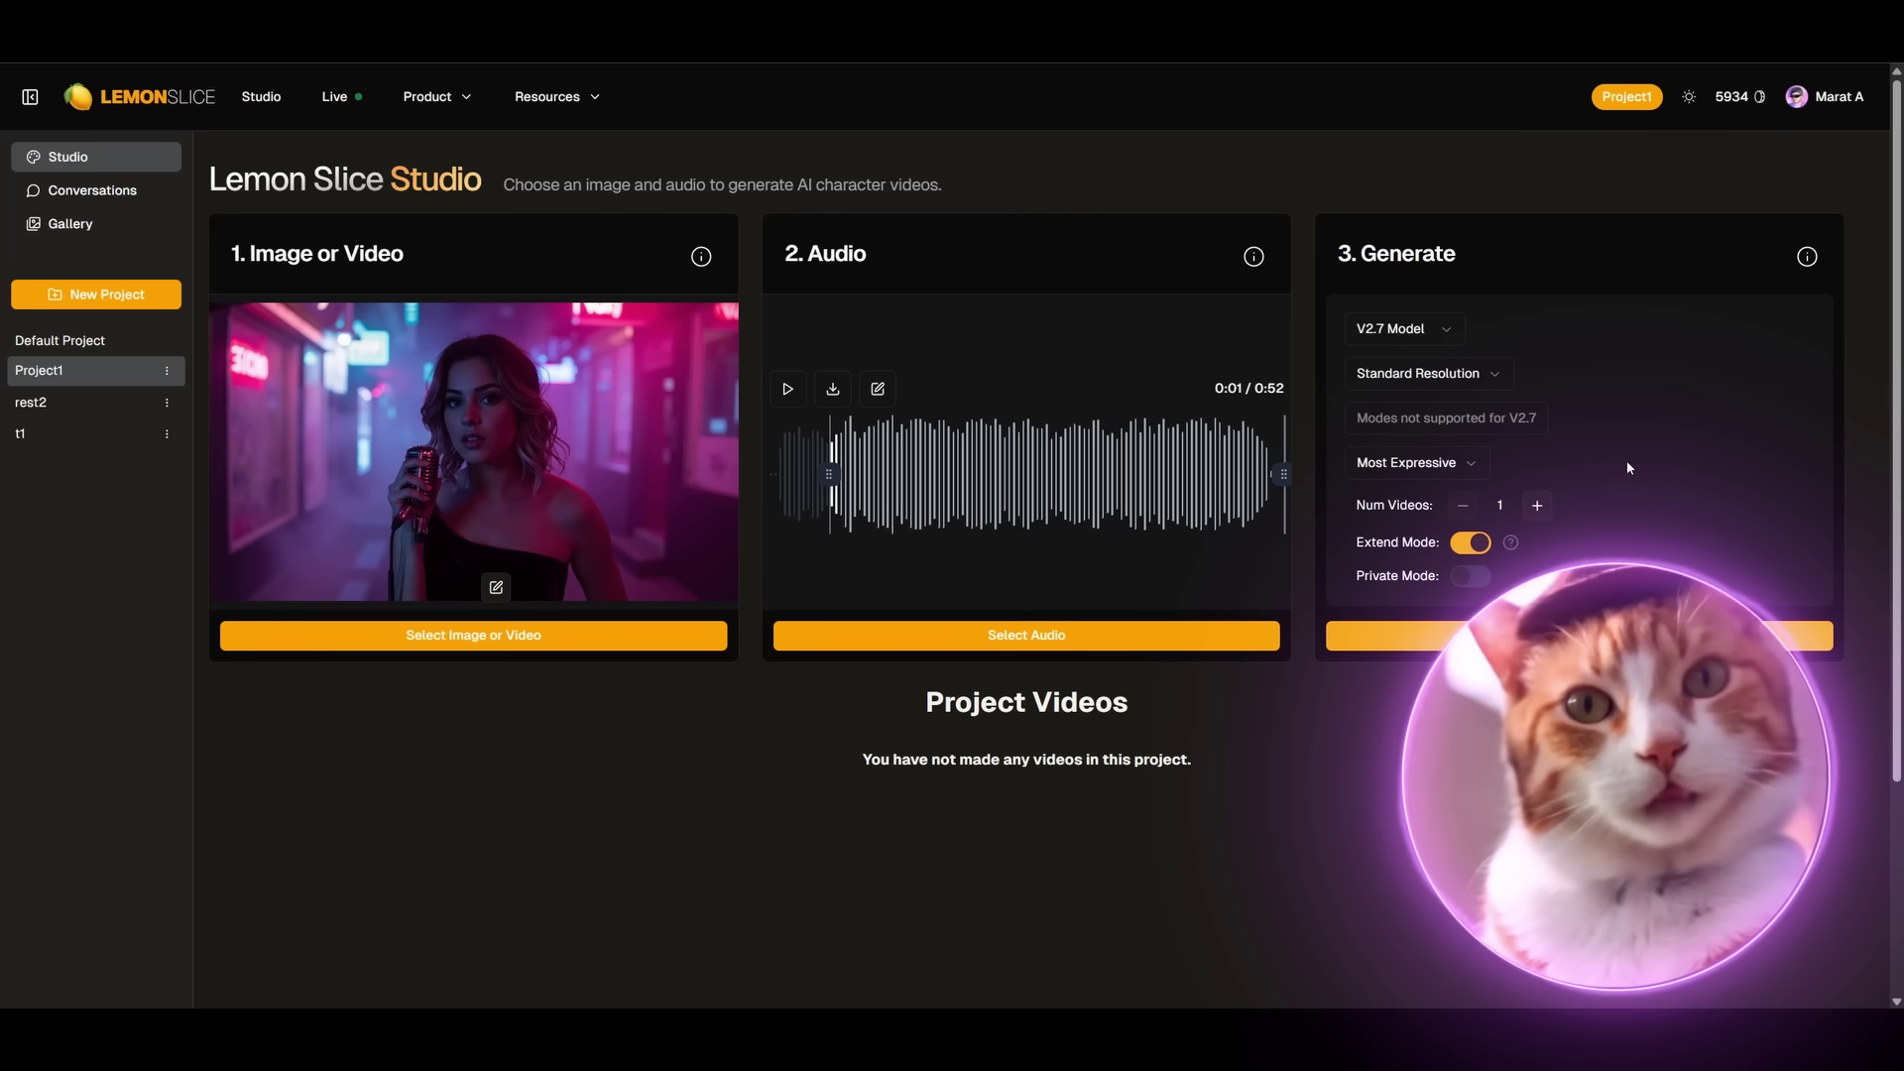
{"action": "left_click", "coordinate": [1487, 463]}
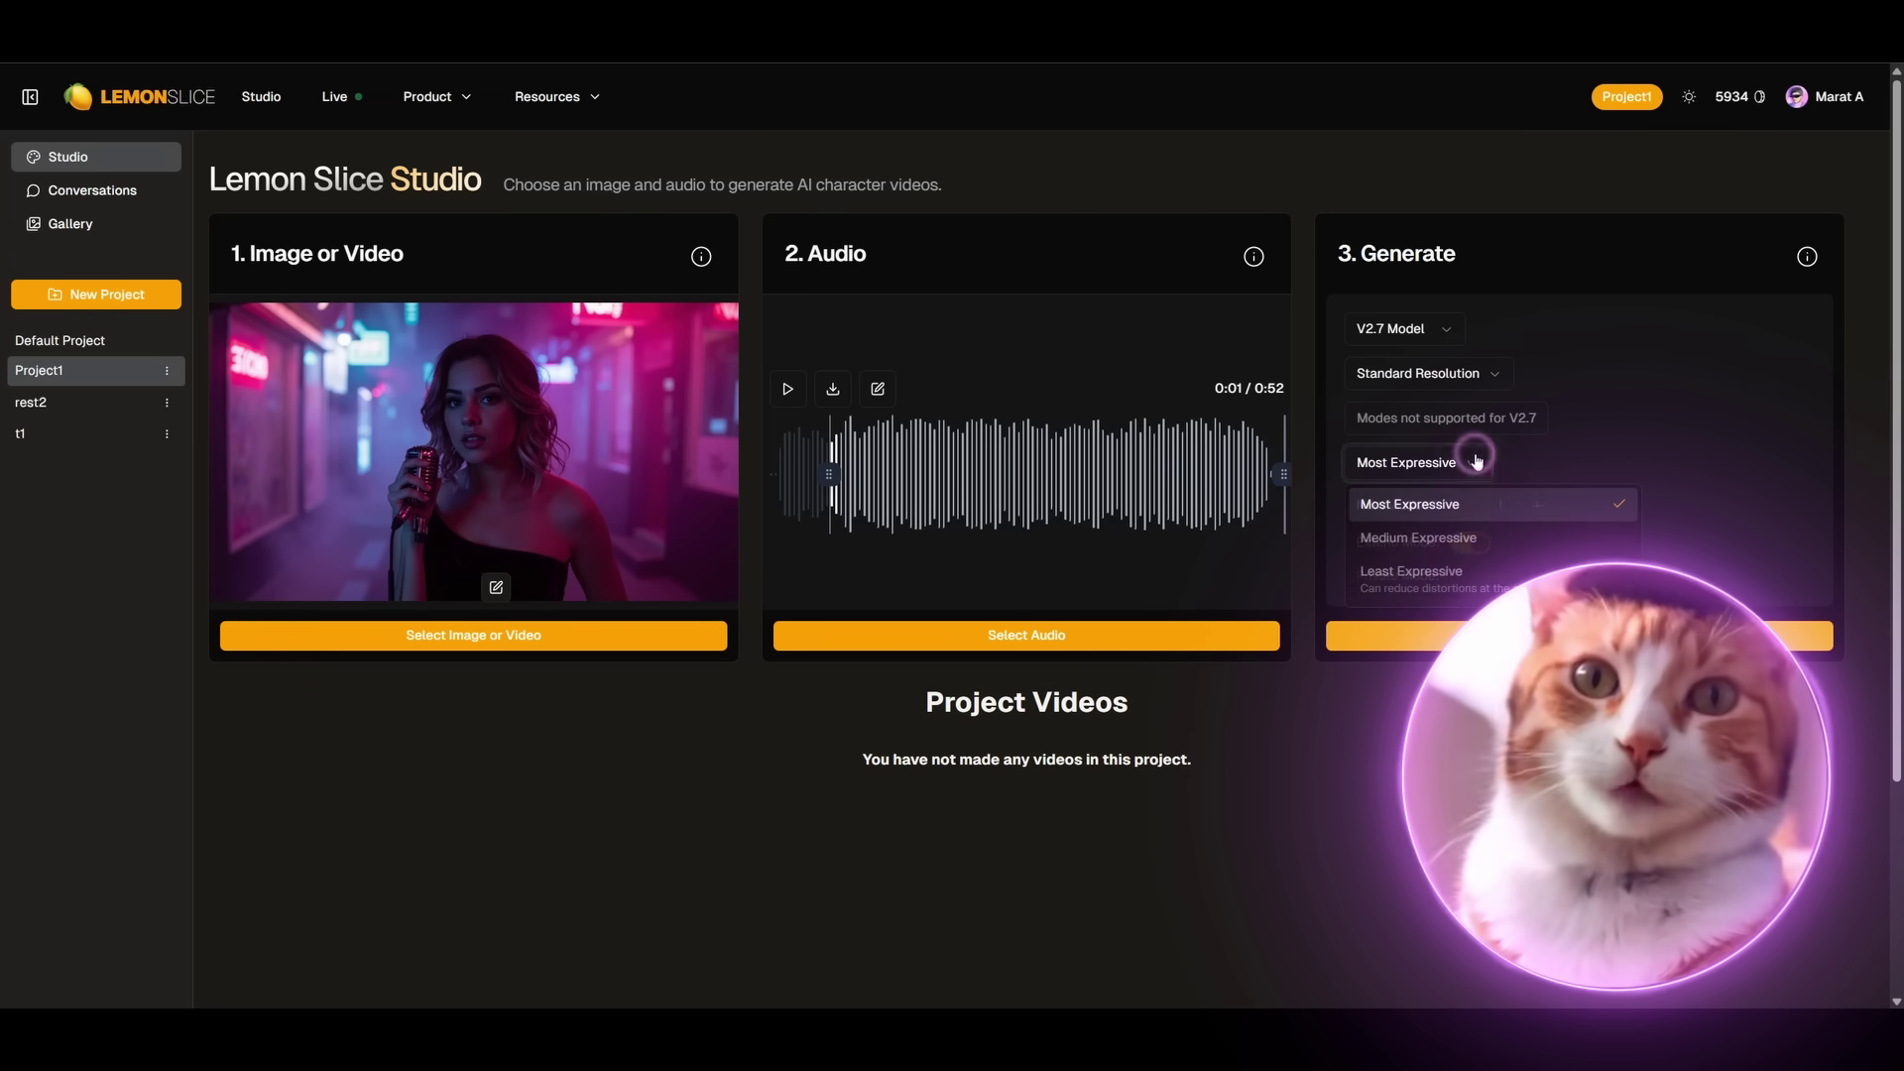
{"action": "left_click", "coordinate": [1653, 411]}
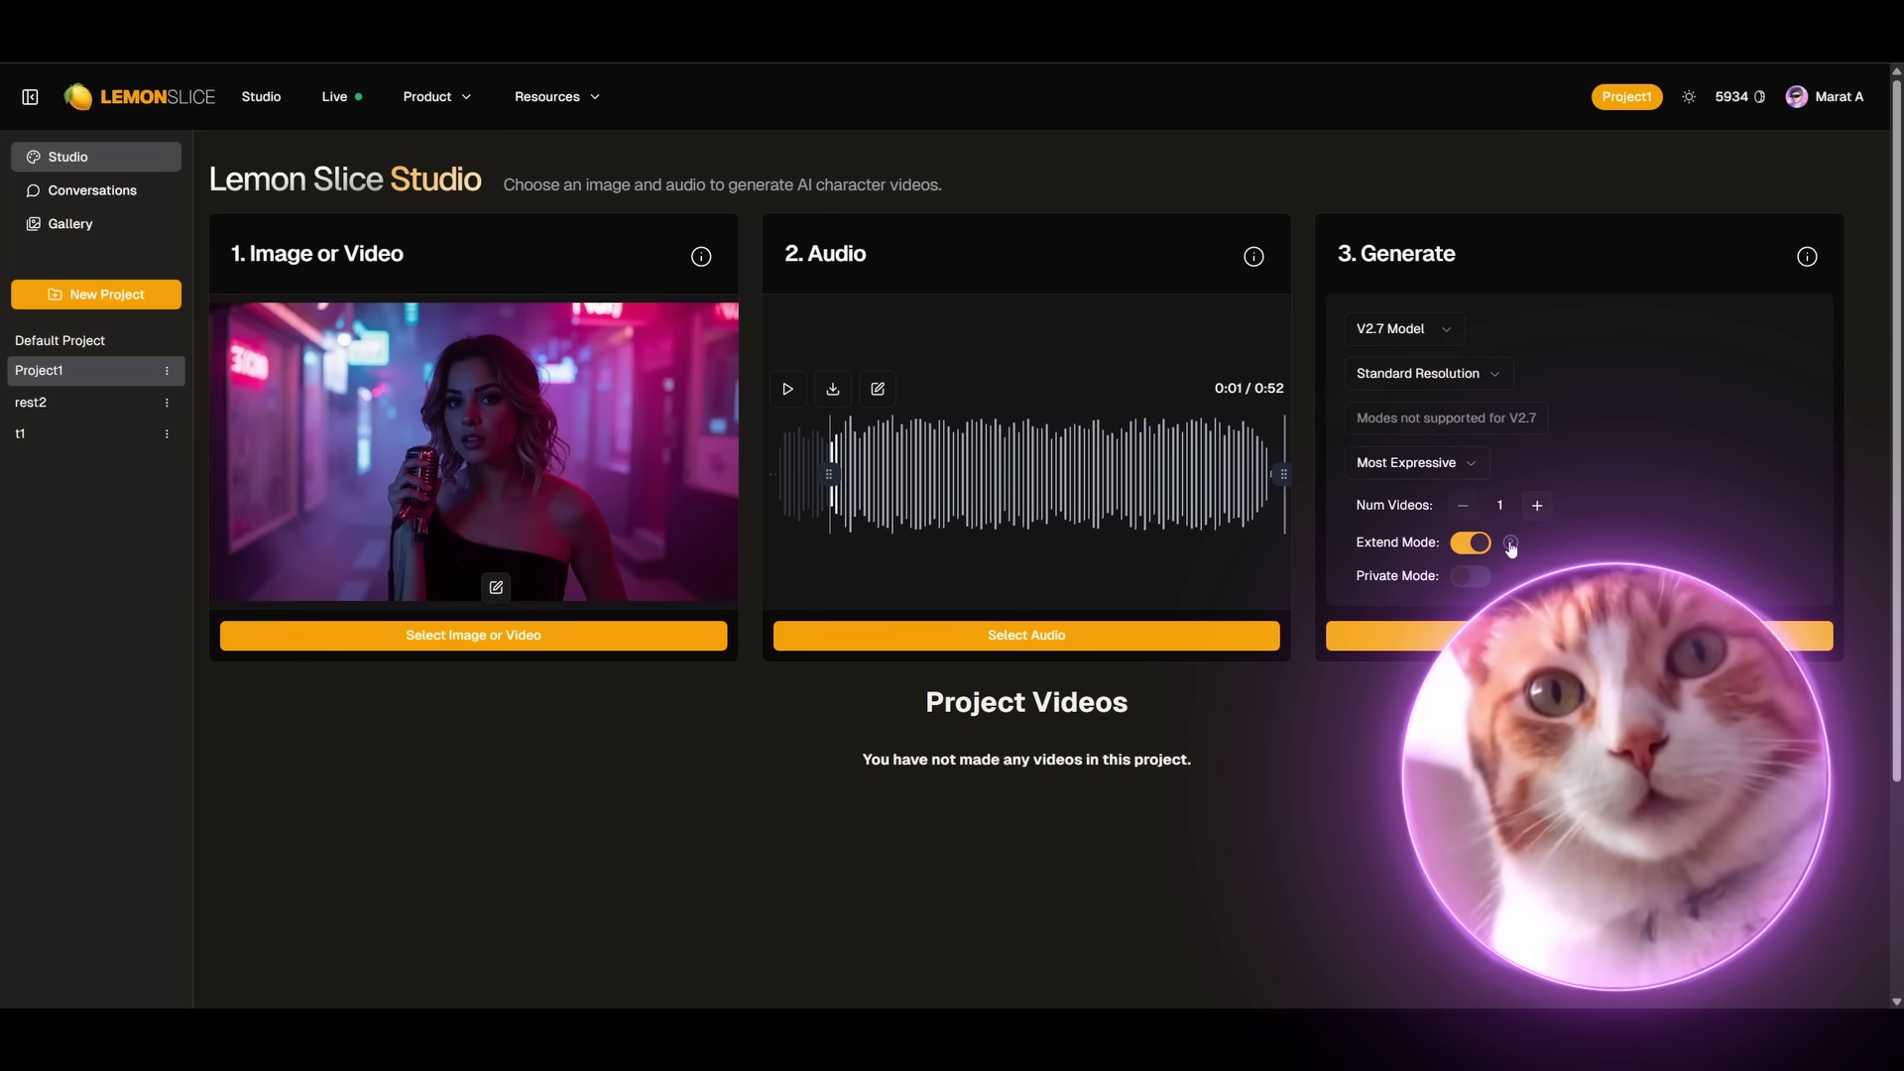
- Toggle Extend Mode, review its help, and generate the first singer video
{"action": "left_click", "coordinate": [1470, 542]}
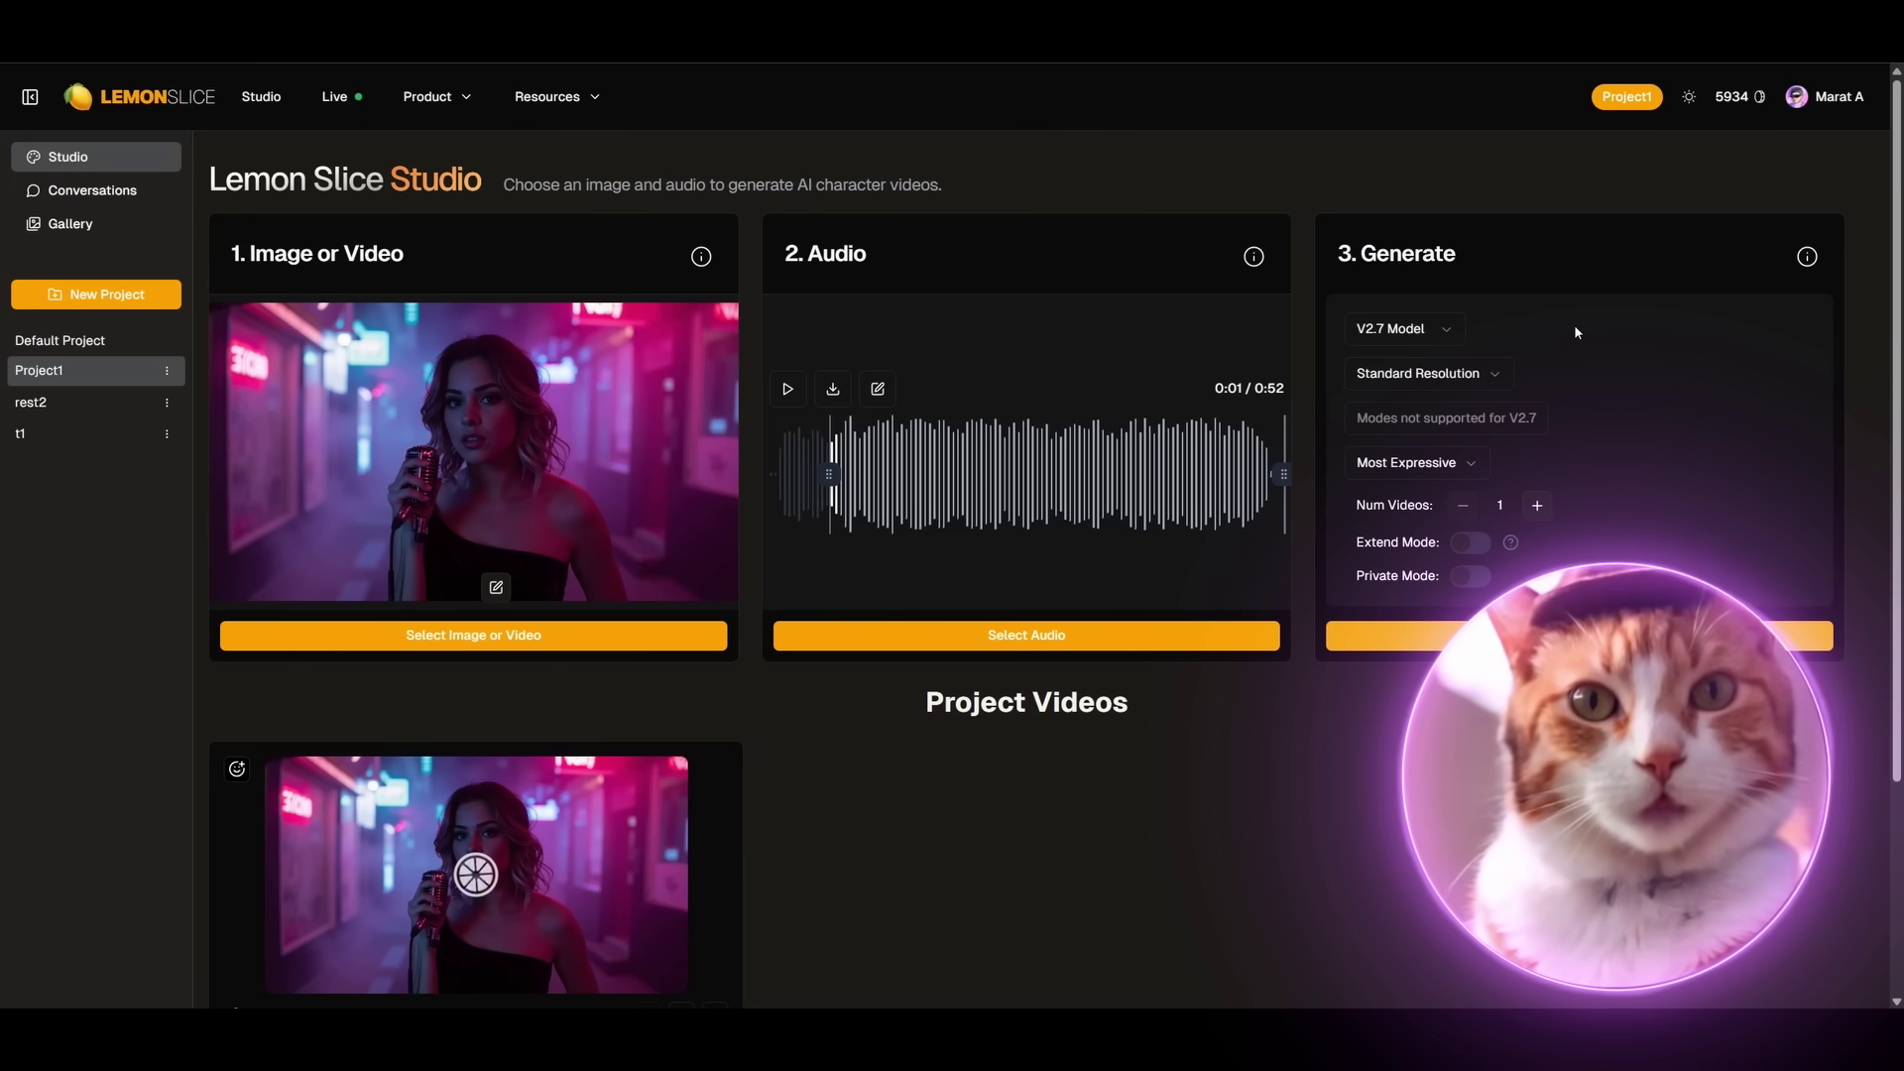
{"action": "left_click", "coordinate": [1445, 329]}
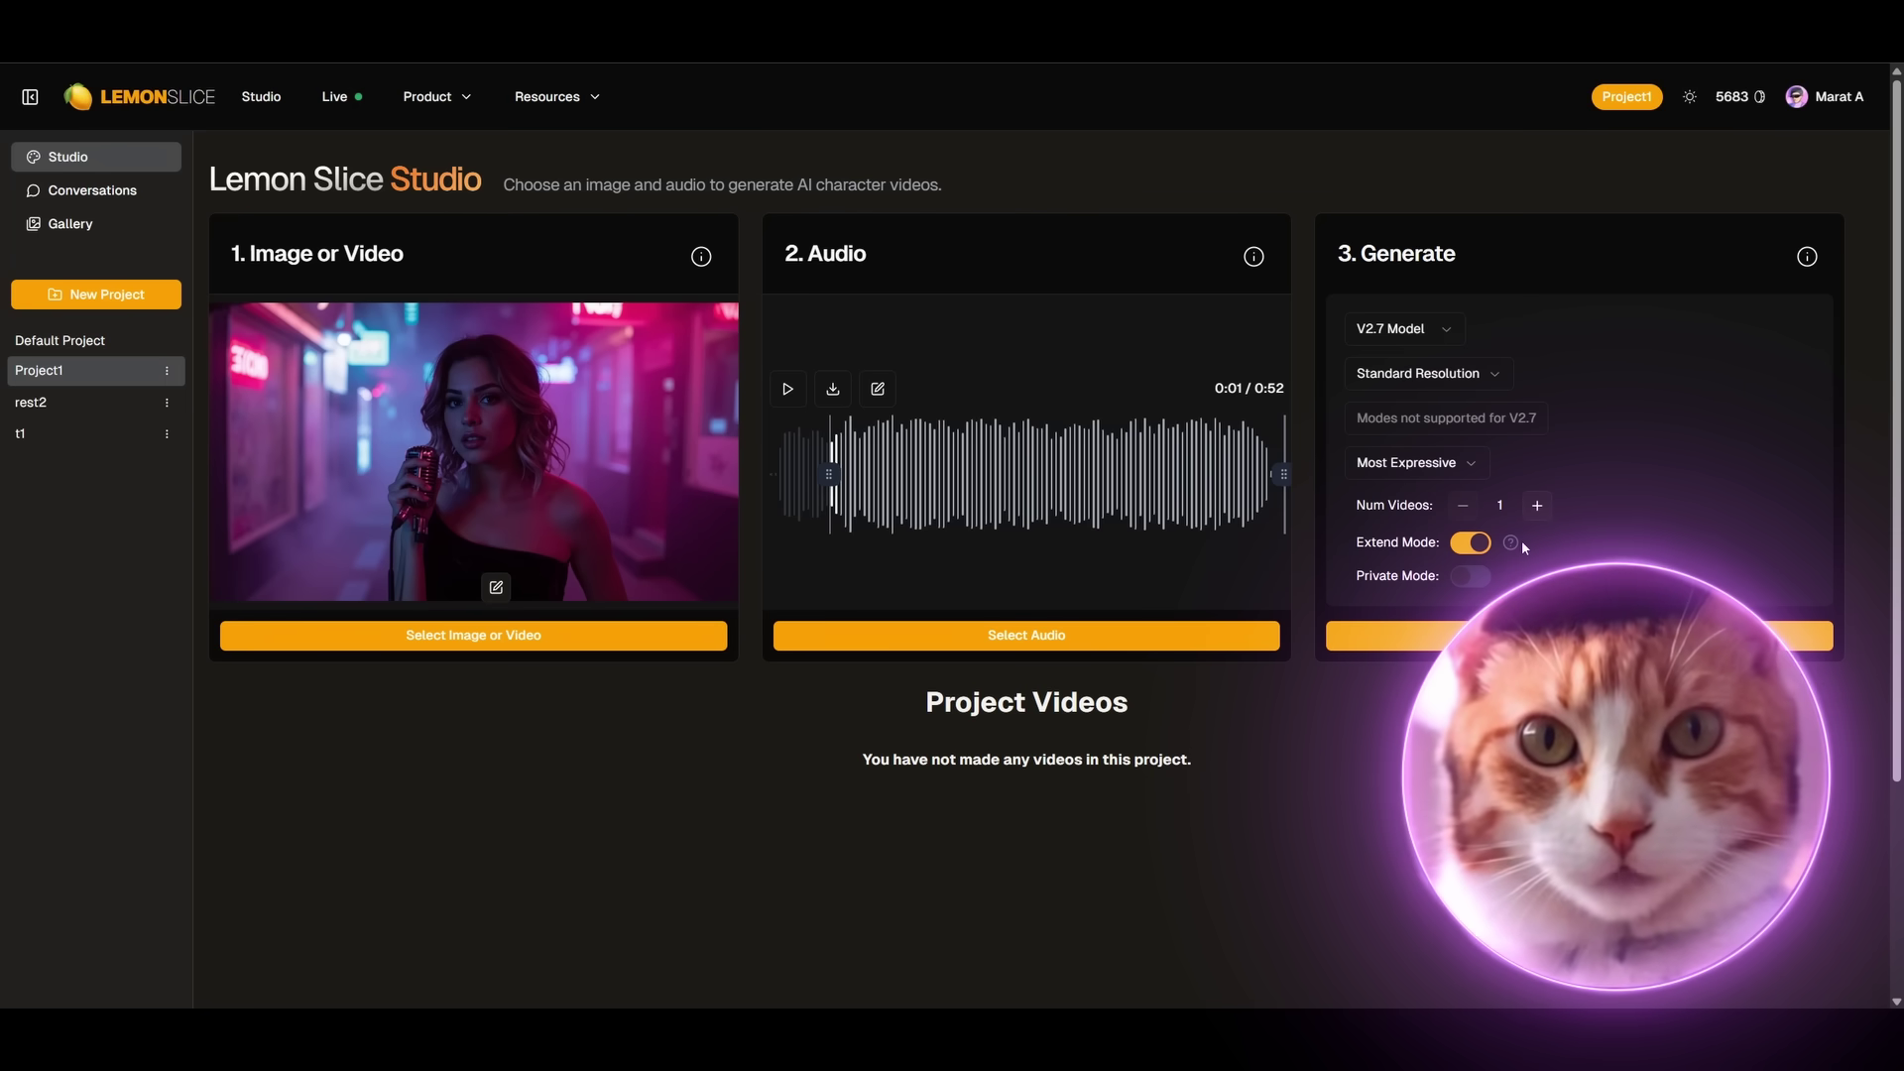
{"action": "left_click", "coordinate": [1511, 542]}
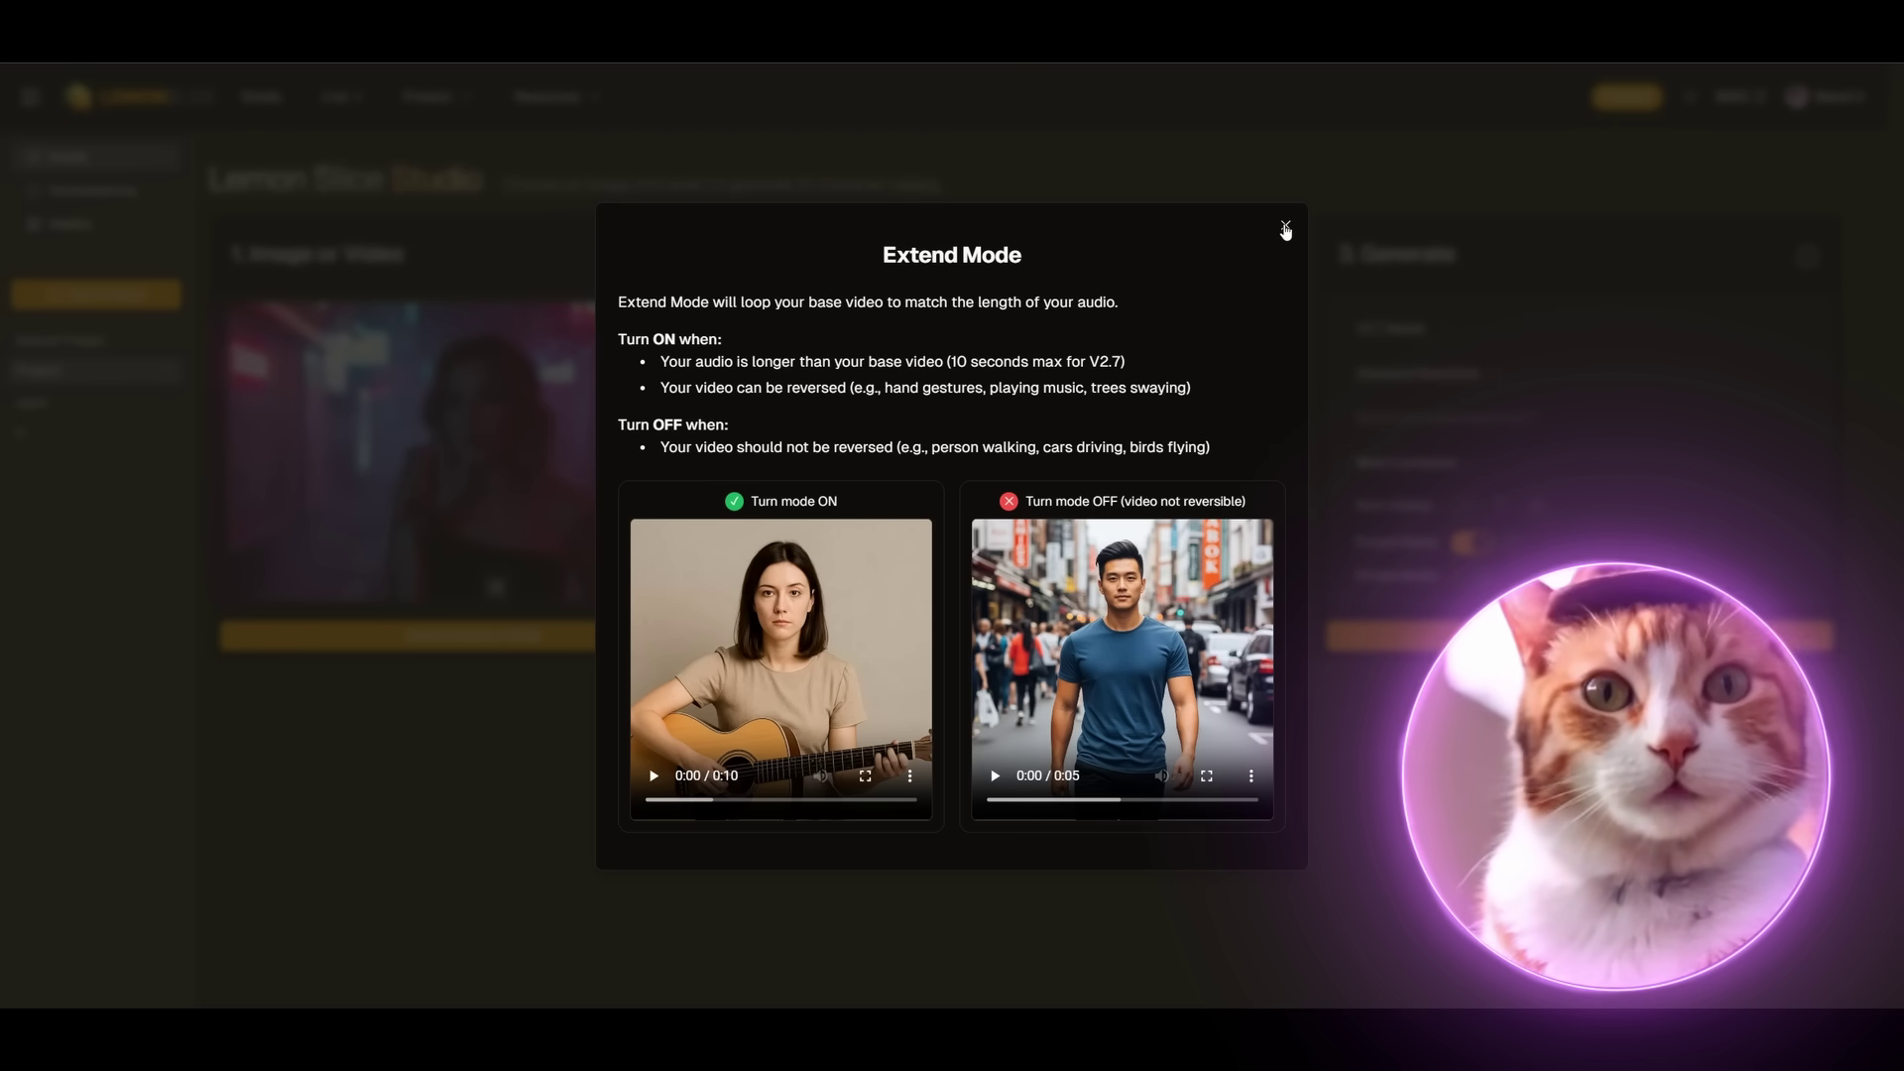
{"action": "left_click", "coordinate": [1285, 230]}
{"action": "scroll", "coordinate": [1015, 748], "scroll_direction": "down", "scroll_amount": 3}
- Play the 0:52 singer clip in Project Videos to check its lip sync
{"action": "scroll", "coordinate": [944, 848], "scroll_direction": "up", "scroll_amount": 2}
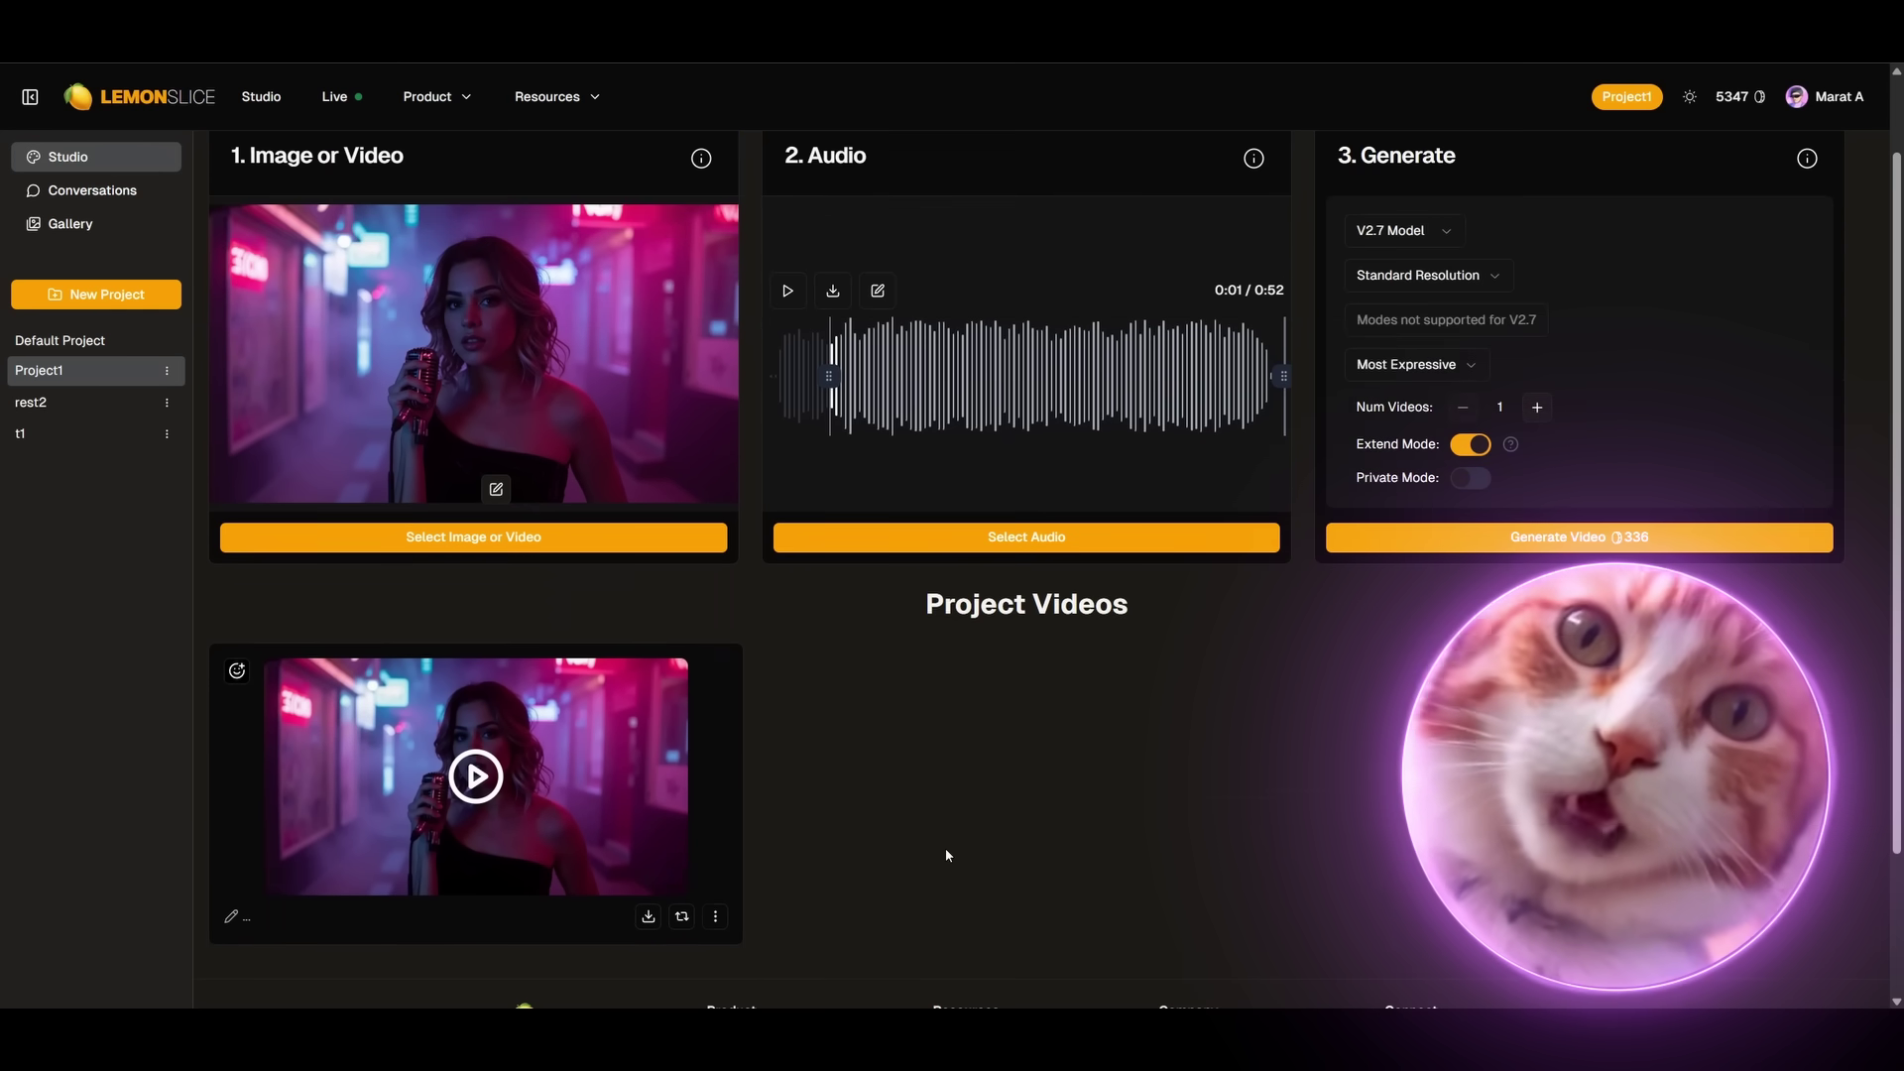
{"action": "left_click", "coordinate": [498, 787]}
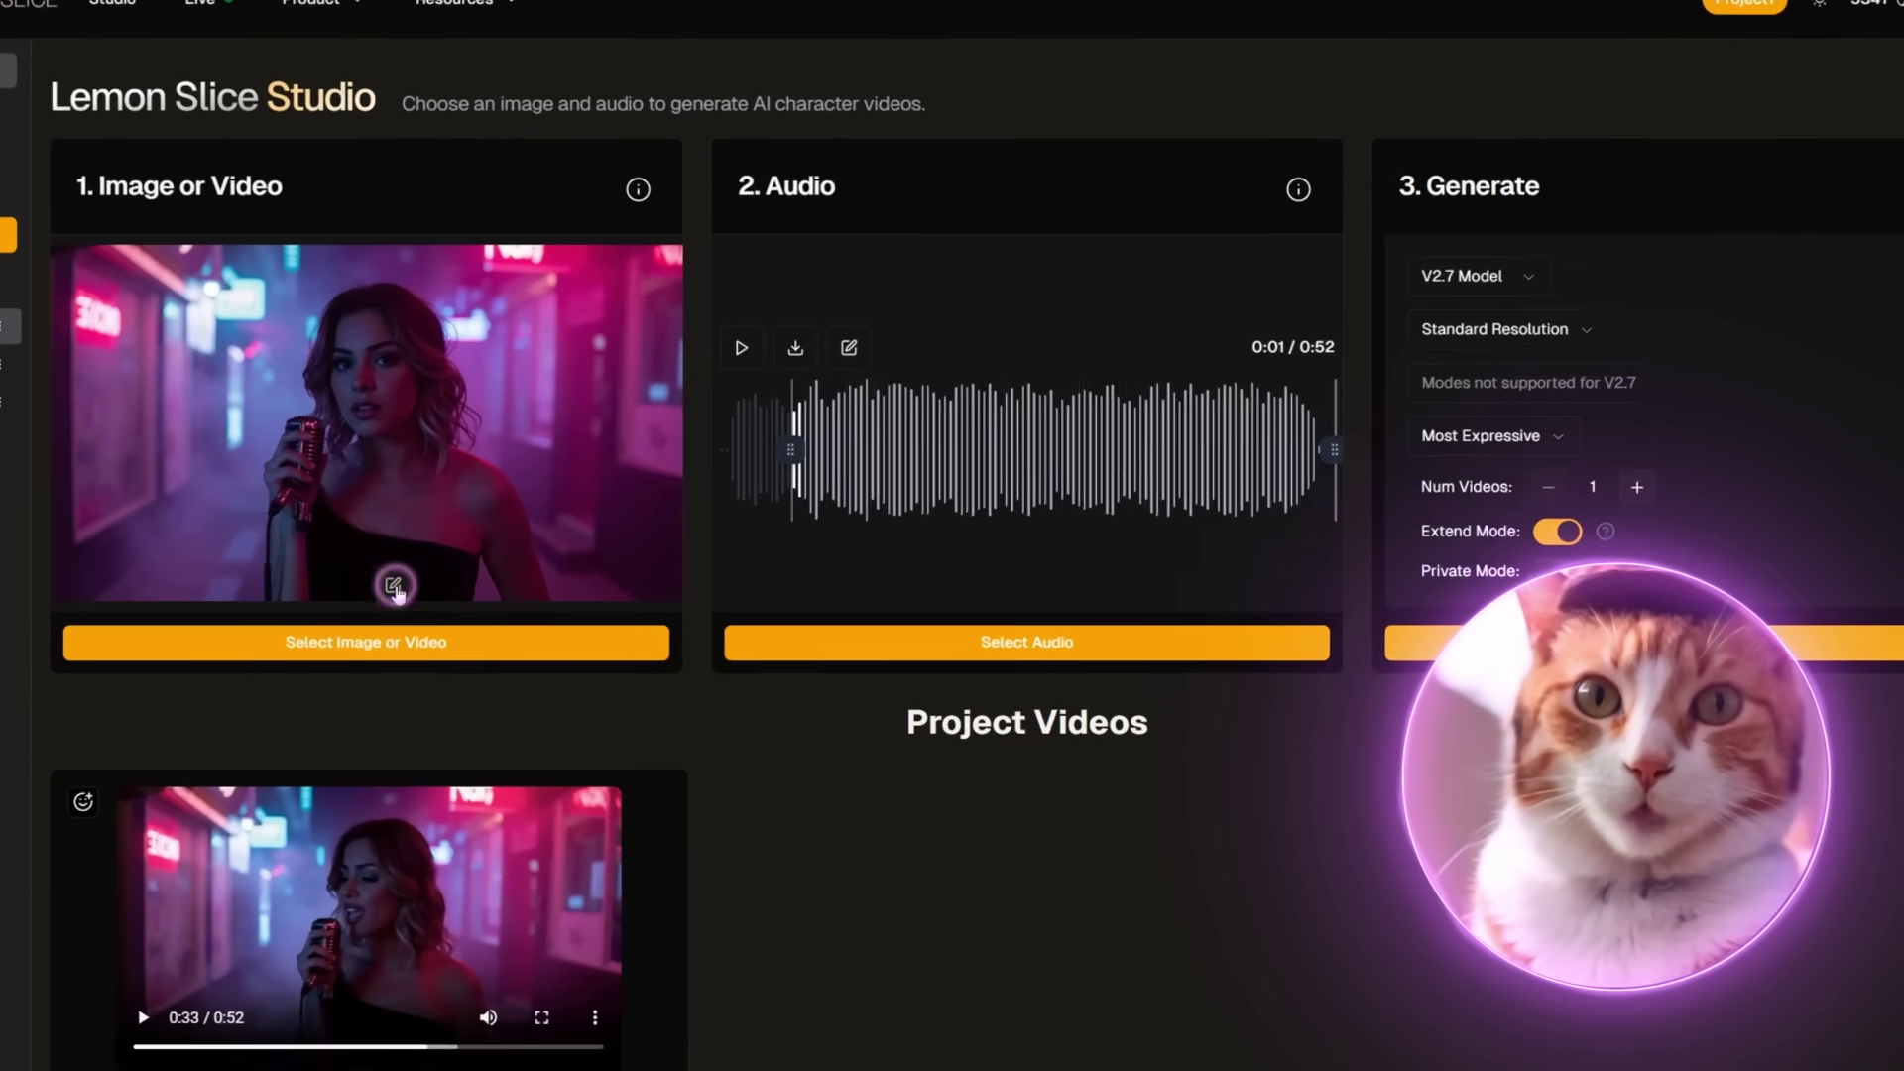
- Restyle the singer image at 16:9 with the prompt 'Make her stand on the roof in rainy weather'
{"action": "left_click", "coordinate": [498, 592]}
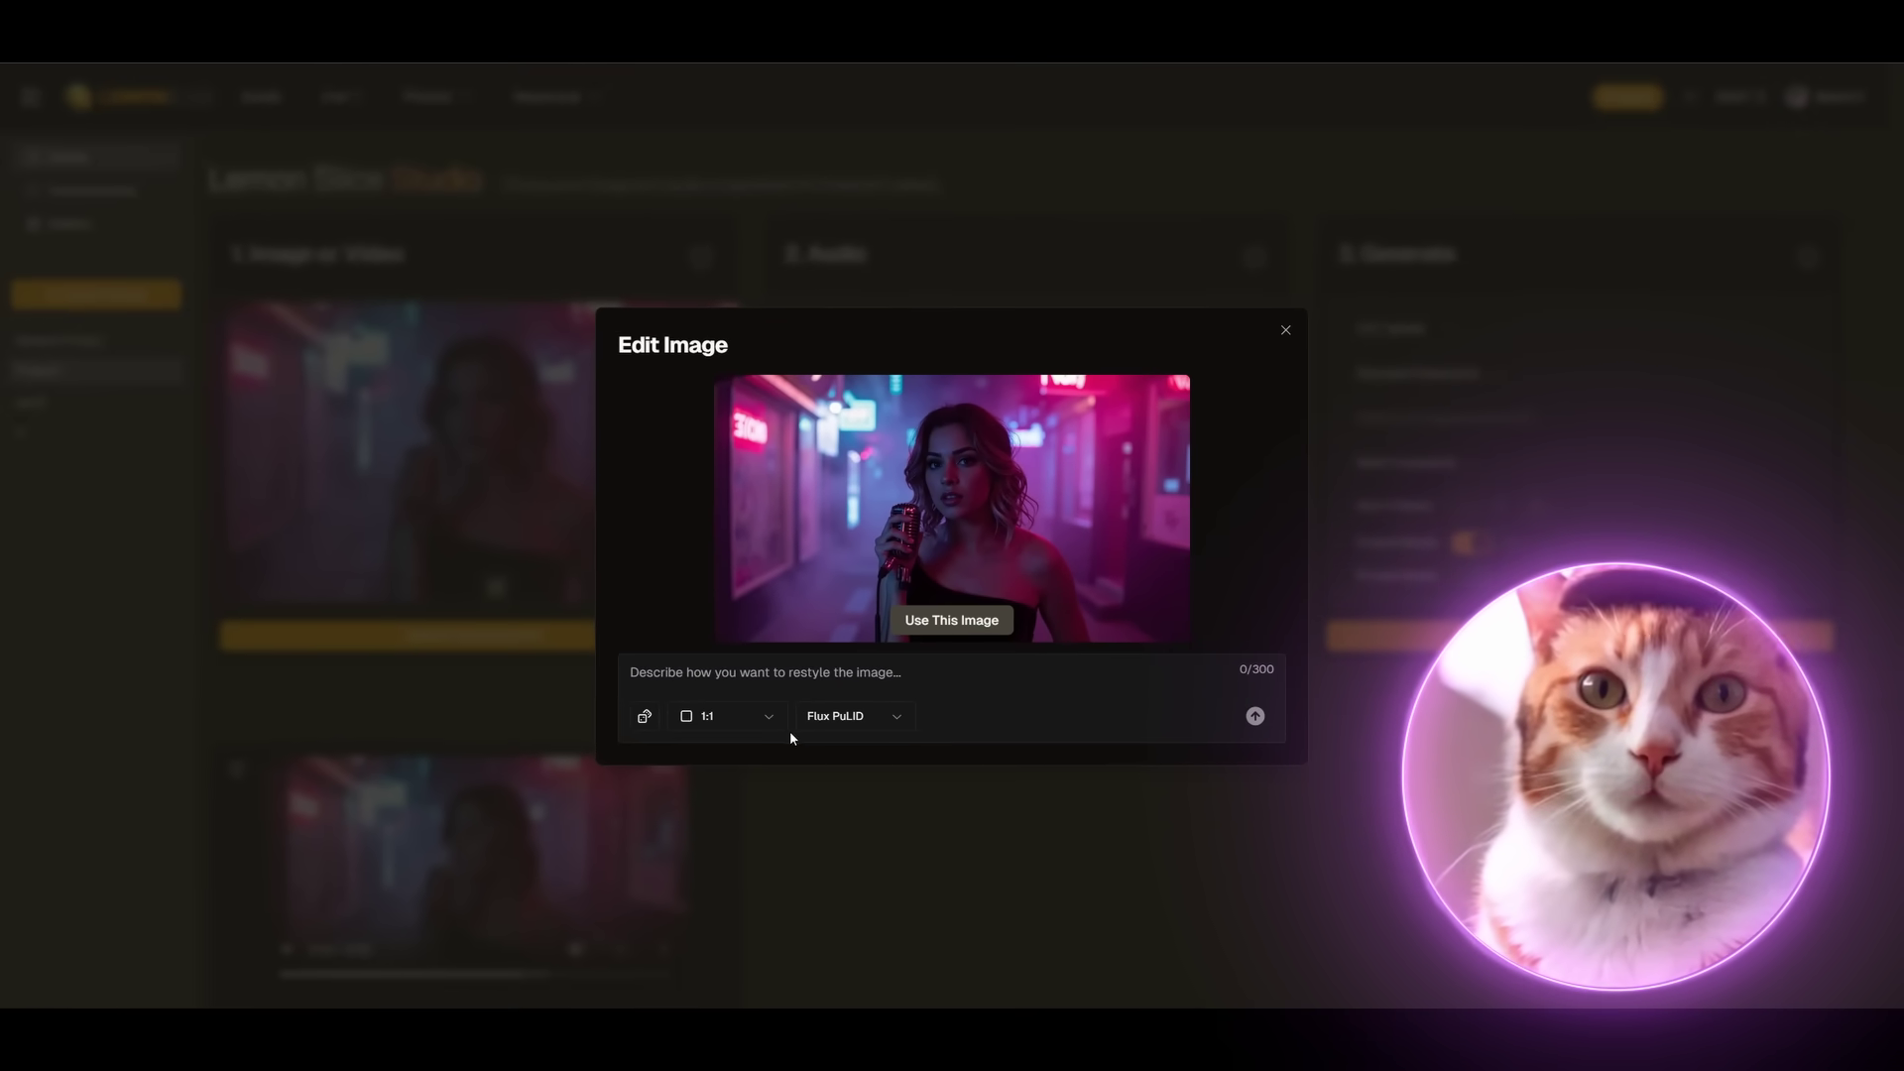
{"action": "left_click", "coordinate": [763, 723]}
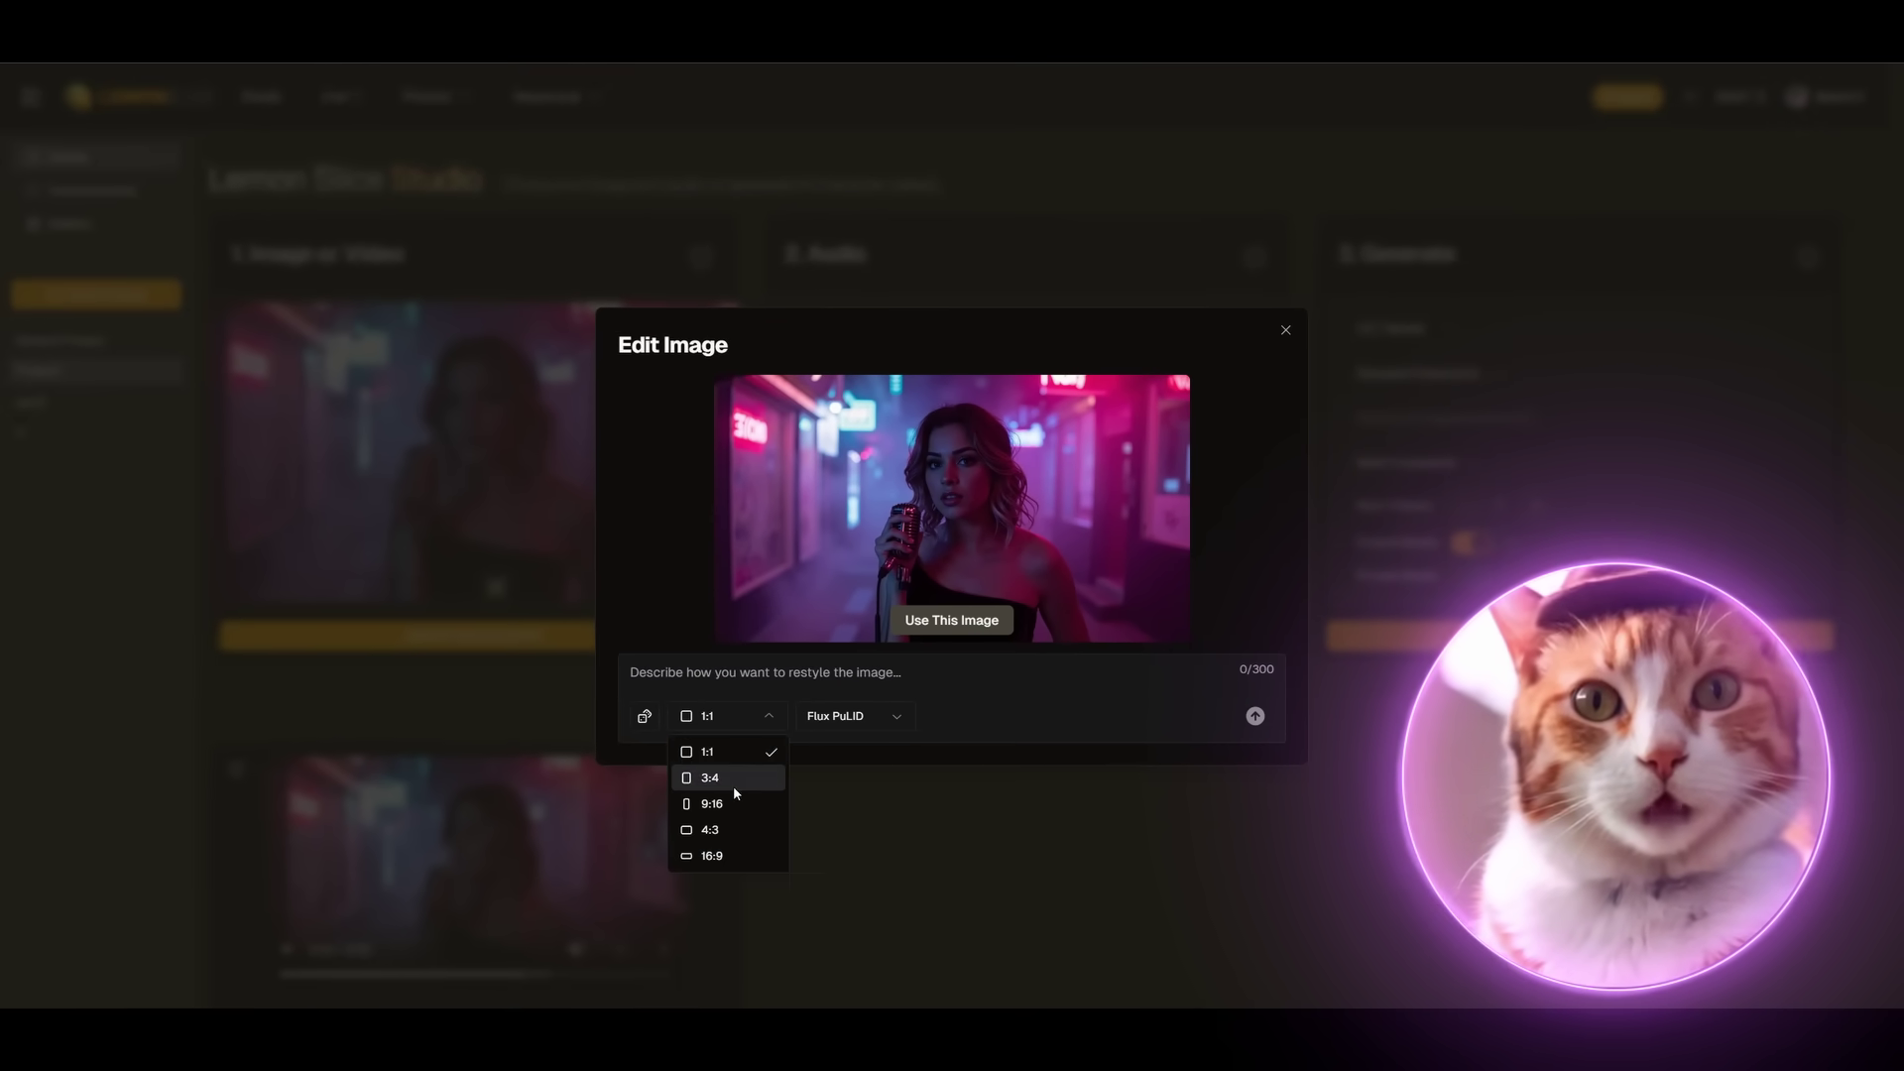
{"action": "left_click", "coordinate": [711, 856]}
{"action": "left_click", "coordinate": [930, 681]}
{"action": "type", "text": "Make her stand on the roof in rainy weather"}
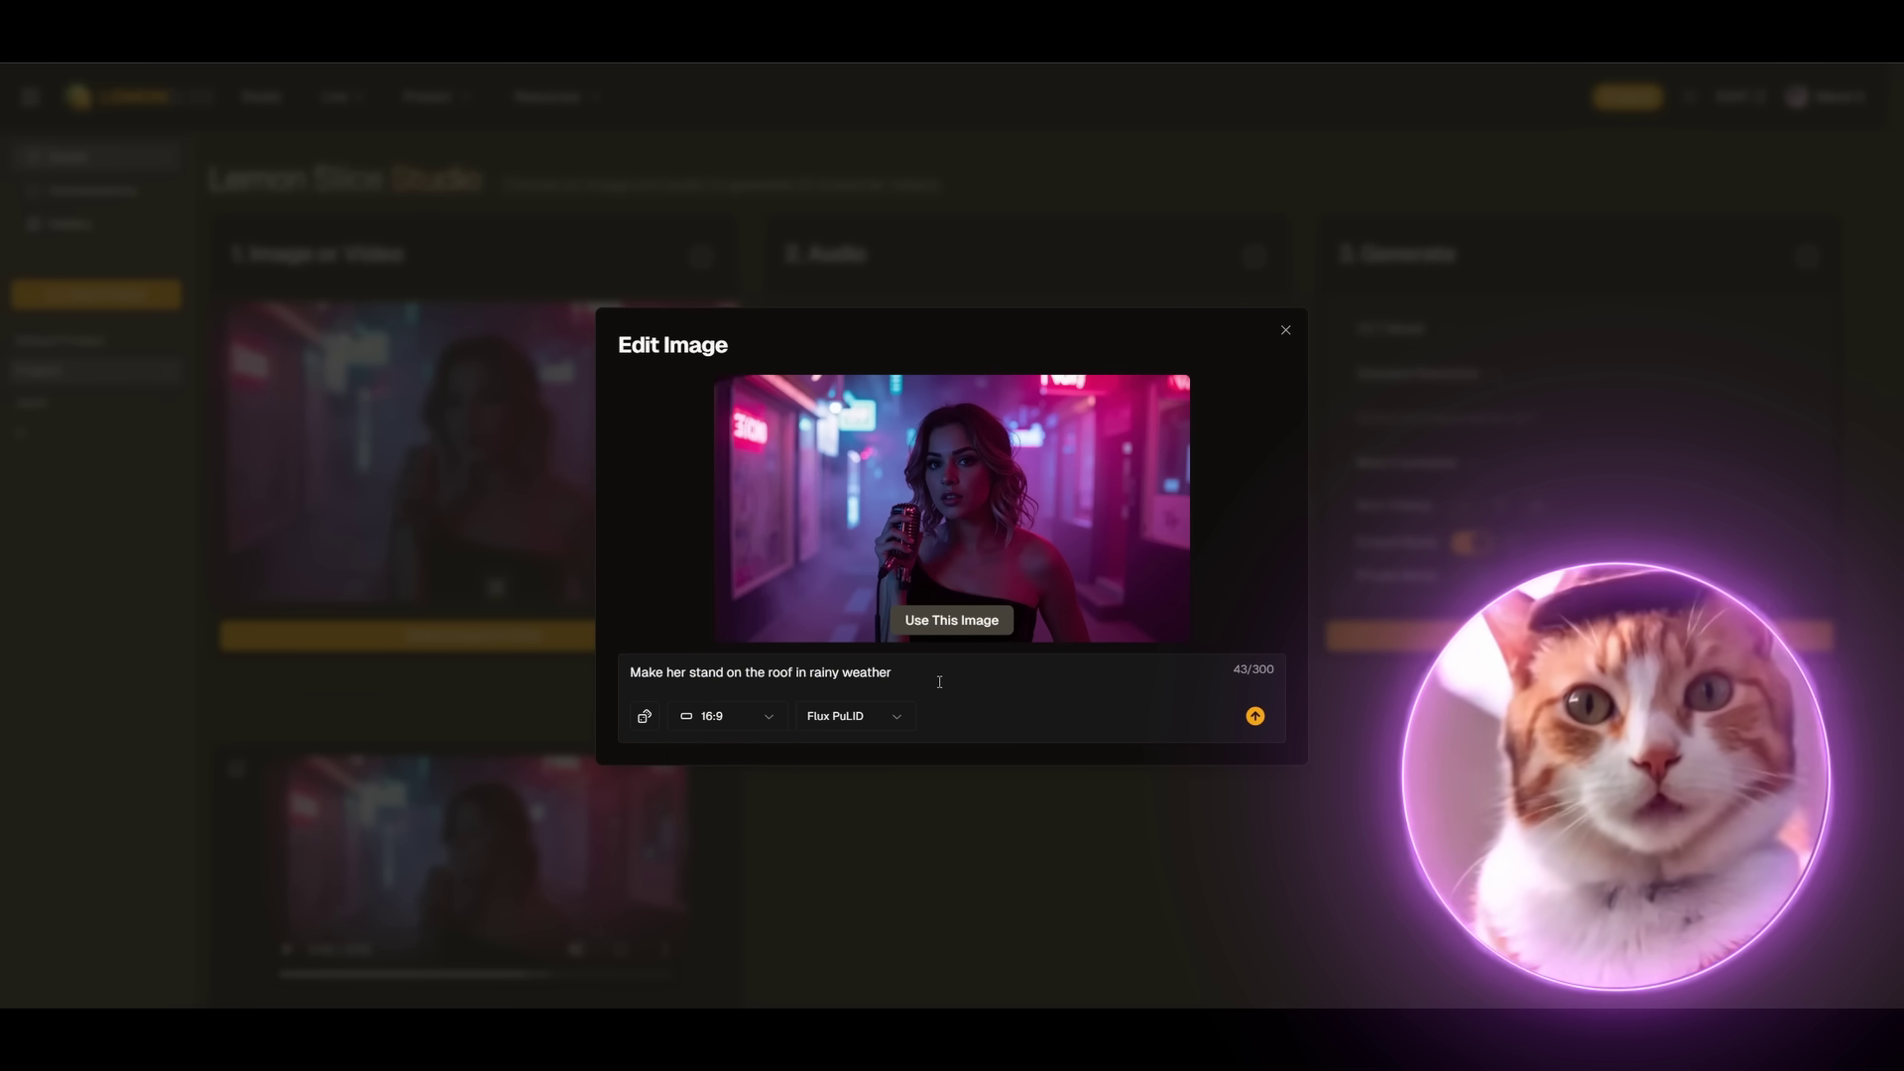
- Generate the rainy rooftop image, make it the source, and begin restyling it
{"action": "left_click", "coordinate": [1255, 716]}
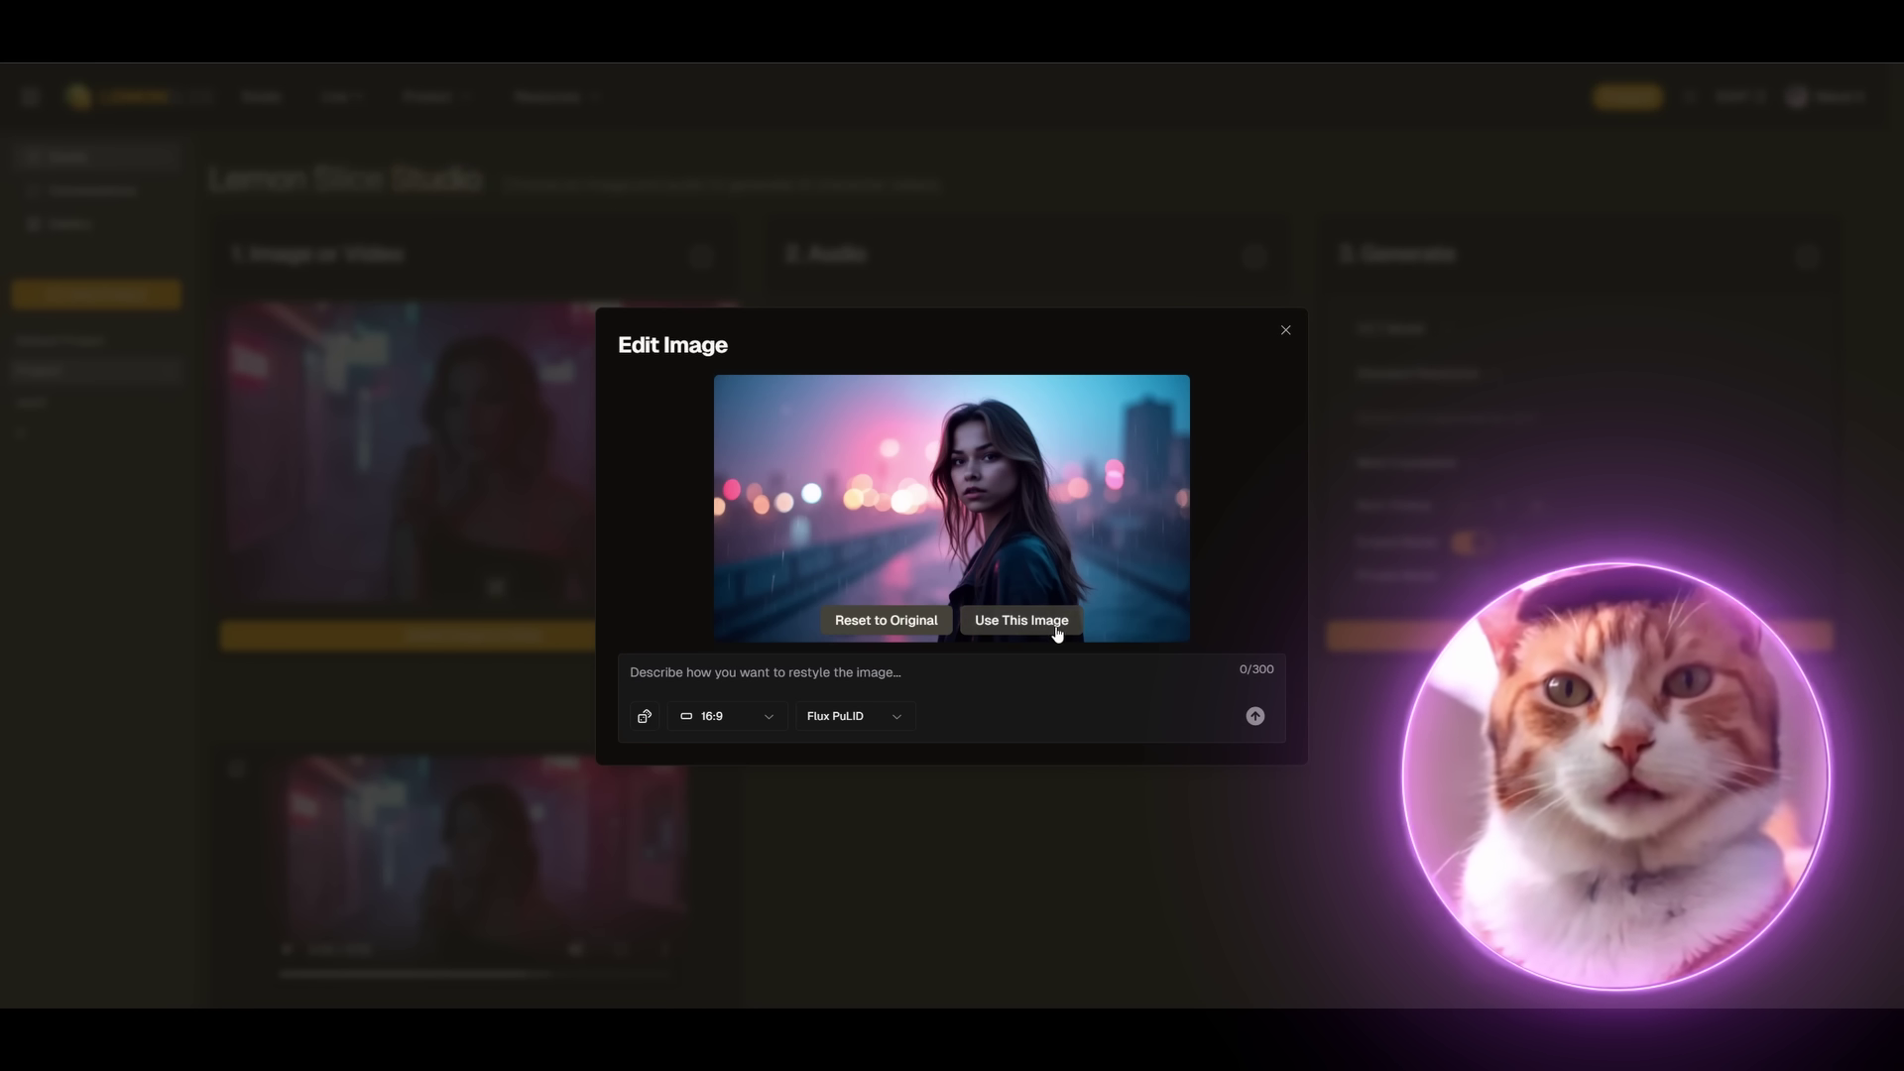
{"action": "left_click", "coordinate": [1021, 621]}
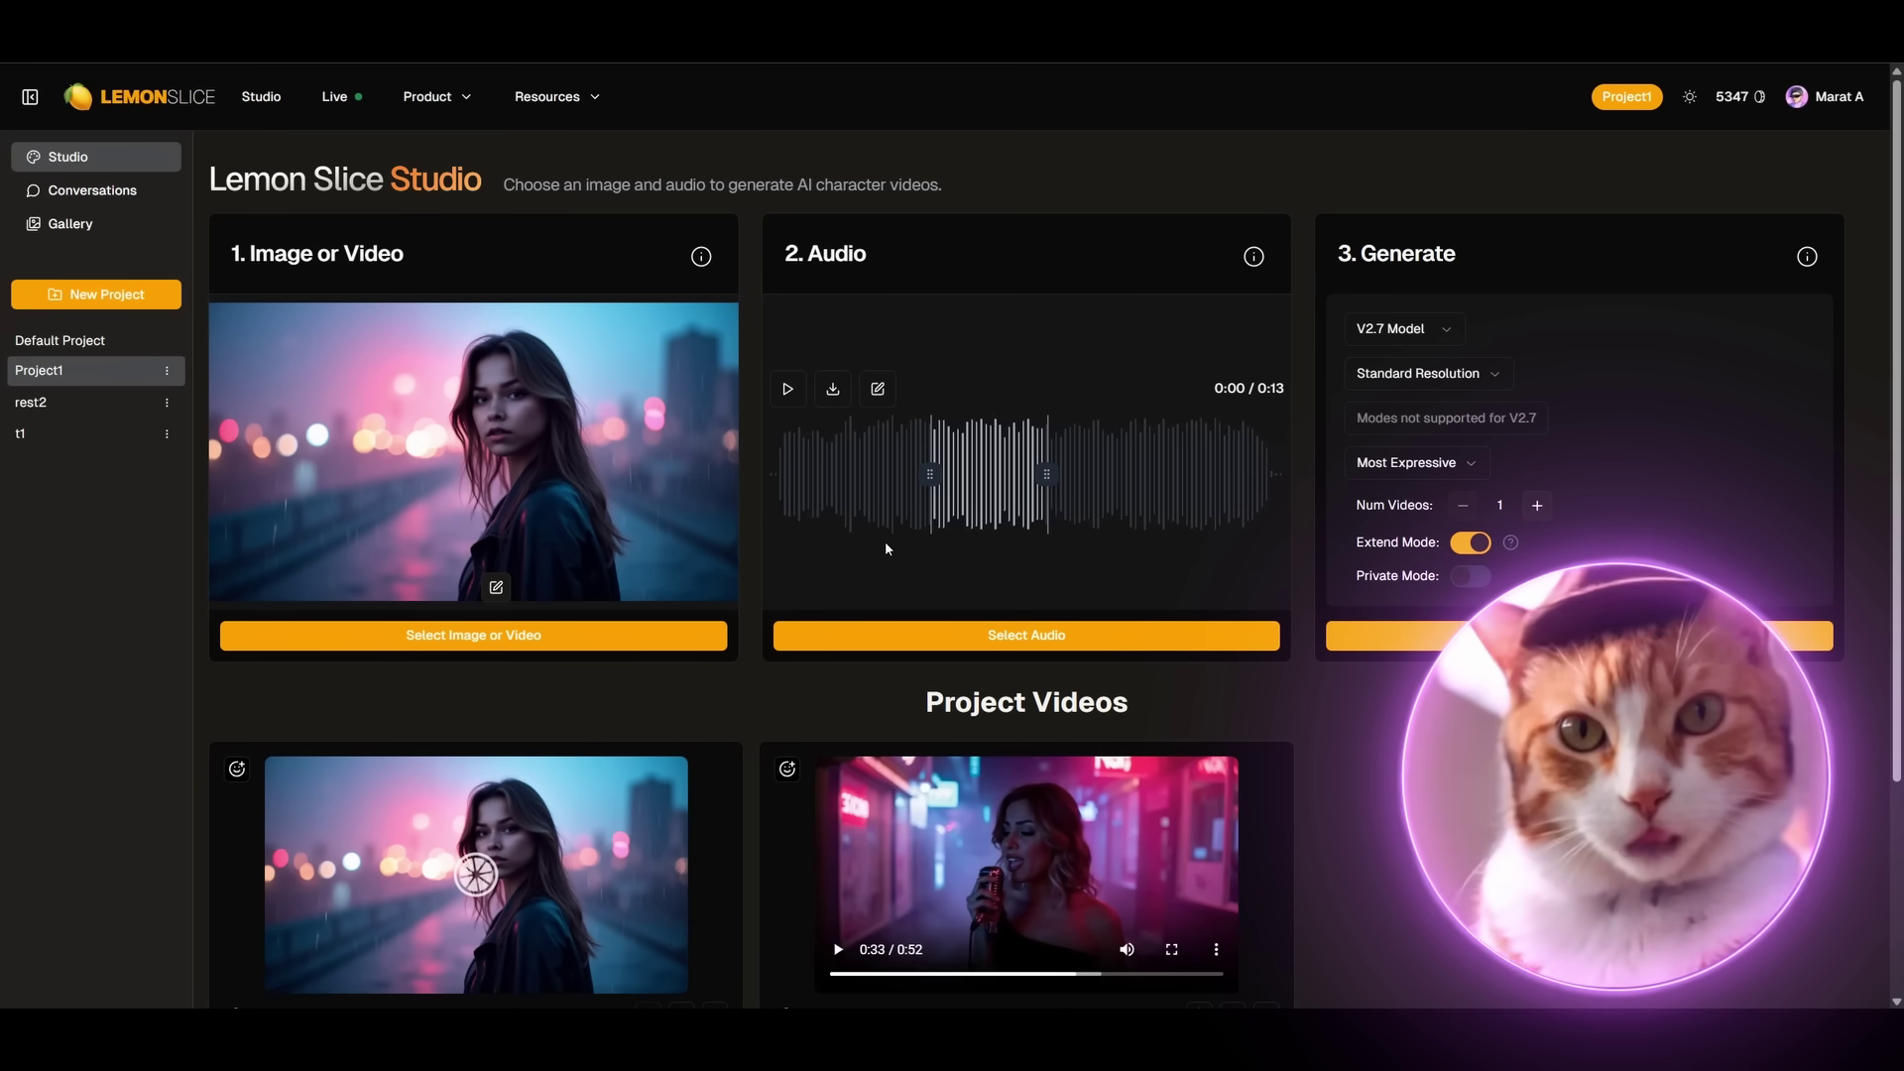
{"action": "left_click", "coordinate": [496, 589]}
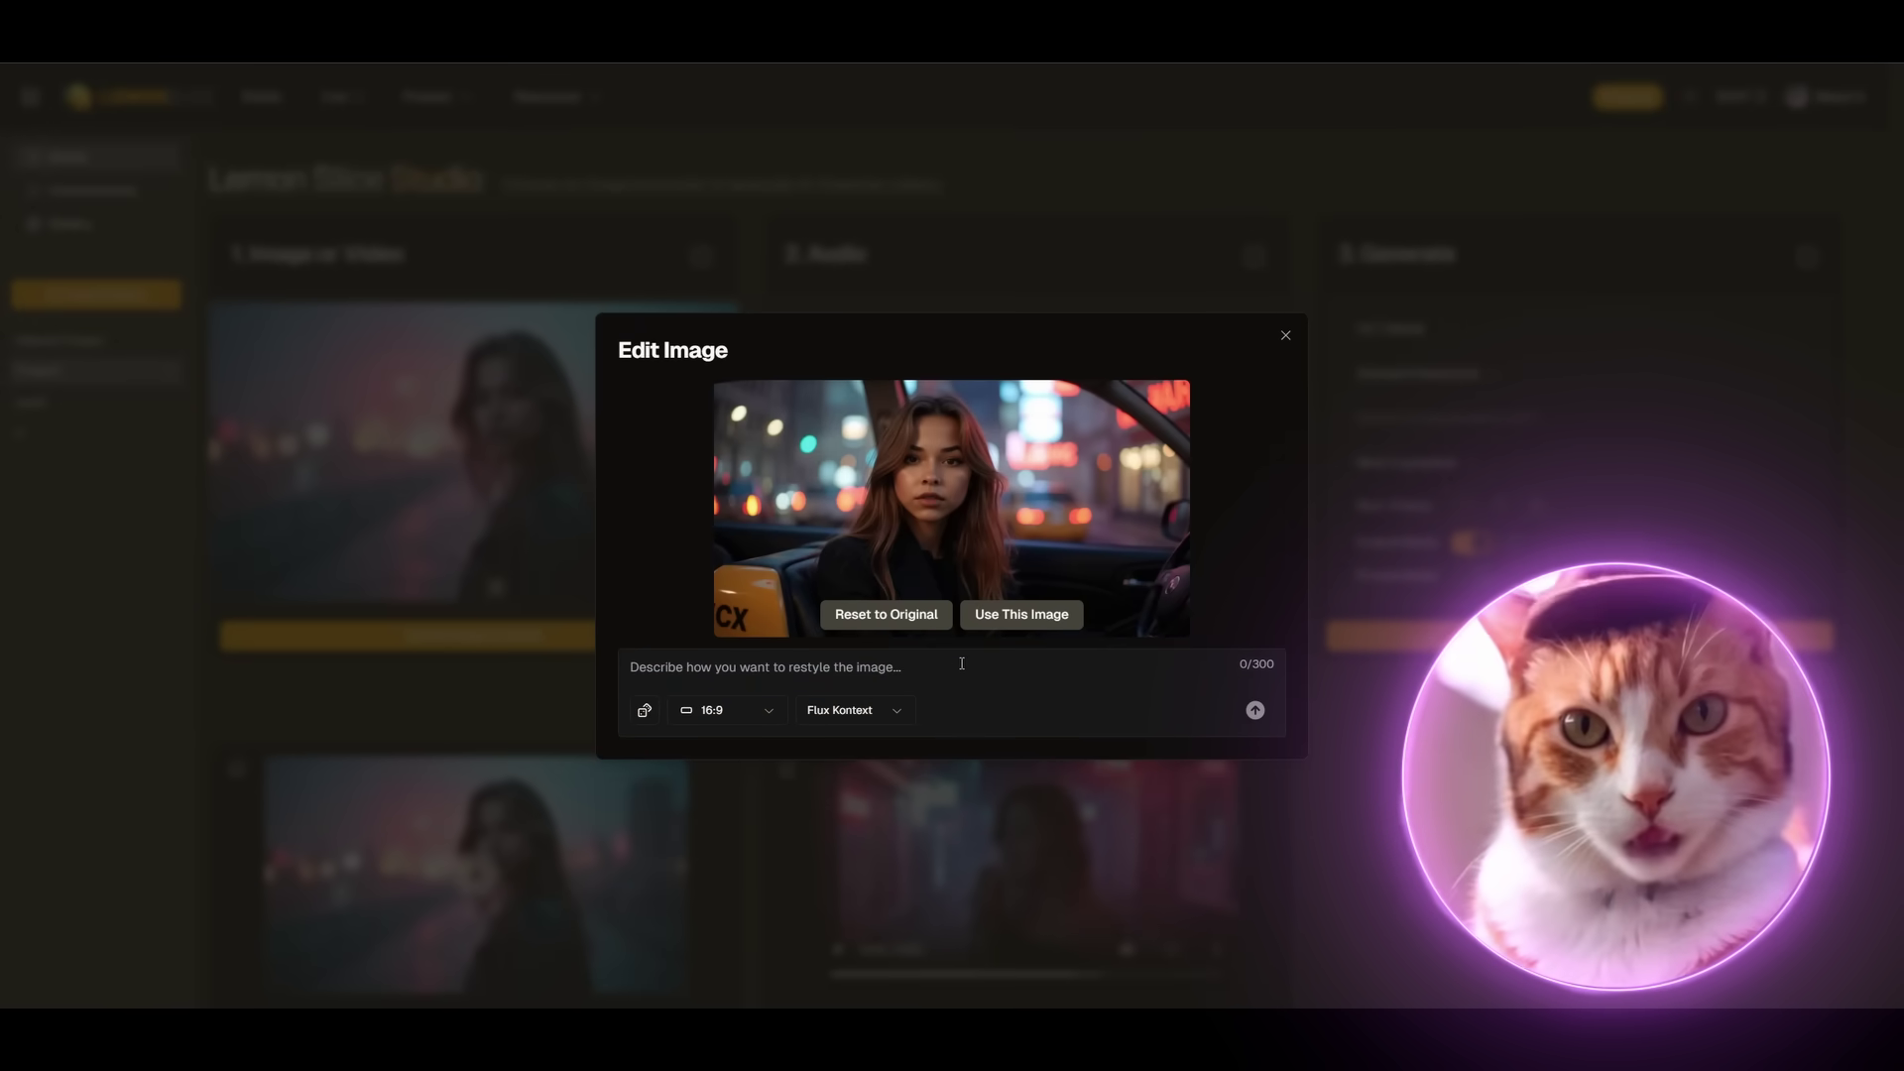
- Make the taxi image the source and start a new restyle of it
{"action": "left_click", "coordinate": [992, 619]}
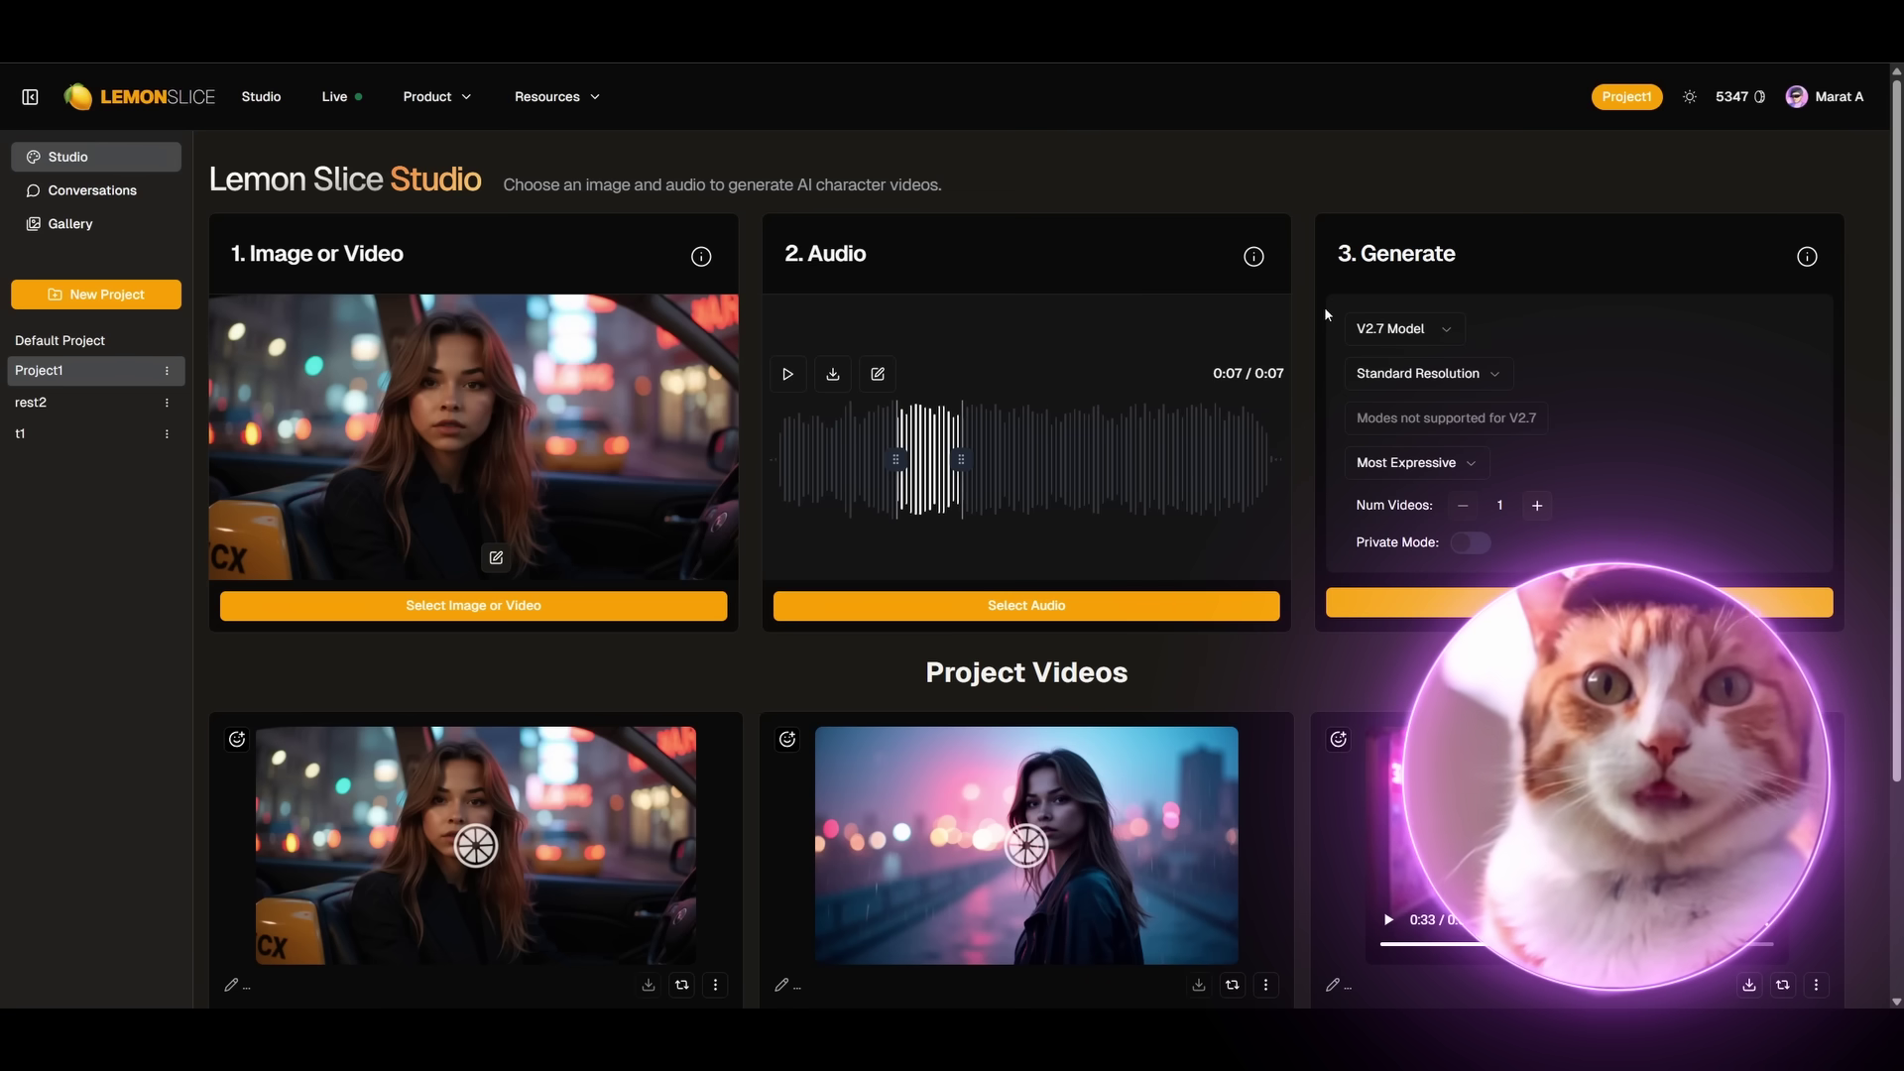
{"action": "left_click", "coordinate": [498, 559]}
{"action": "left_click", "coordinate": [973, 669]}
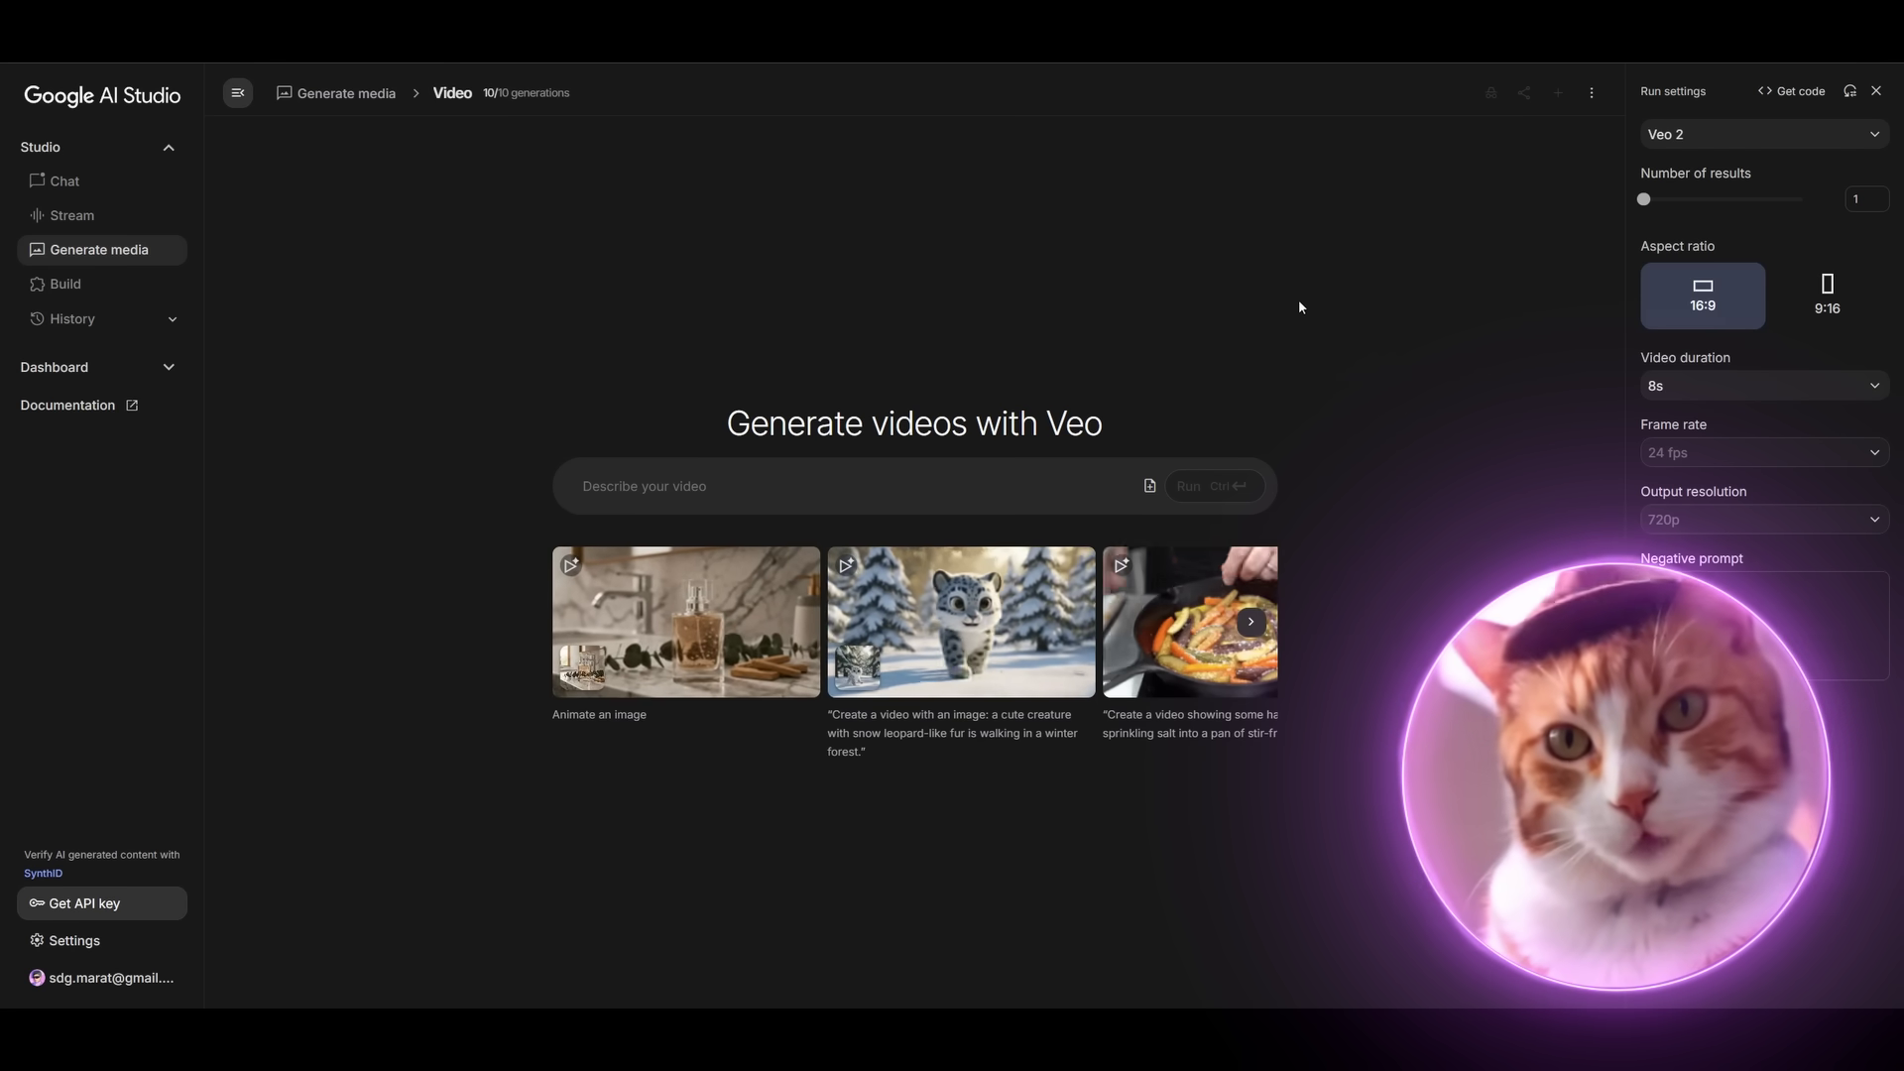
- Upload the street image, preview the generated 8-second walking clip, and download it
{"action": "left_click", "coordinate": [1145, 491]}
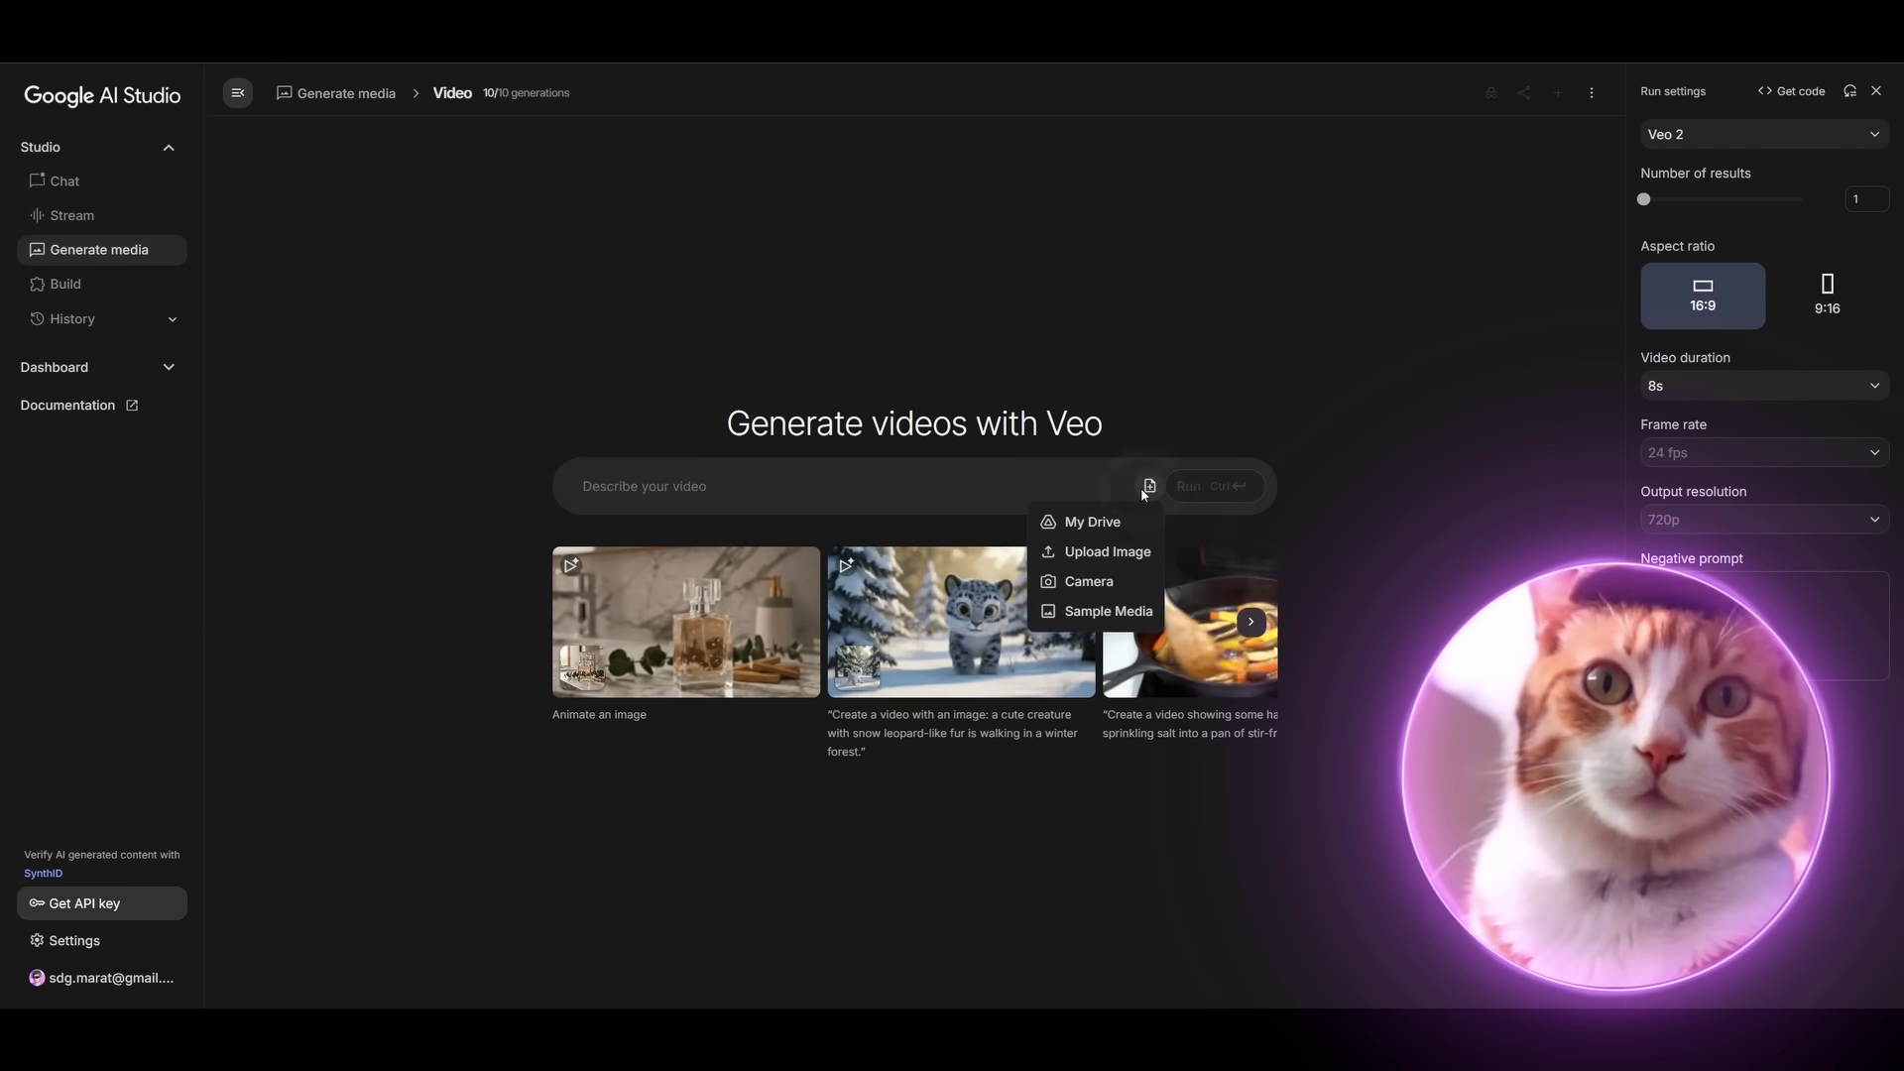
{"action": "left_click", "coordinate": [1106, 559]}
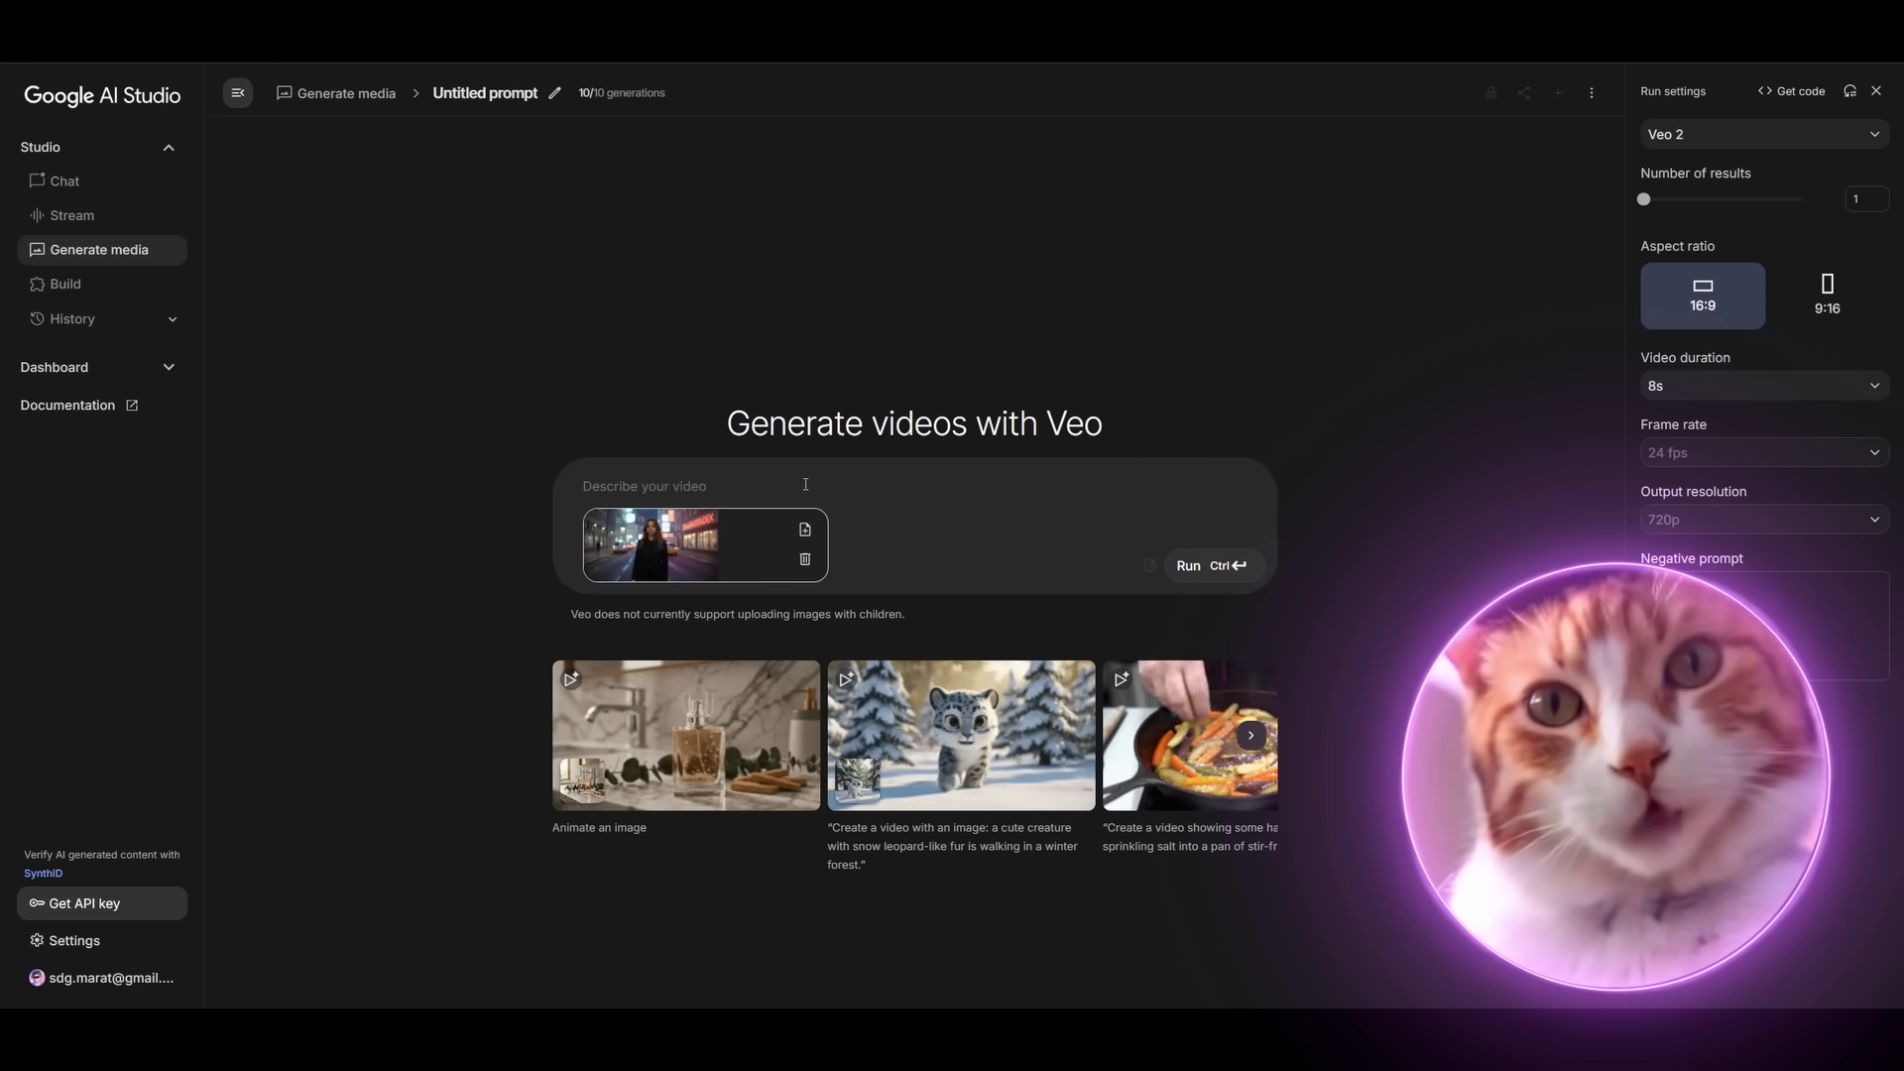
{"action": "left_click", "coordinate": [380, 859]}
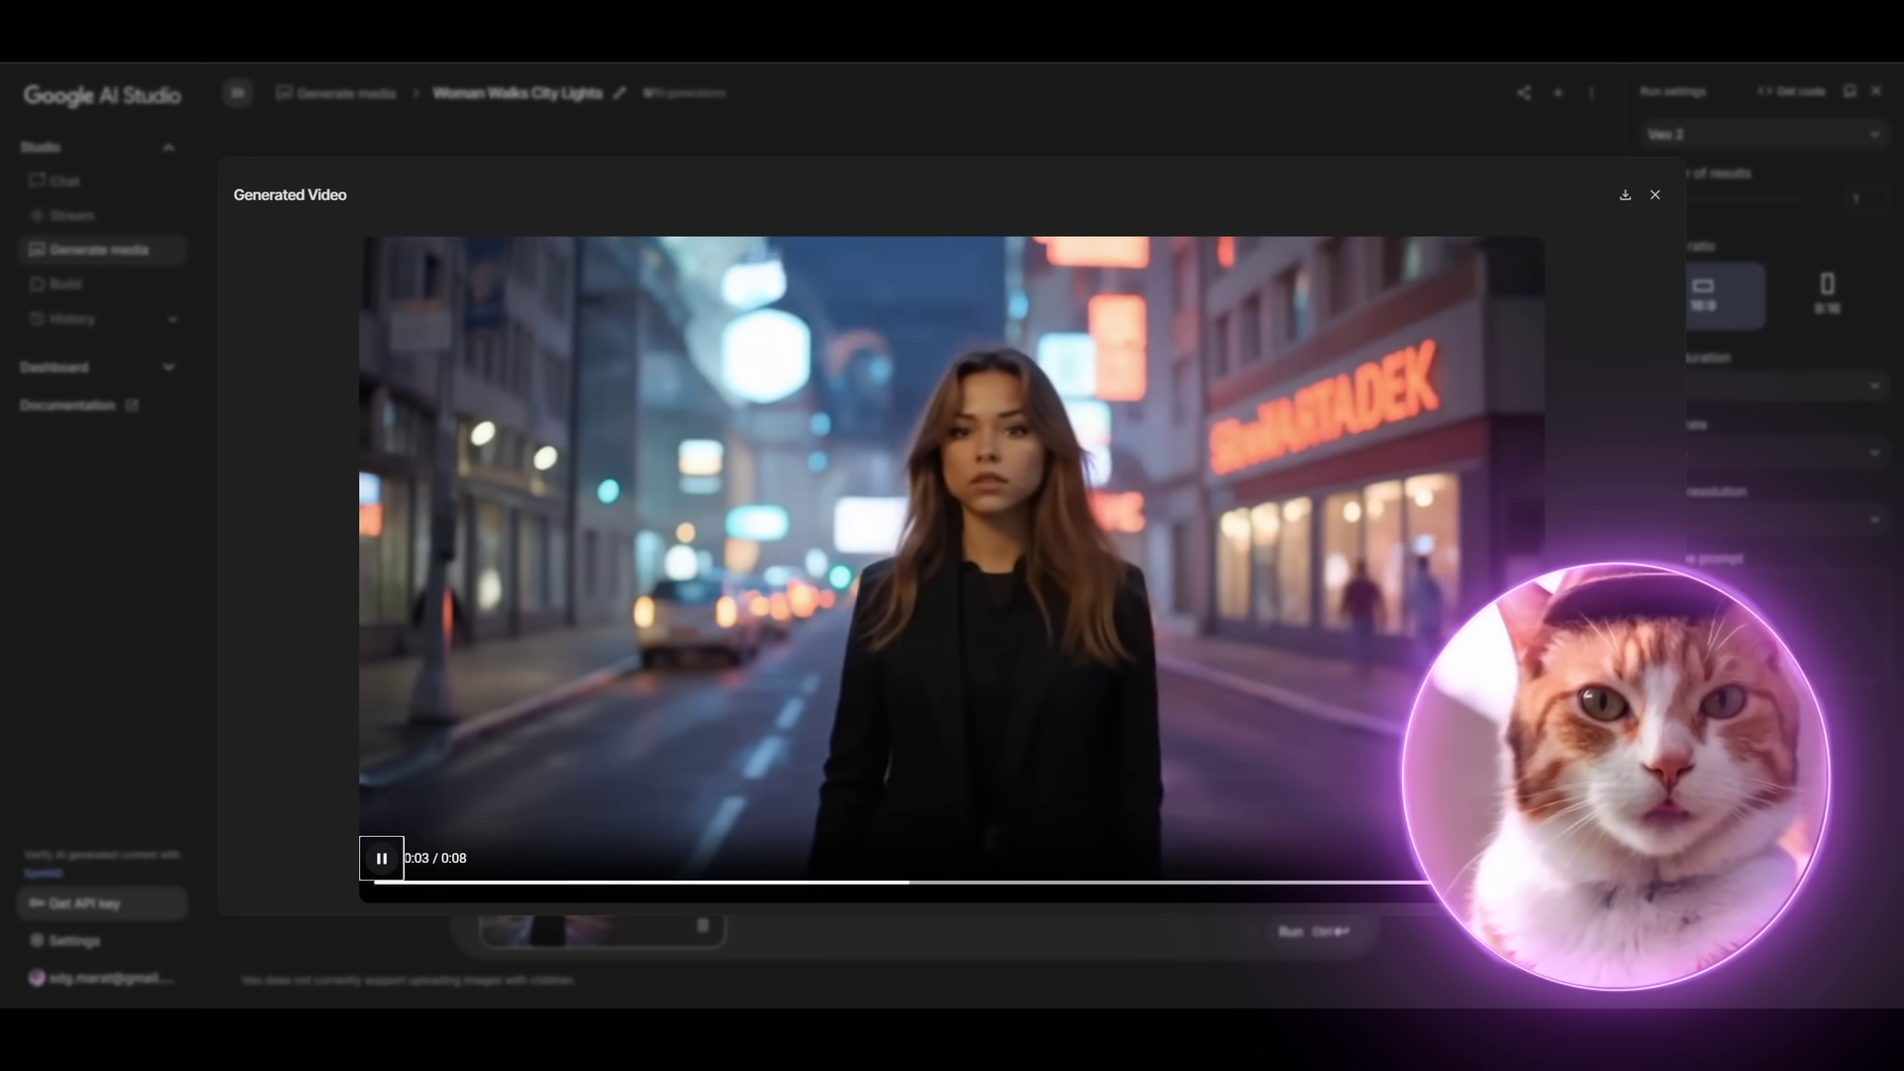
{"action": "key", "text": "Escape"}
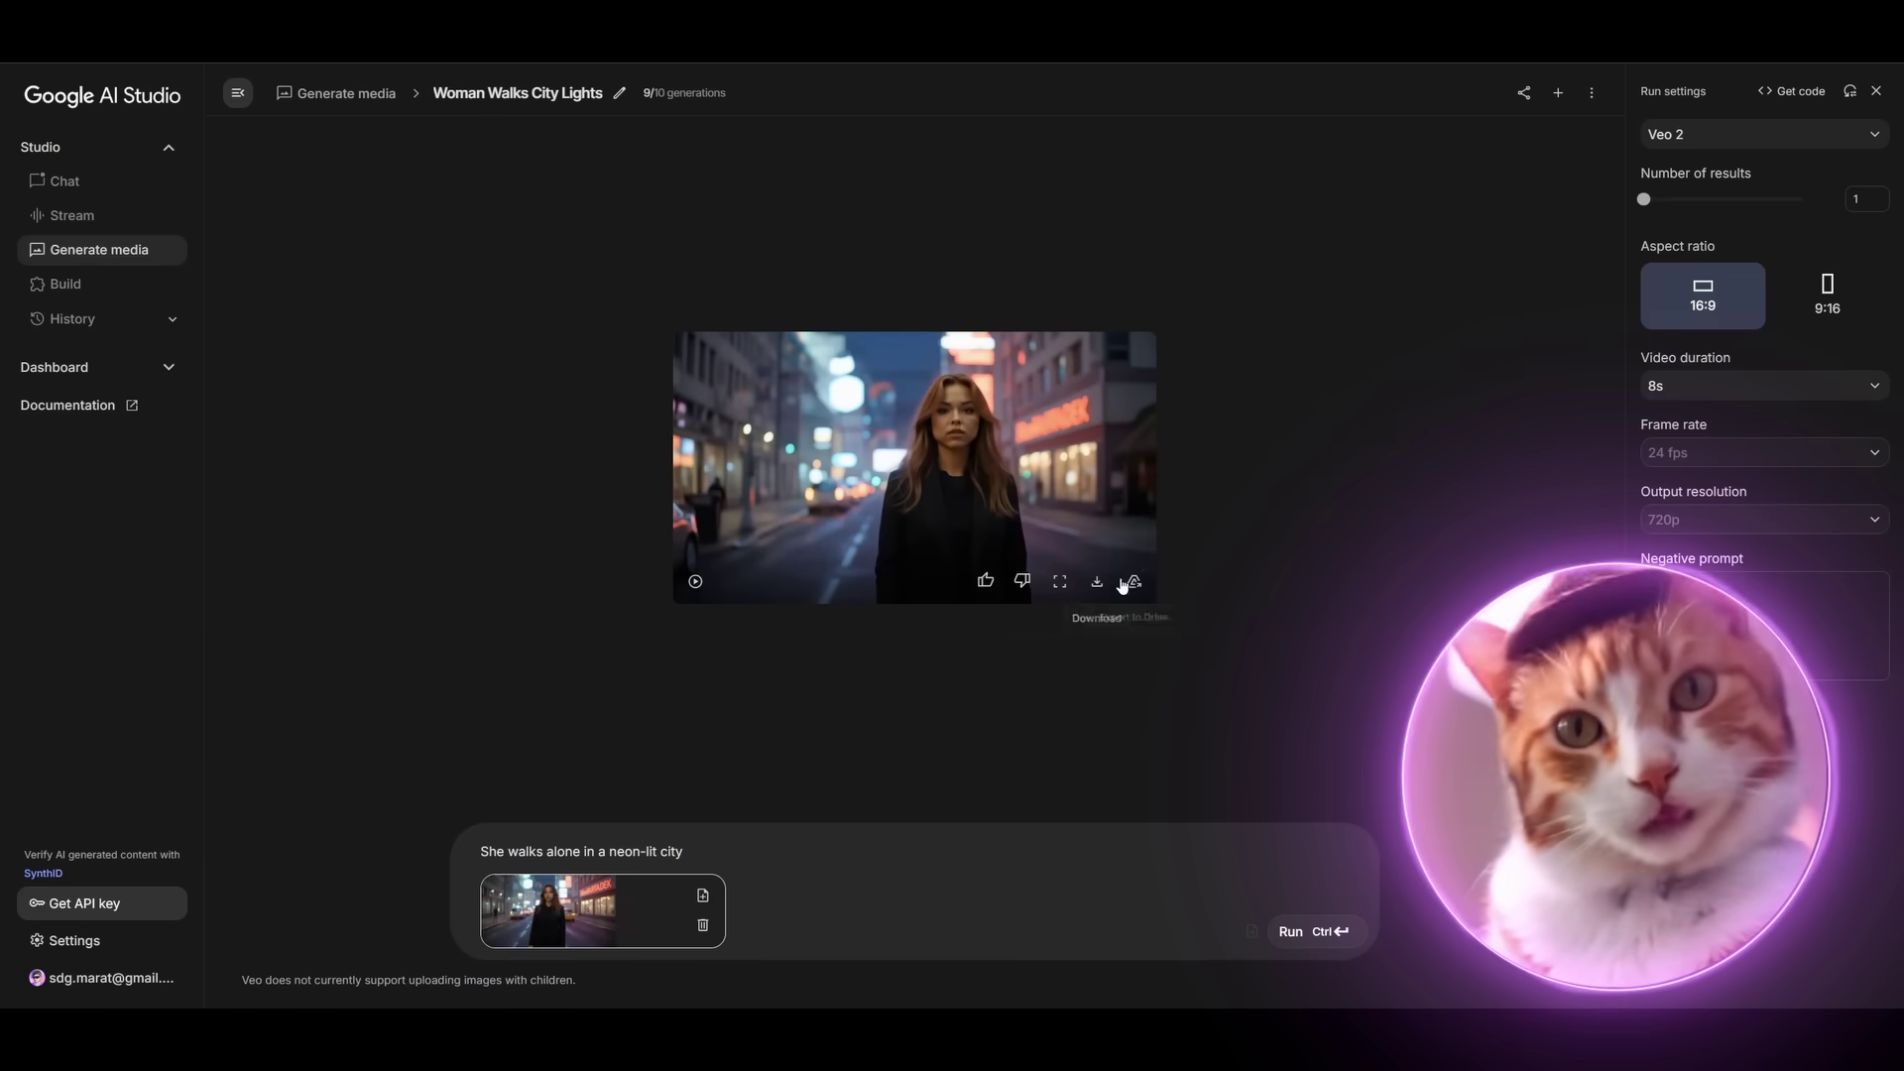
{"action": "left_click", "coordinate": [1101, 583]}
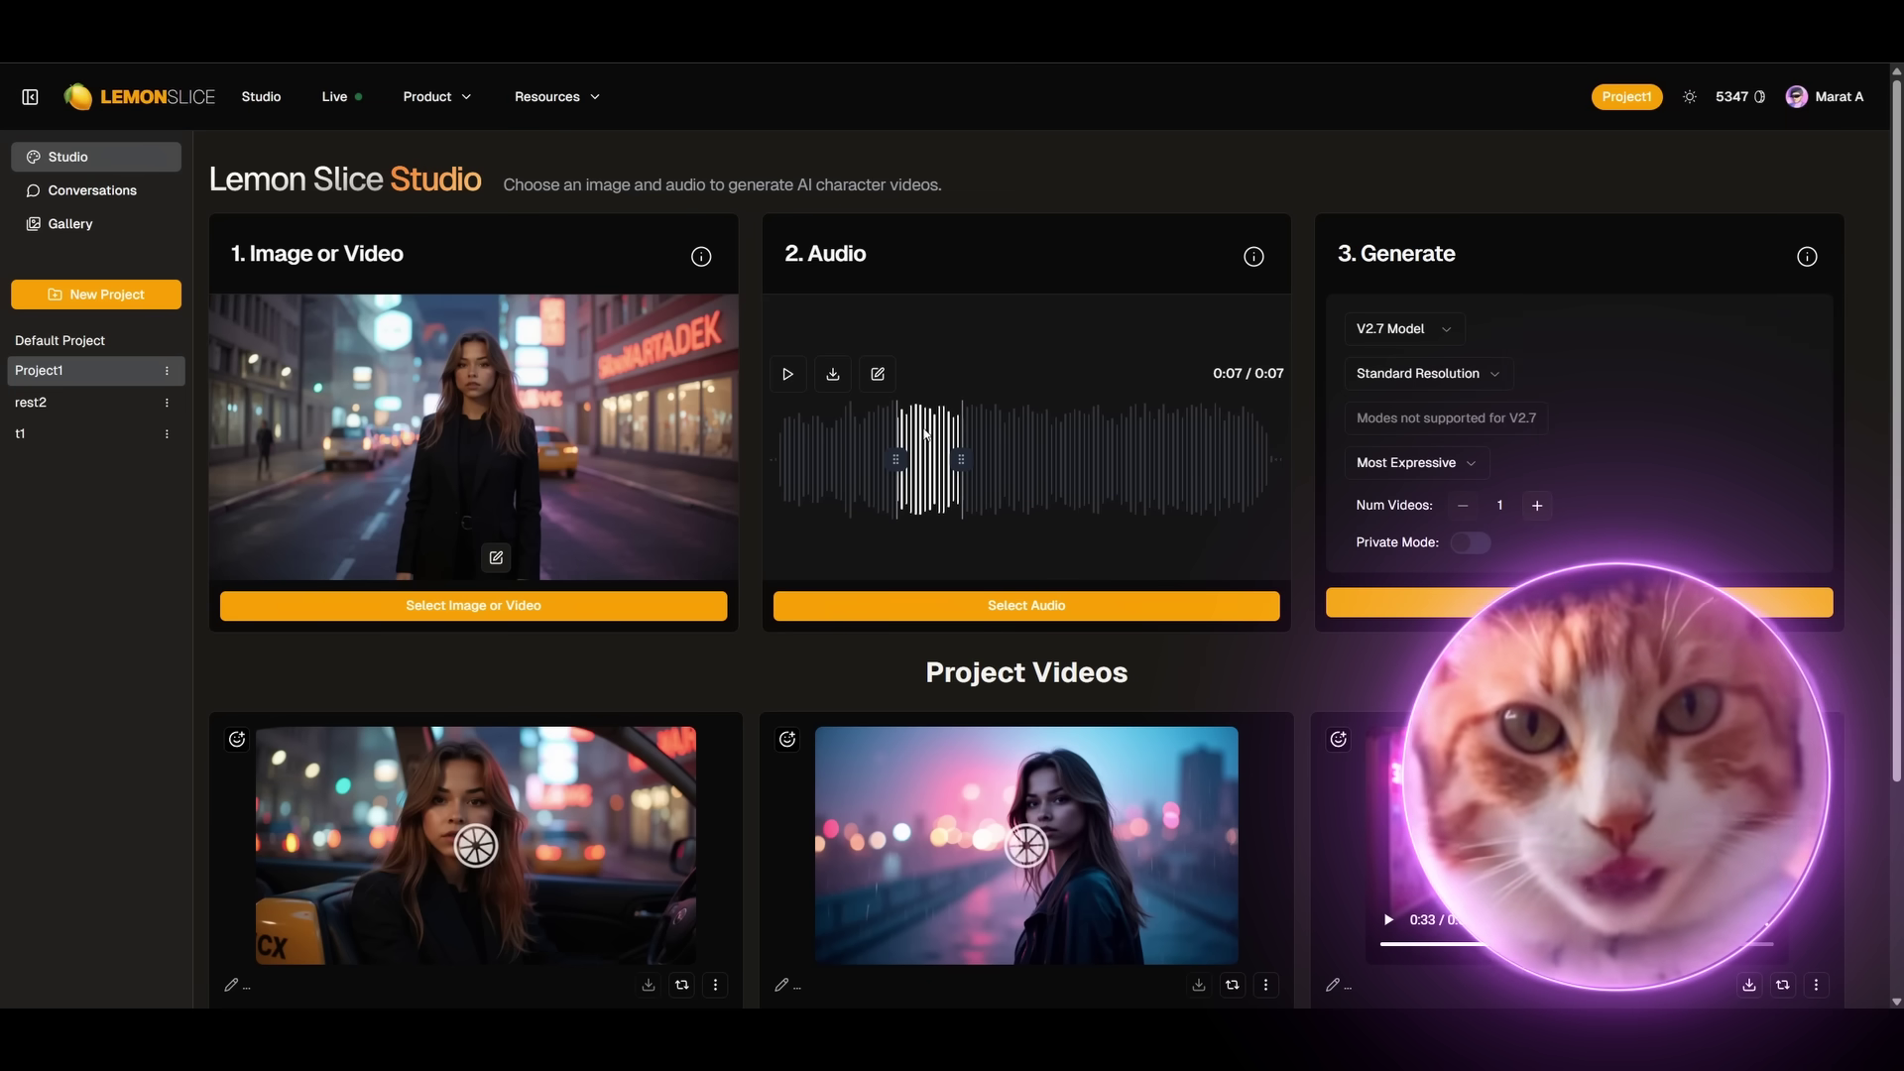
- Add the walking video as the character source; use V2.5, 1080p and Most Expressive
{"action": "left_click", "coordinate": [546, 617]}
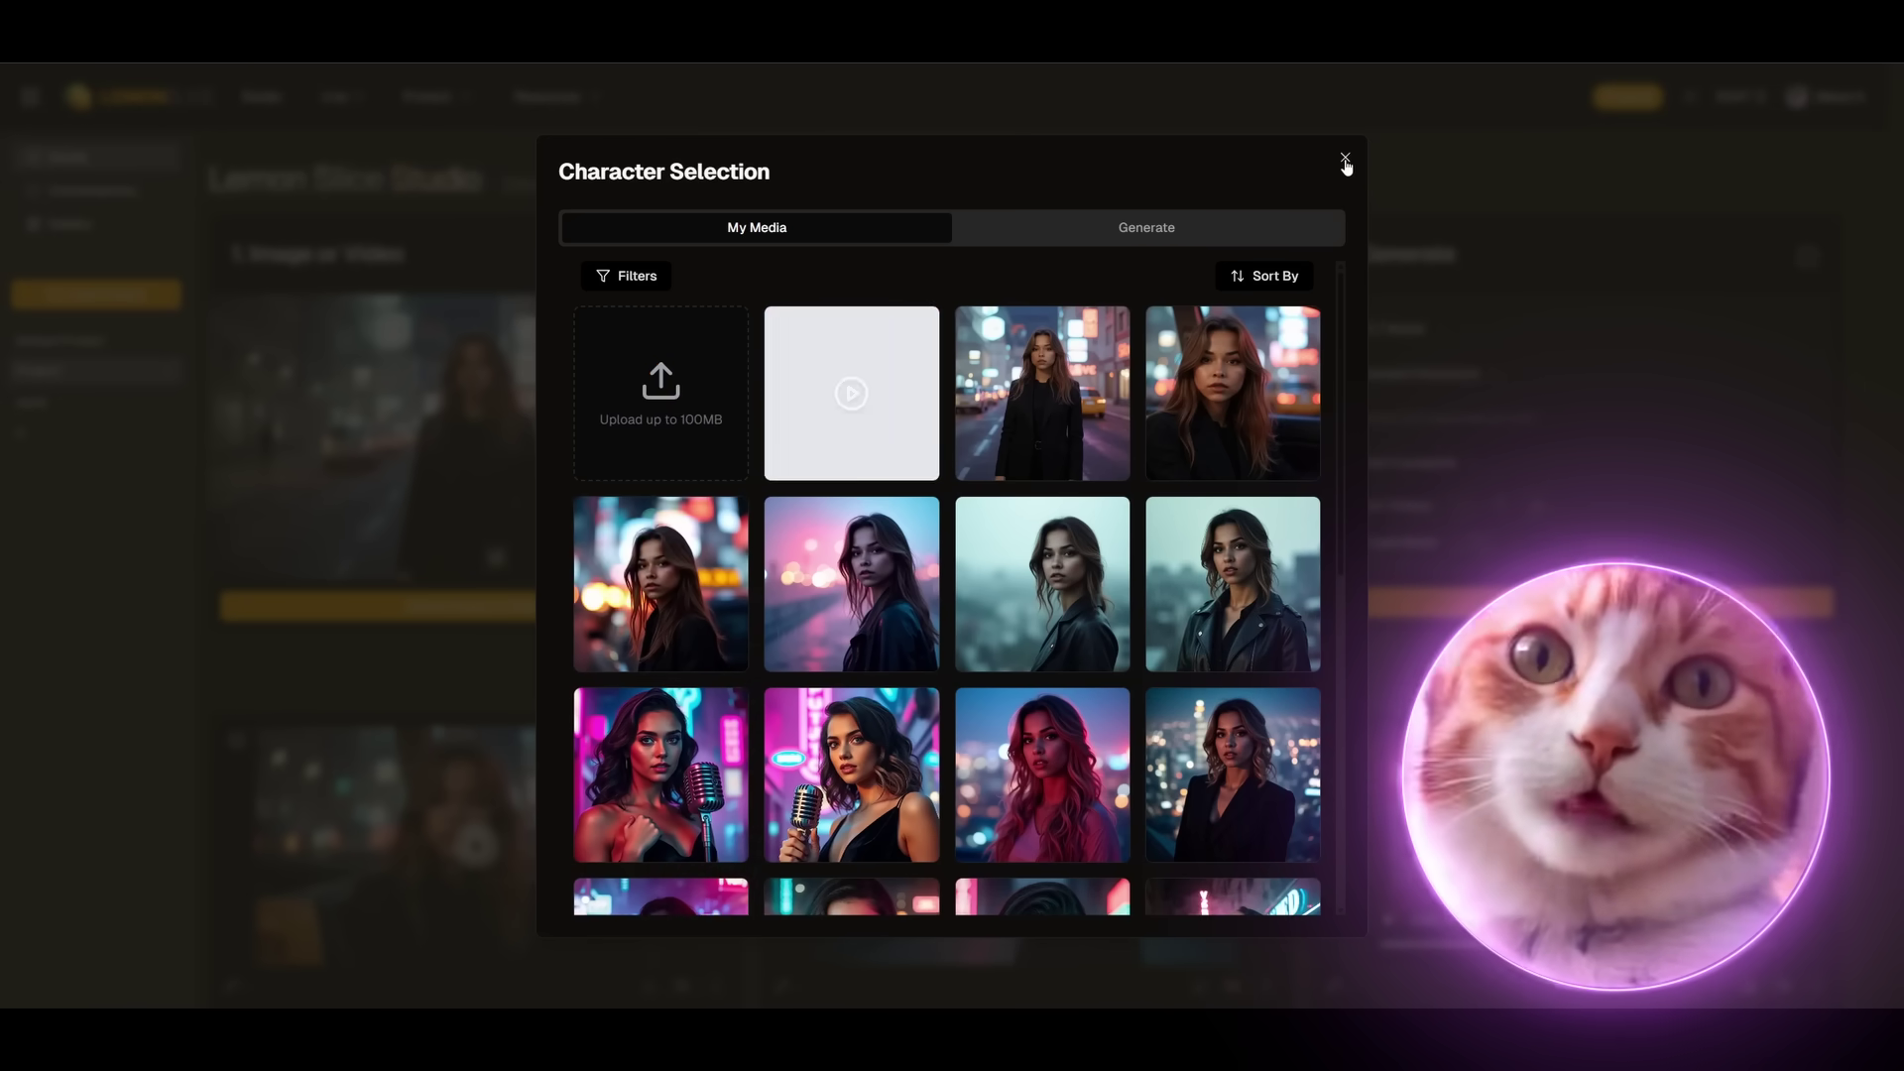
{"action": "left_click", "coordinate": [1345, 161]}
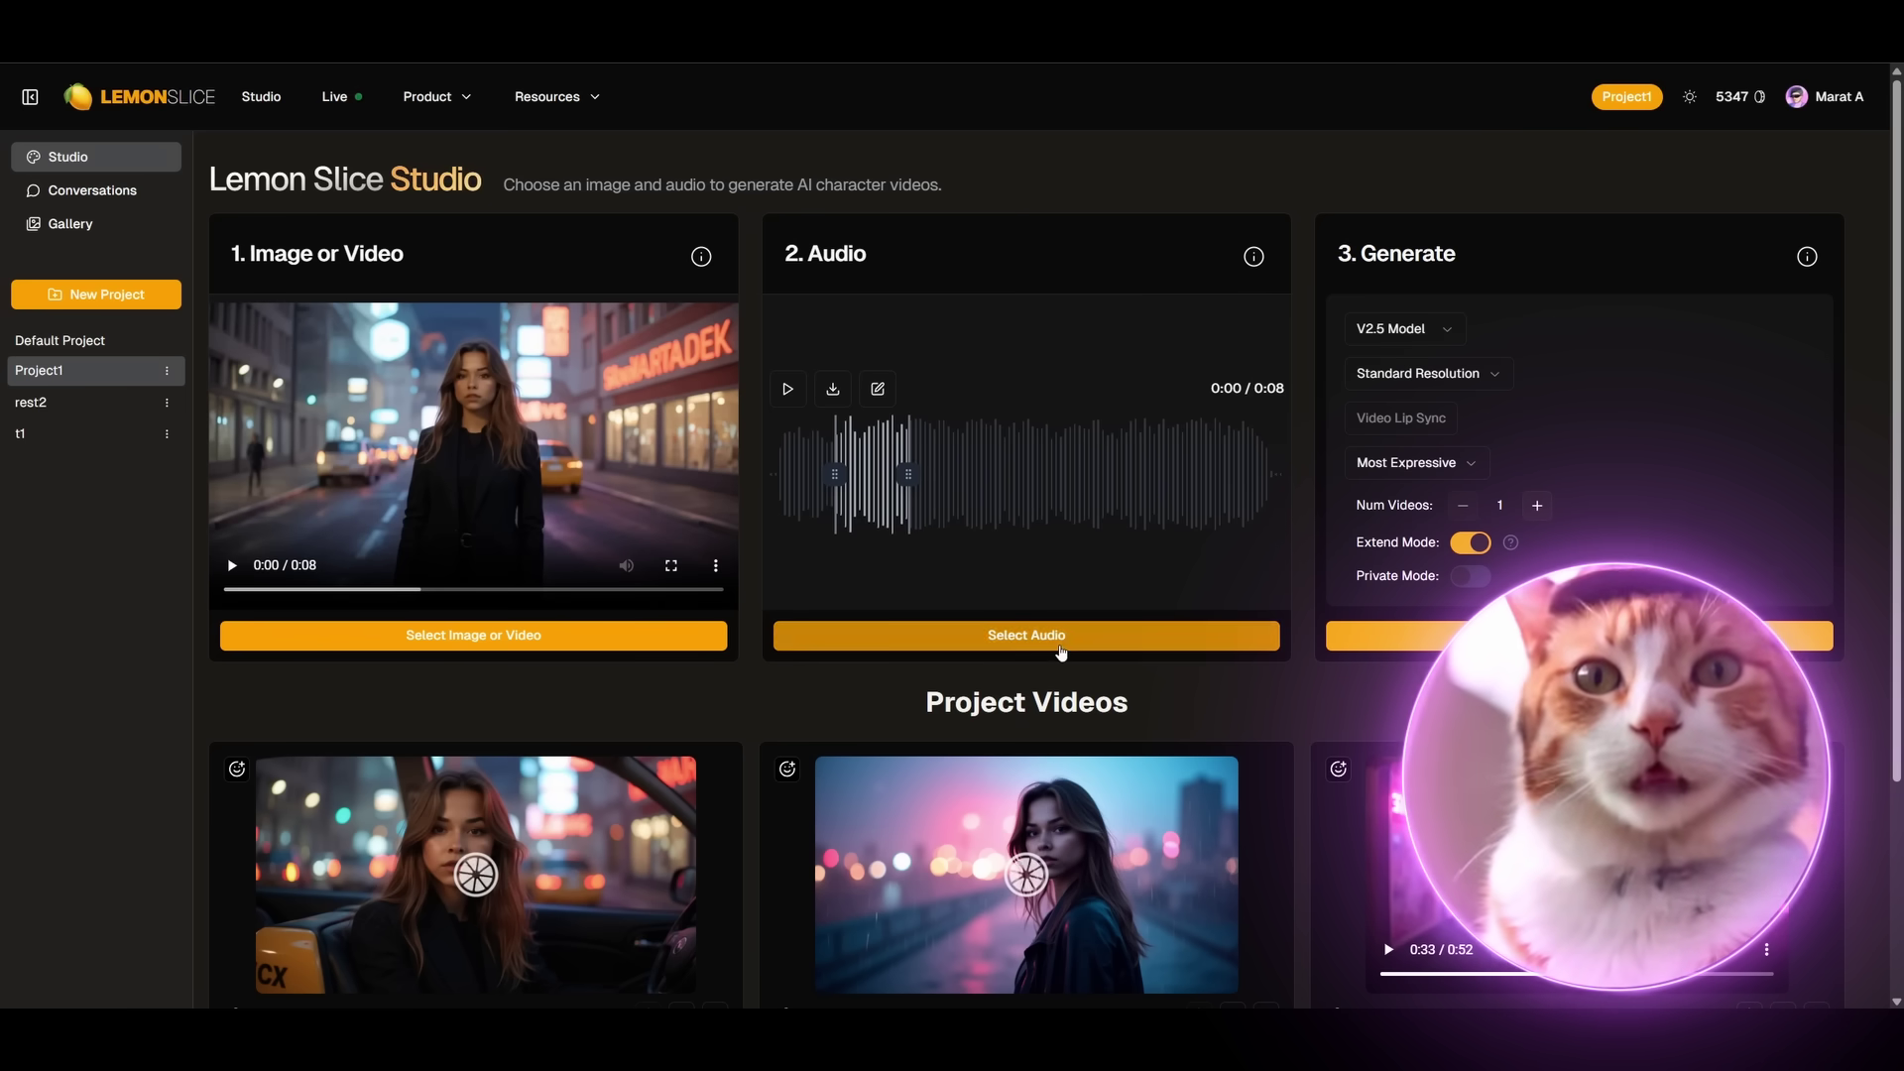
{"action": "left_click", "coordinate": [1400, 329]}
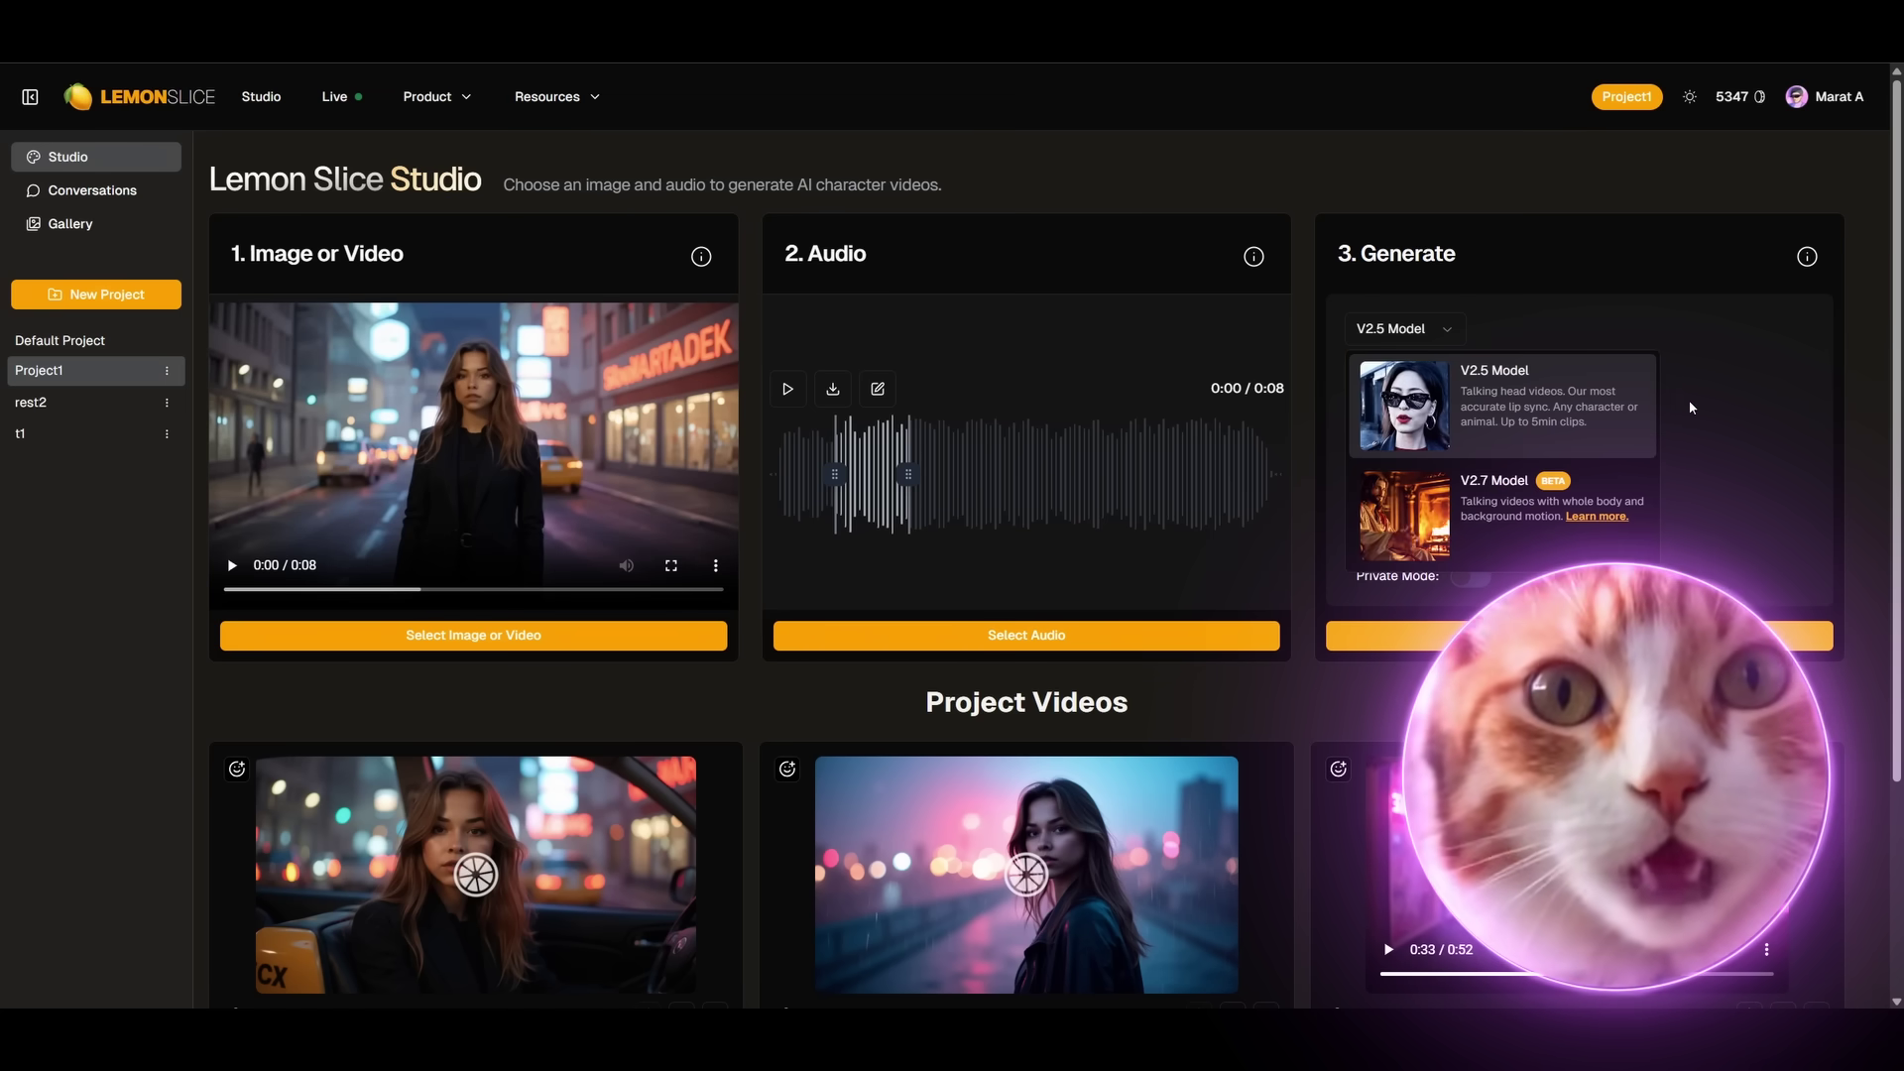
{"action": "left_click", "coordinate": [1690, 408]}
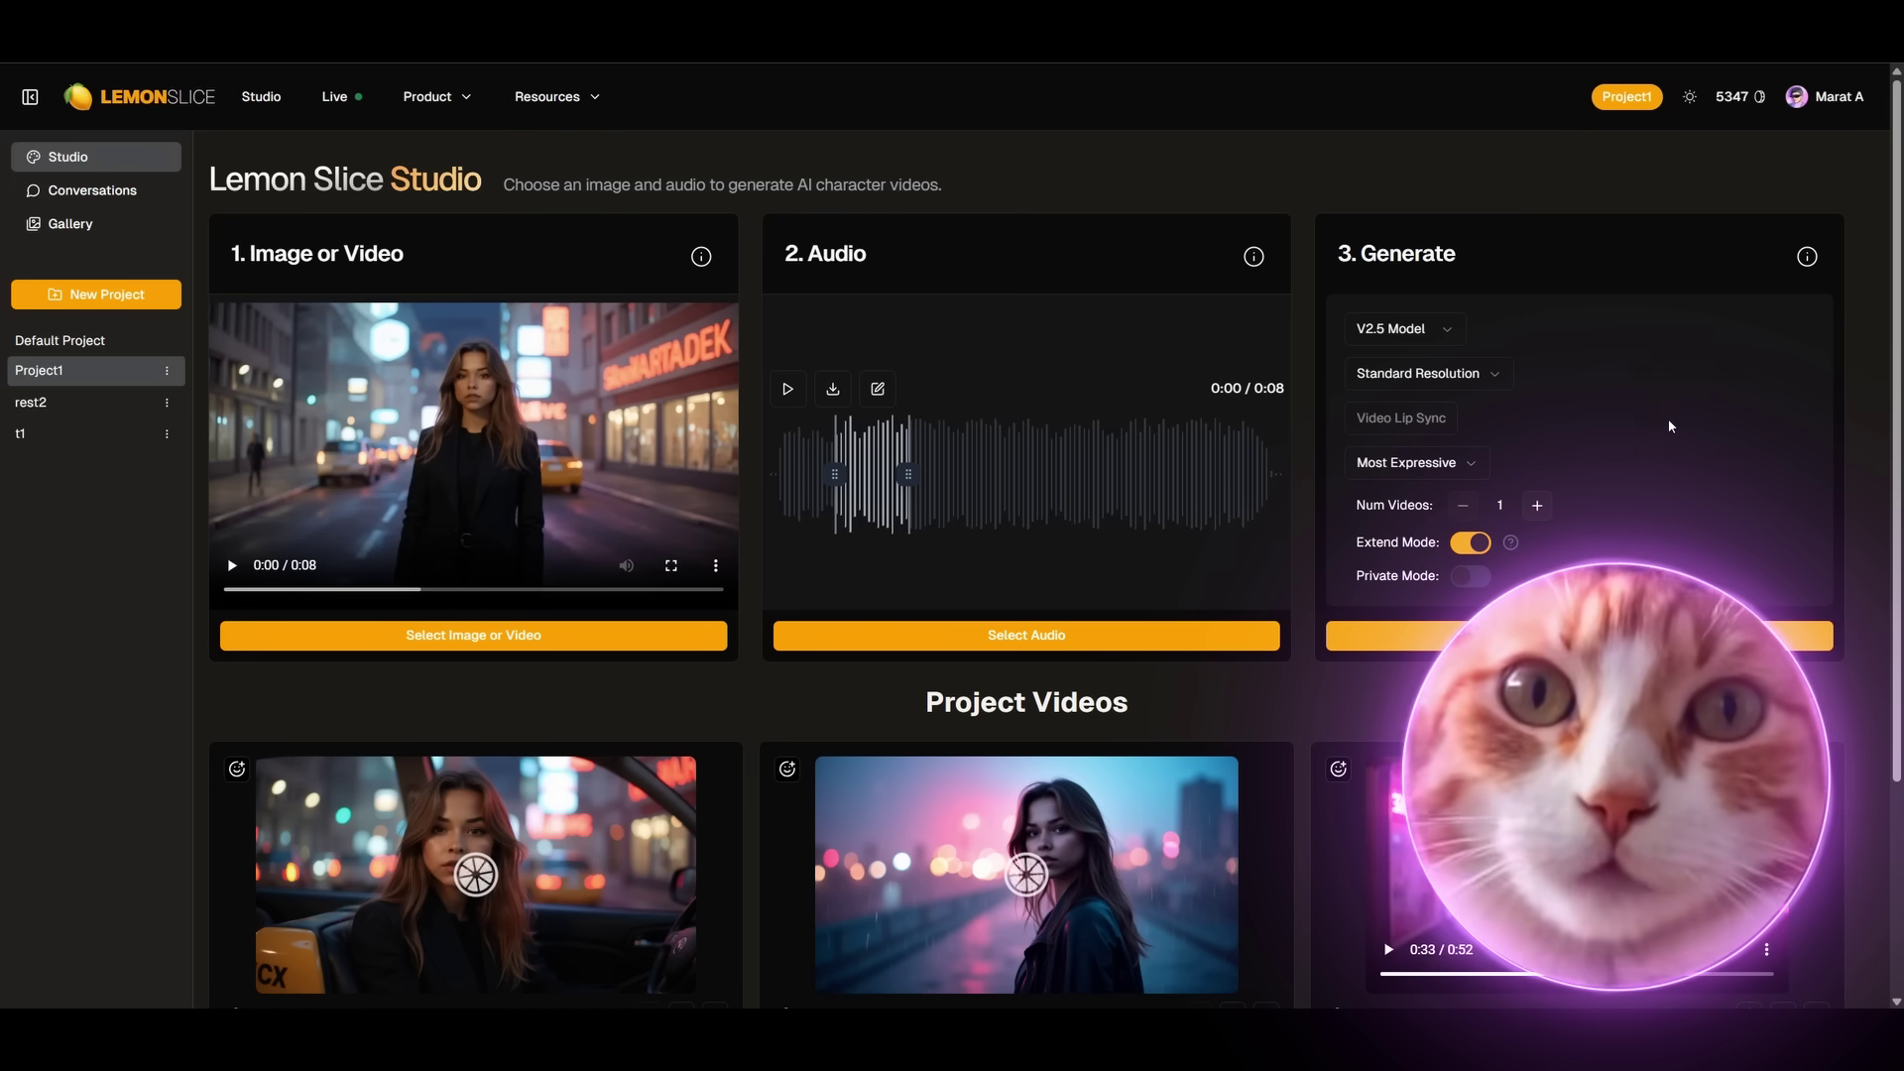
{"action": "left_click", "coordinate": [1494, 377]}
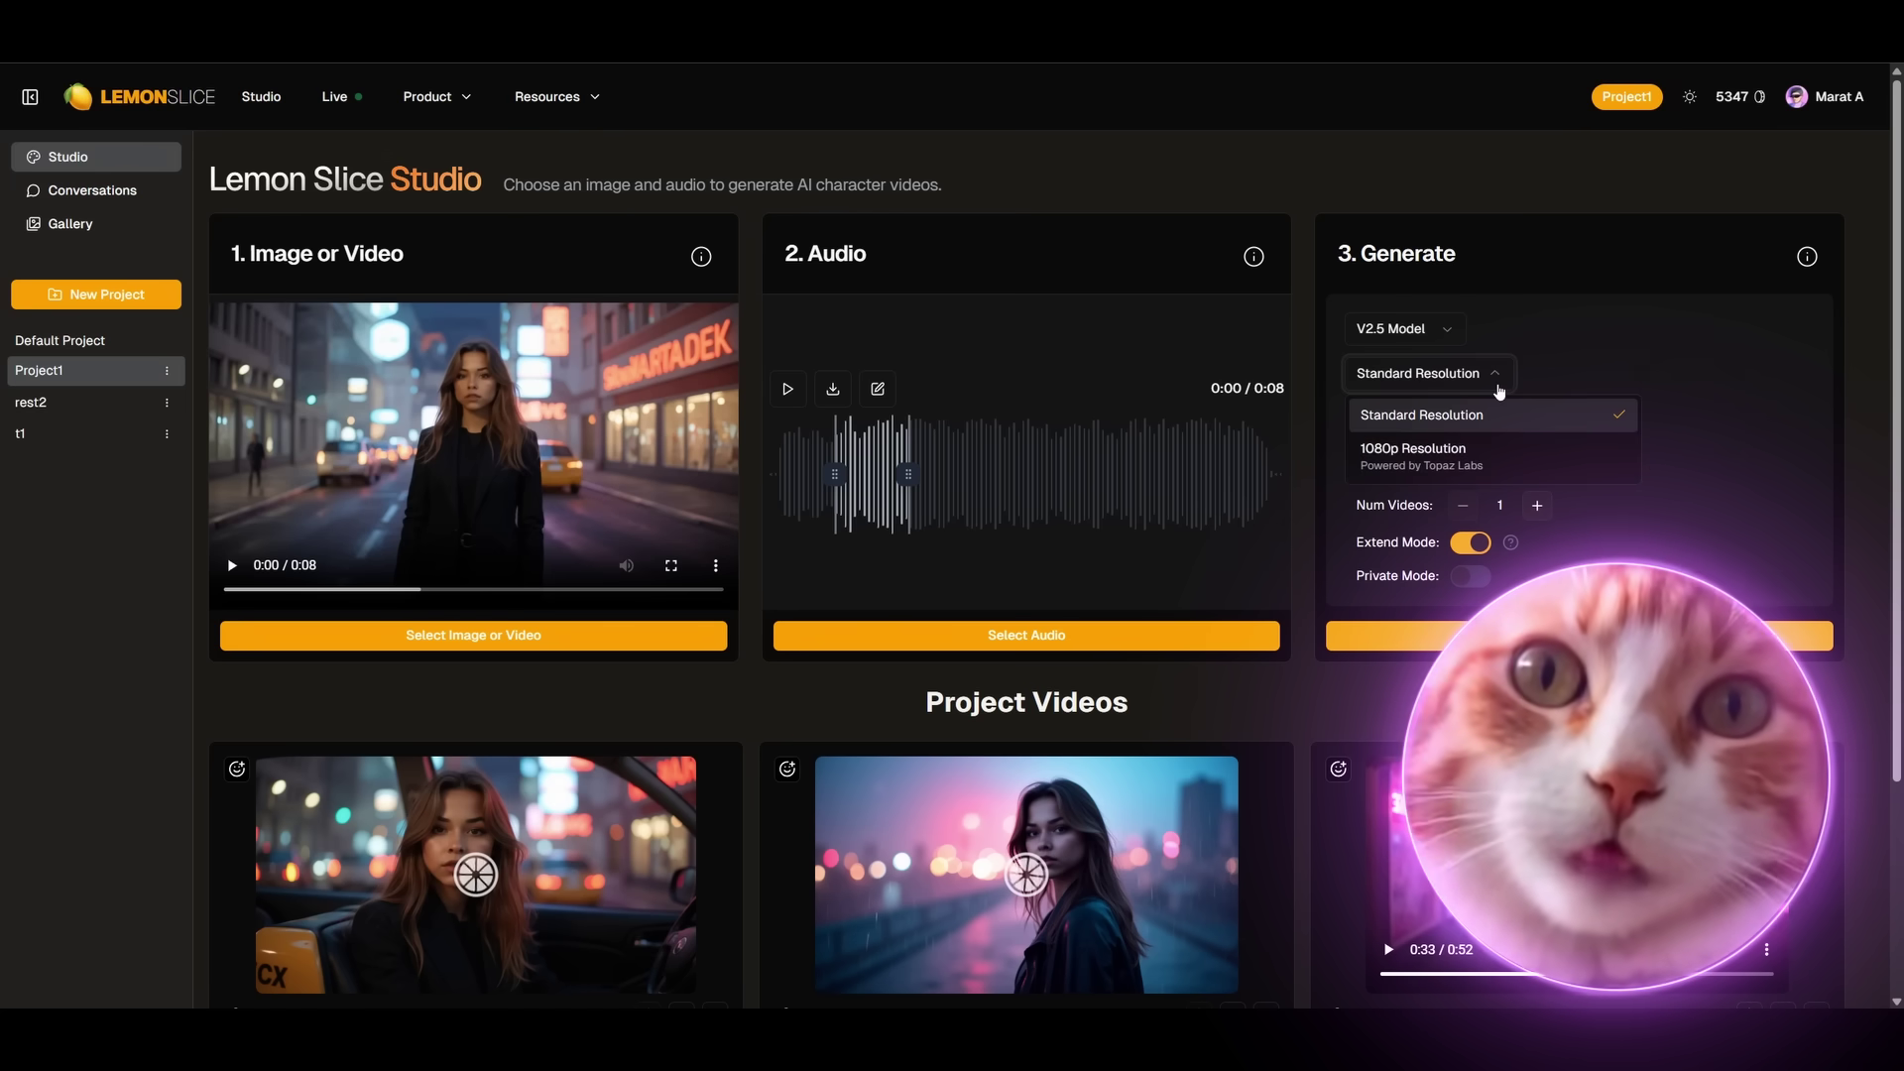
{"action": "left_click", "coordinate": [1516, 450]}
{"action": "scroll", "coordinate": [1488, 463], "scroll_direction": "down", "scroll_amount": 2}
{"action": "scroll", "coordinate": [1479, 505], "scroll_direction": "up", "scroll_amount": 2}
{"action": "left_click", "coordinate": [1479, 466]}
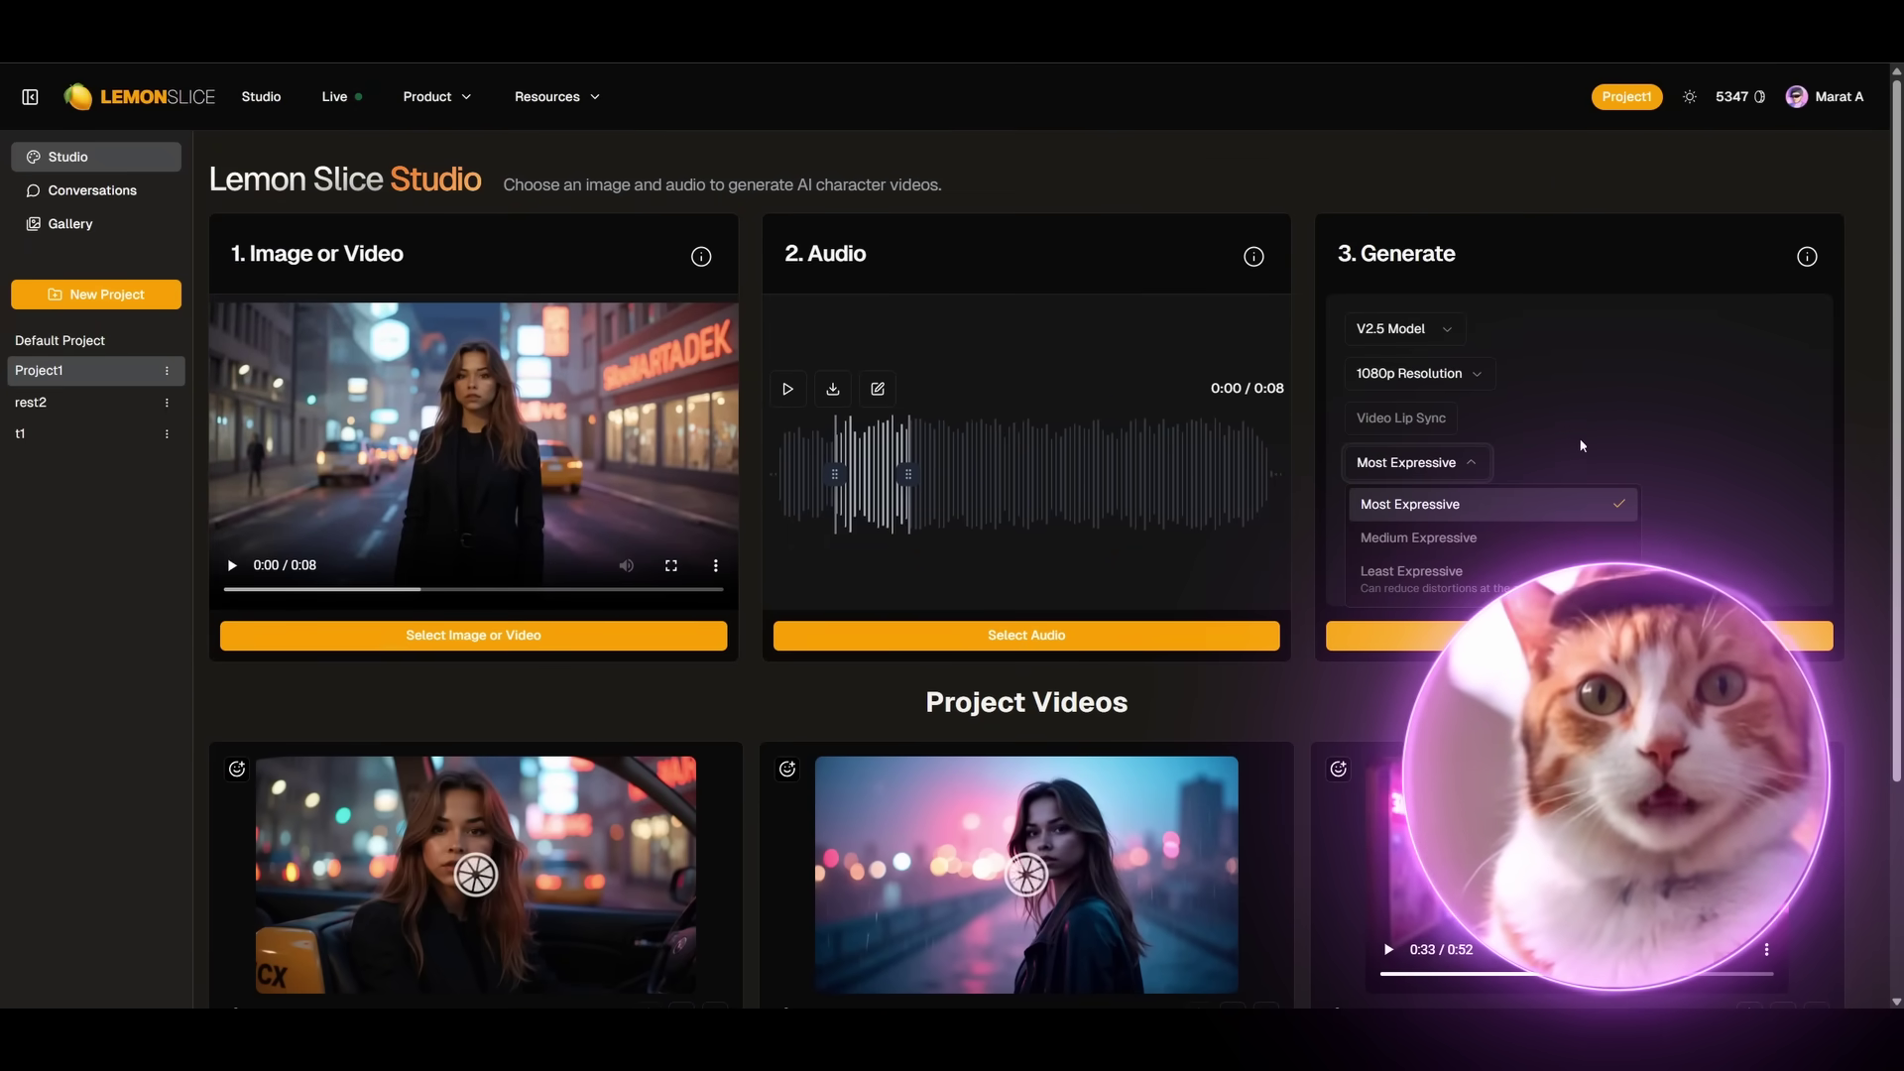
{"action": "left_click", "coordinate": [1449, 460]}
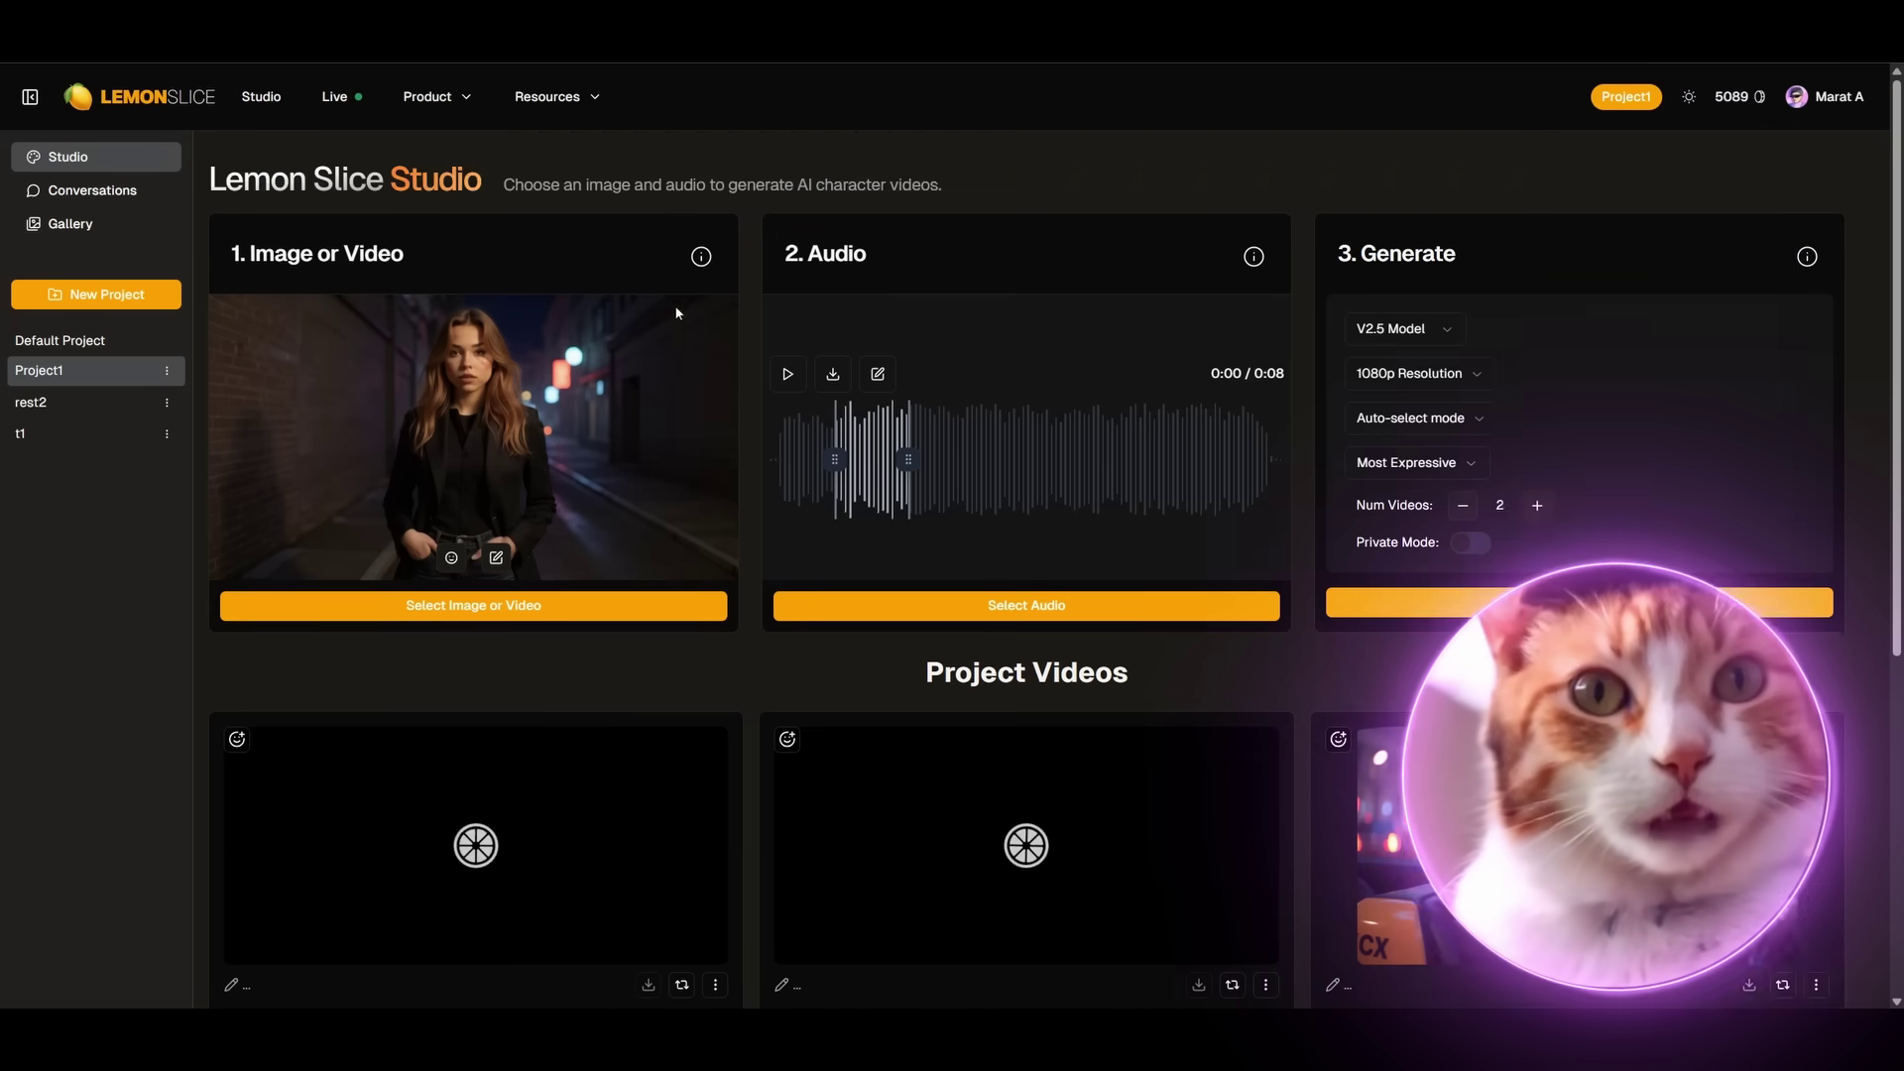
- Scroll down the Google AI Studio page to follow the new dark-alley Veo generation
{"action": "scroll", "coordinate": [1684, 332], "scroll_direction": "down", "scroll_amount": 5}
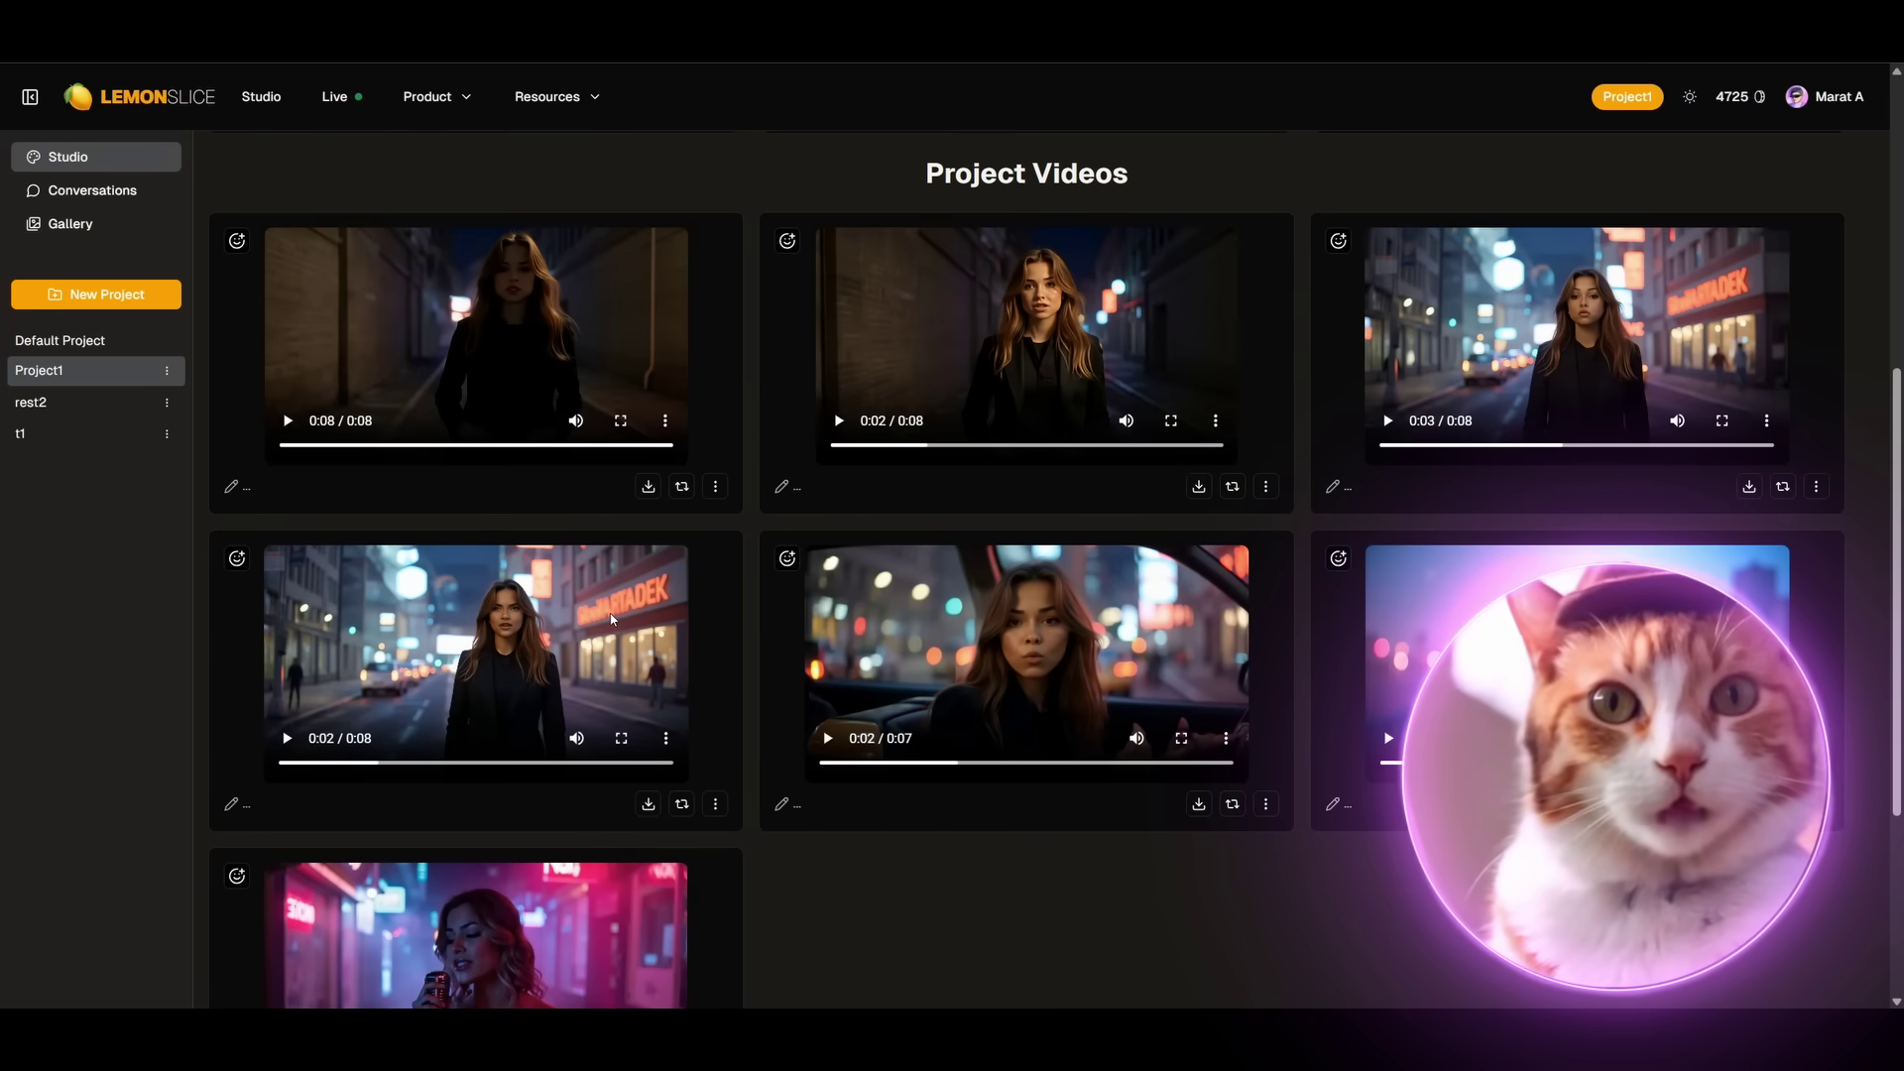
- Scroll through the Project Videos grid to look over the seven singer clips
{"action": "scroll", "coordinate": [619, 620], "scroll_direction": "down", "scroll_amount": 2}
{"action": "scroll", "coordinate": [795, 635], "scroll_direction": "up", "scroll_amount": 2}
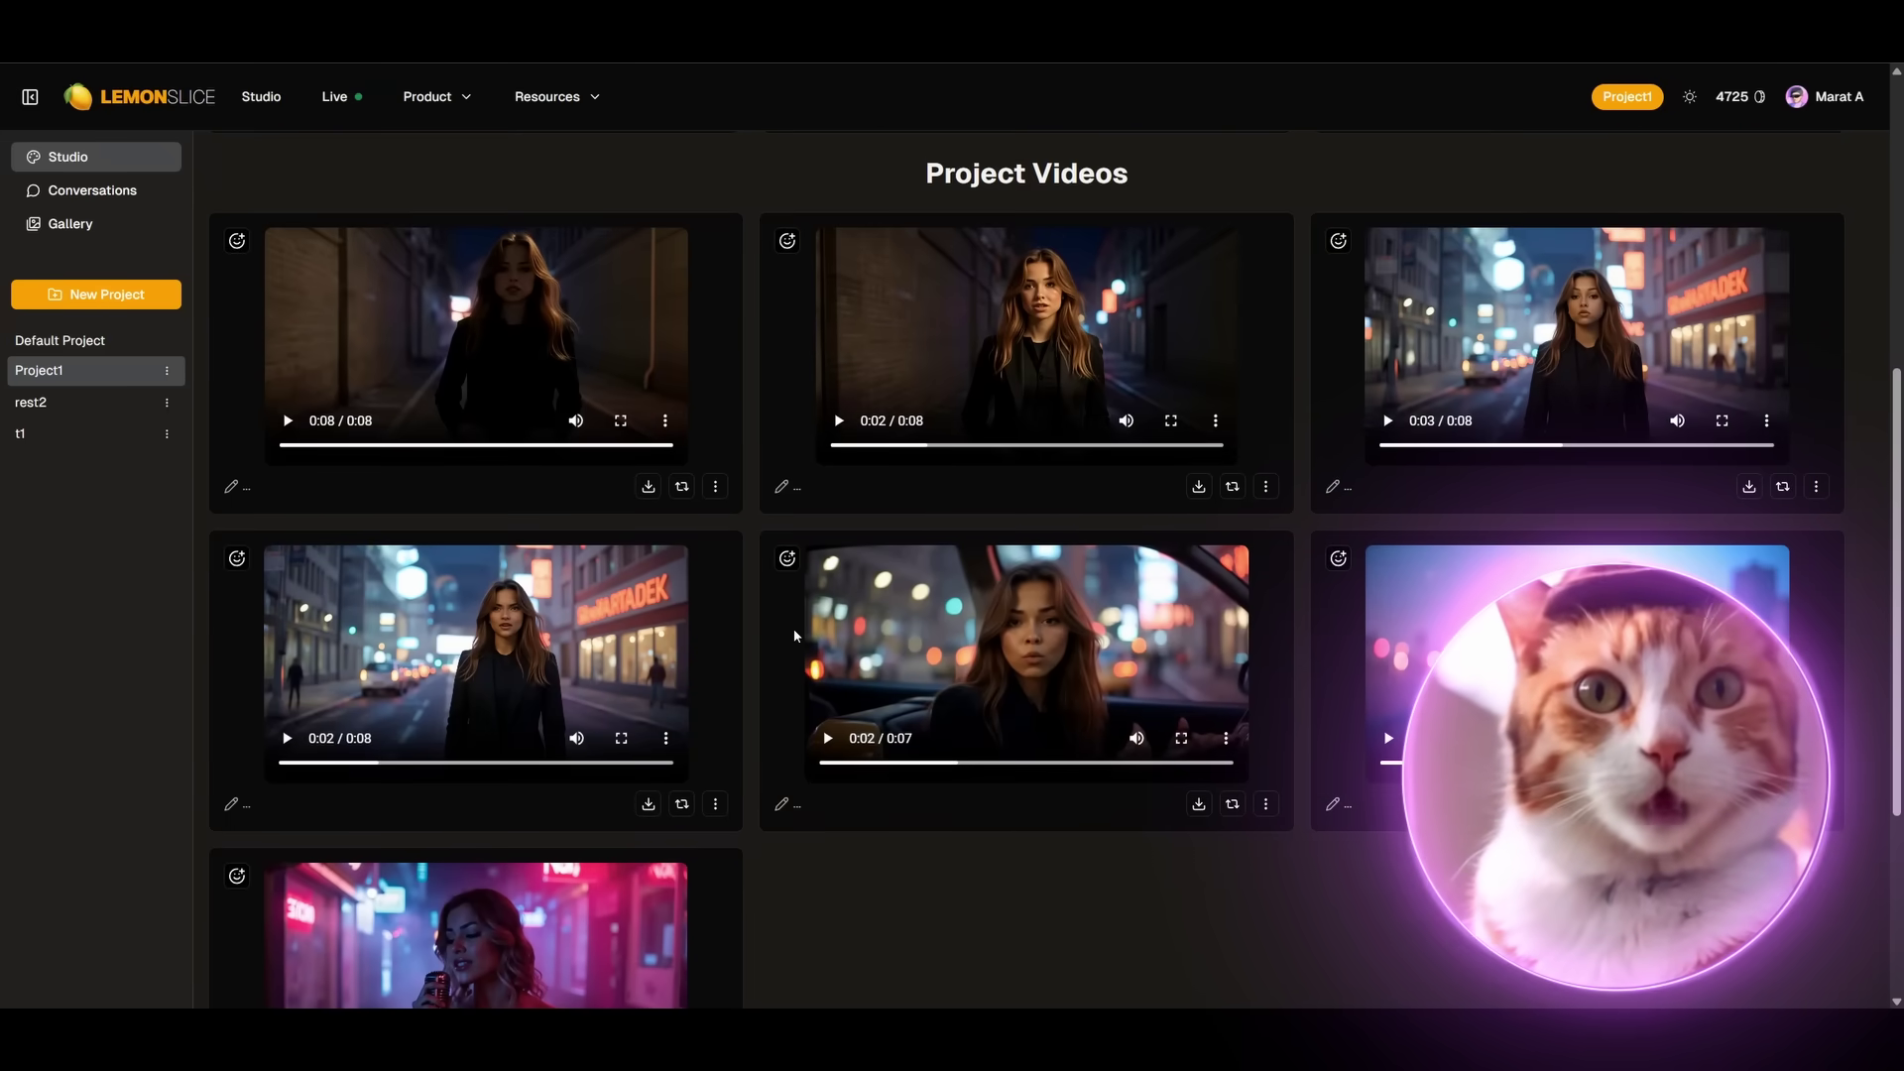